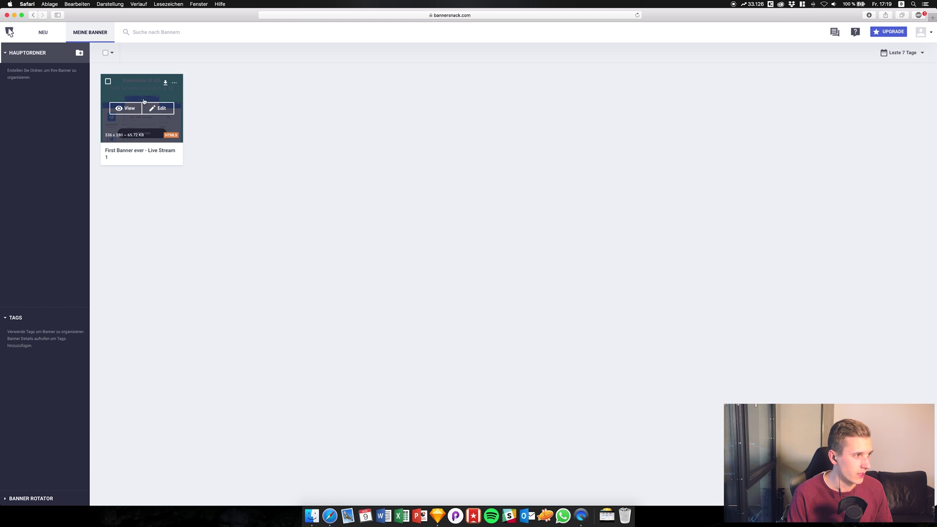
View the details and download options of the banner "First Banner ever - Live Stream 1", and return to the banner overview
{"action": "left_click", "coordinate": [126, 108]}
{"action": "left_click", "coordinate": [198, 181]}
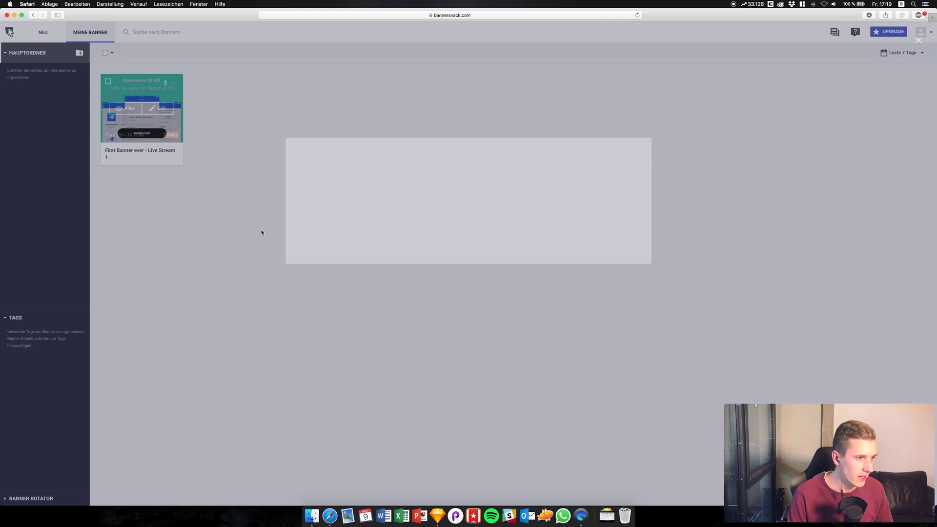
{"action": "left_click", "coordinate": [126, 108]}
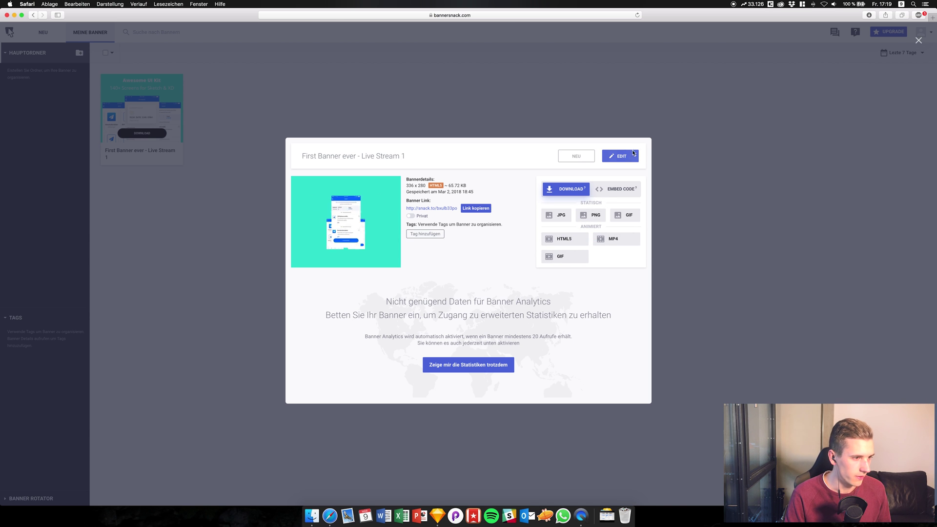
{"action": "left_click", "coordinate": [375, 102]}
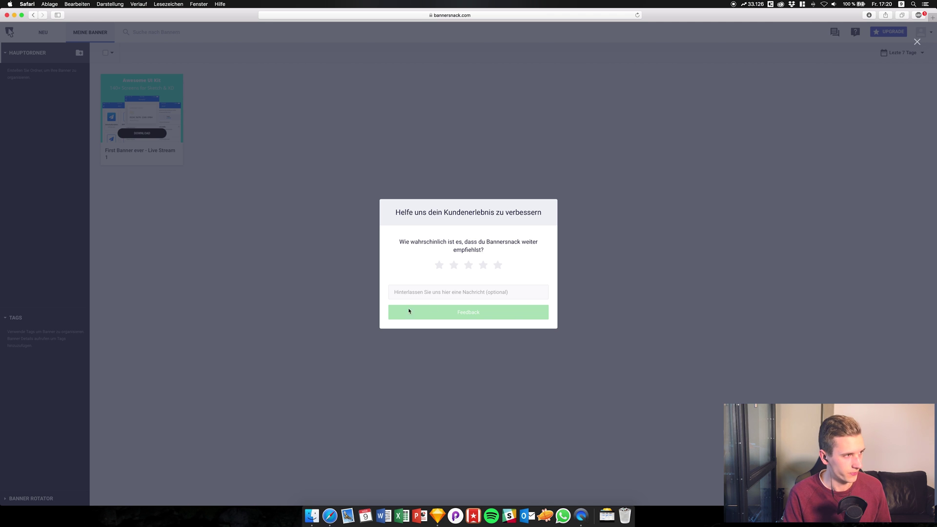
{"action": "left_click", "coordinate": [306, 159]}
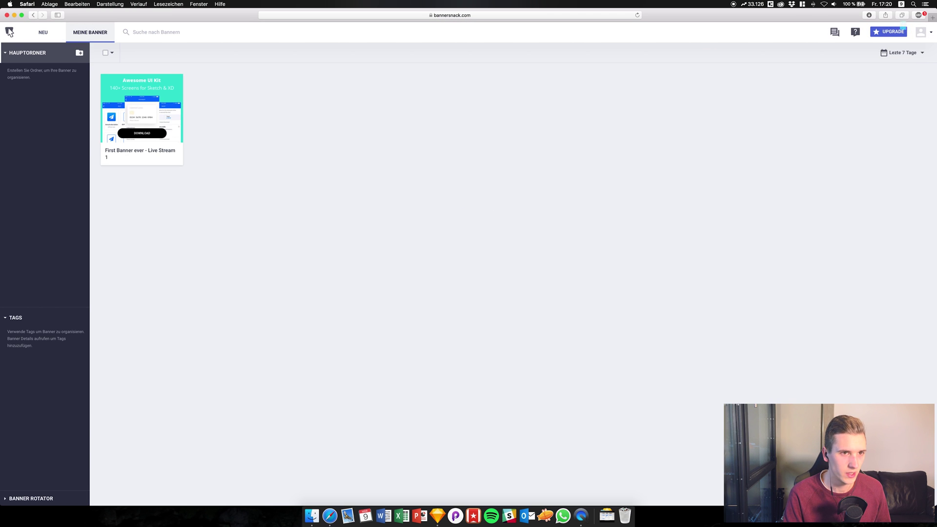
{"action": "left_click", "coordinate": [918, 35]}
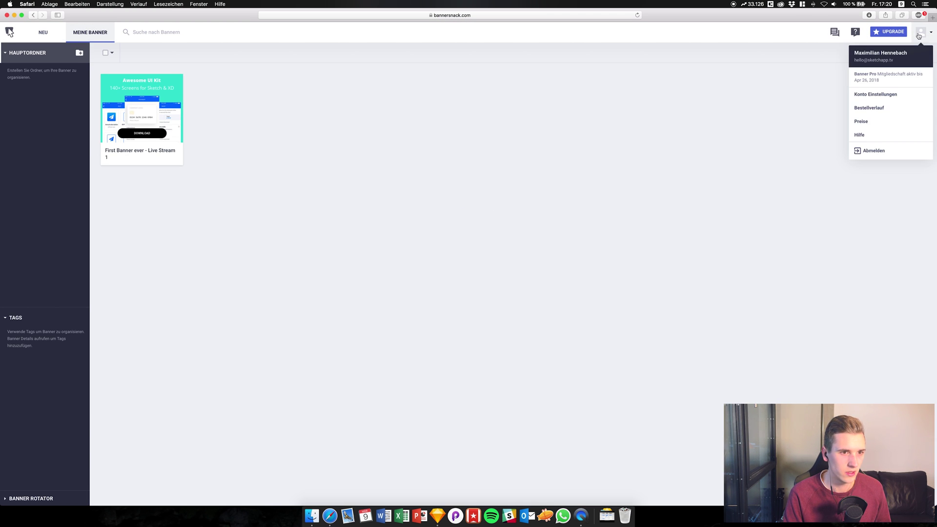
{"action": "left_click", "coordinate": [759, 99]}
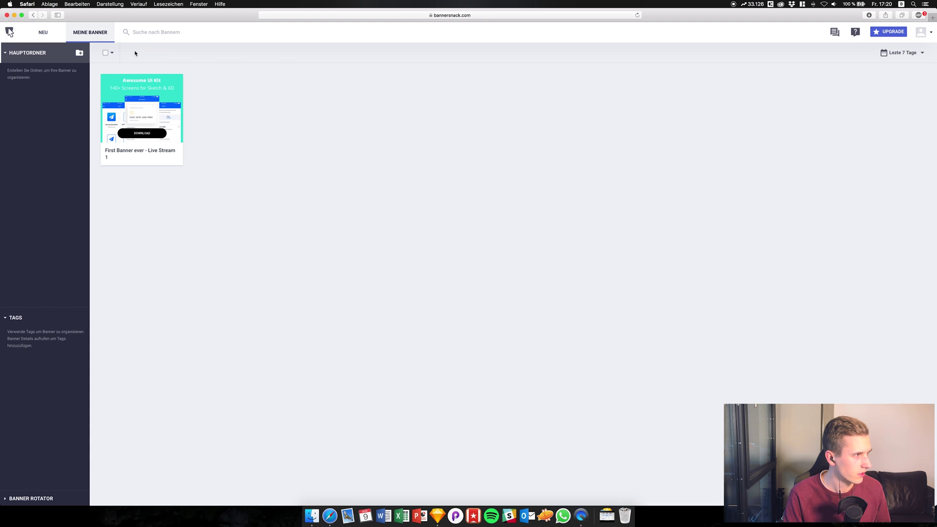
Create a new single banner in the Large Rectangle format
{"action": "left_click", "coordinate": [53, 32]}
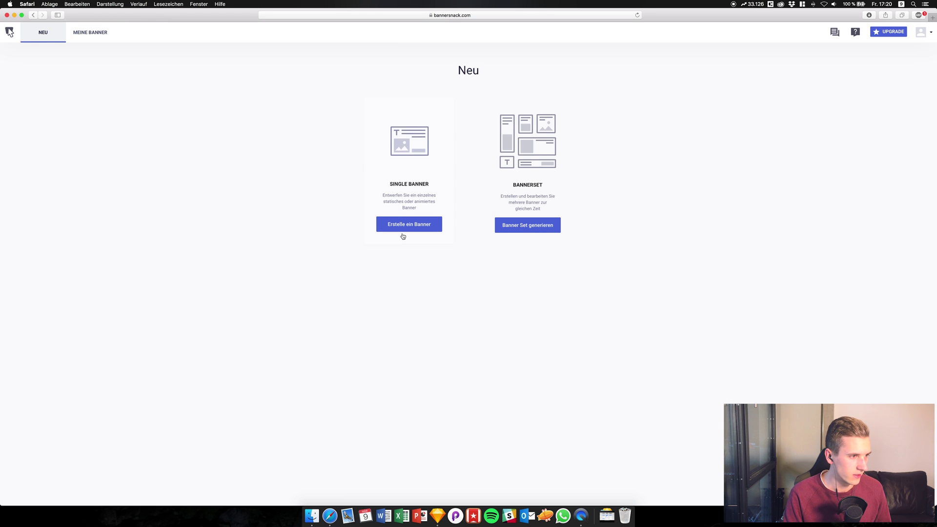
{"action": "left_click", "coordinate": [408, 222]}
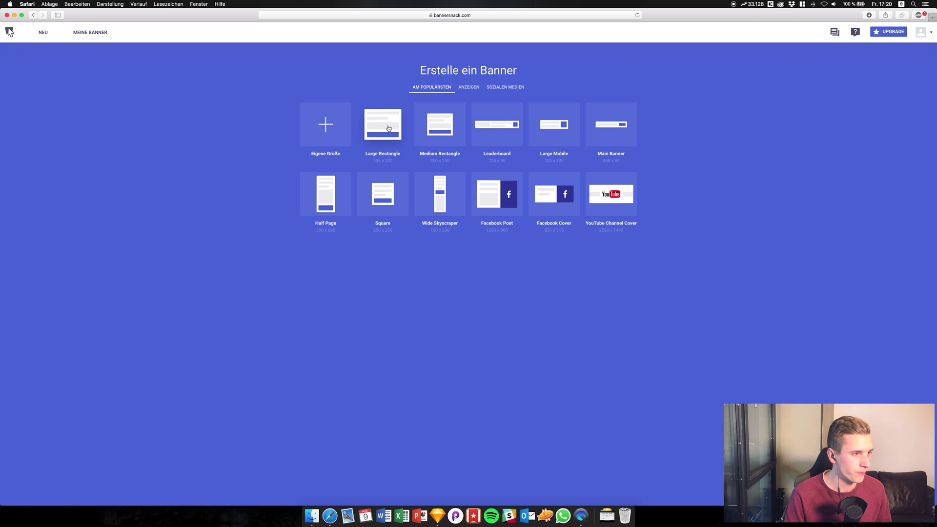
{"action": "left_click", "coordinate": [433, 130]}
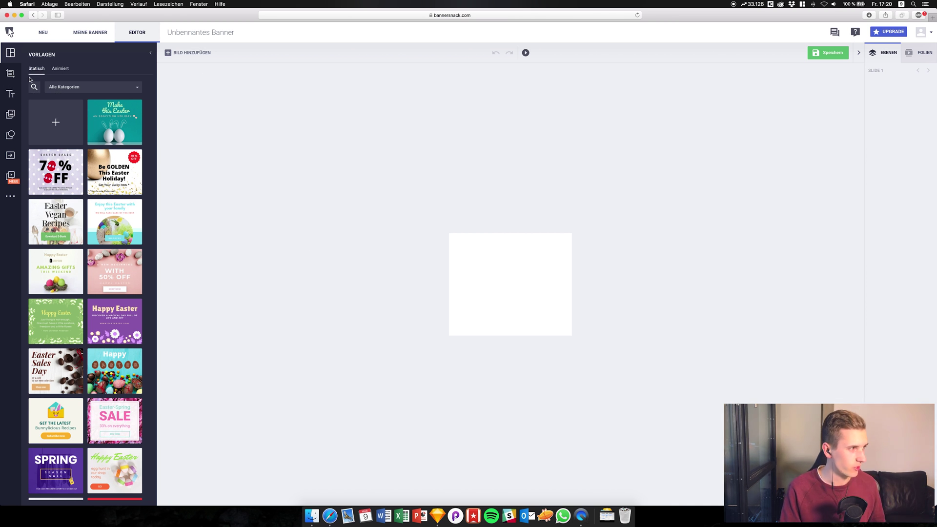
Set the banner's background to the turquoise preset colour
{"action": "left_click", "coordinate": [9, 73]}
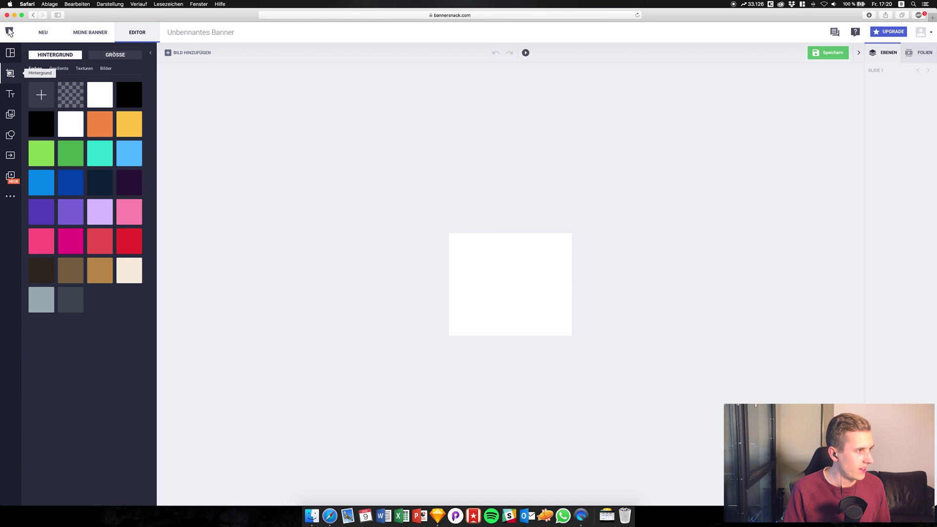
{"action": "left_click", "coordinate": [103, 153]}
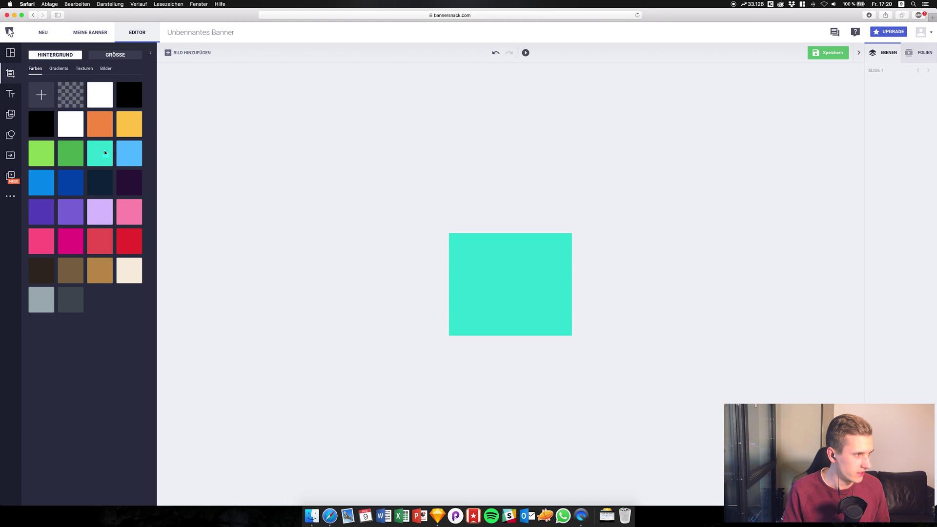
{"action": "left_click", "coordinate": [40, 93]}
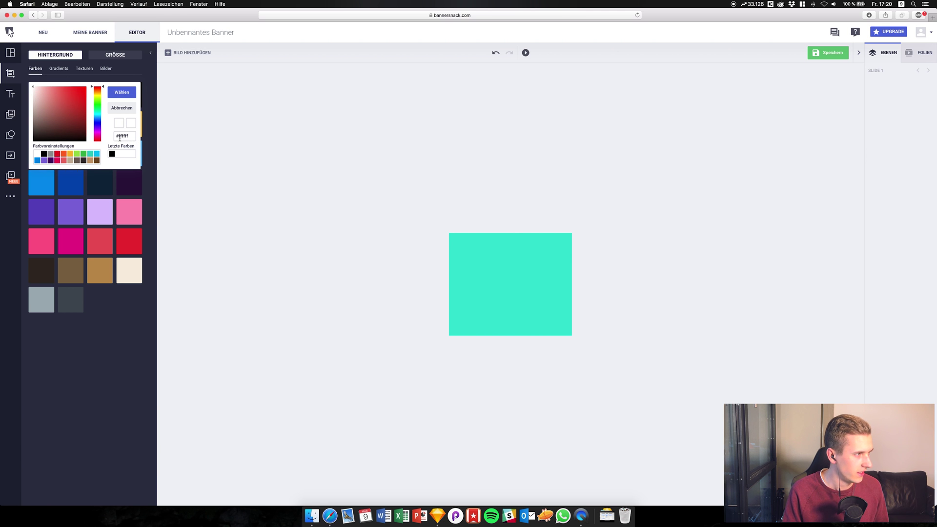
{"action": "left_click", "coordinate": [122, 92]}
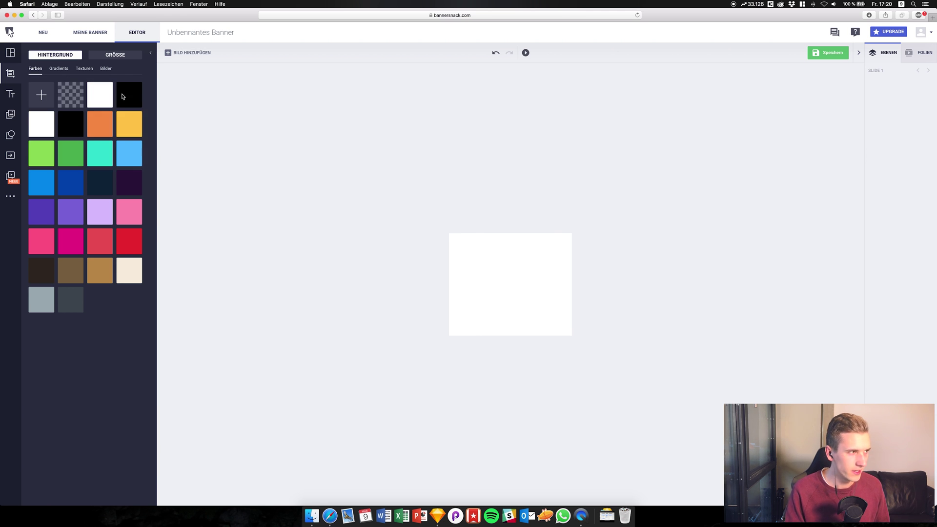
{"action": "left_click", "coordinate": [94, 155]}
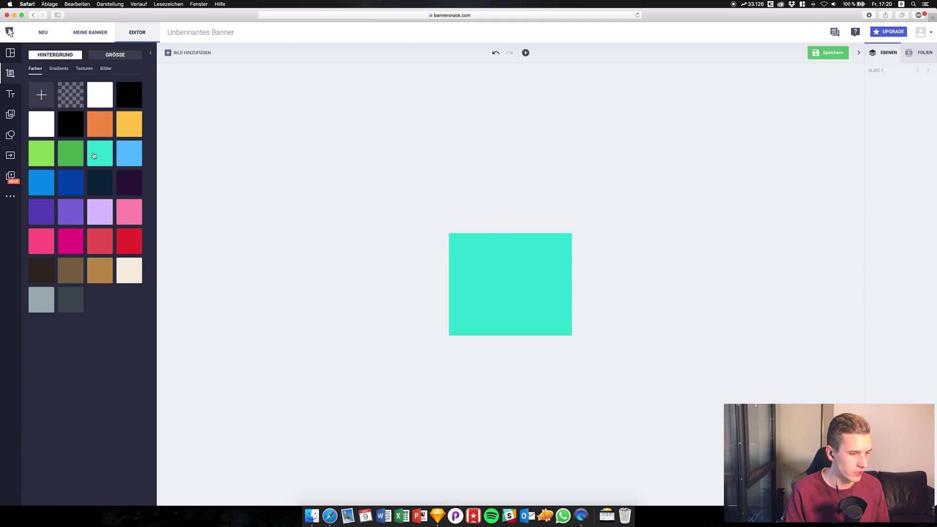
Try to place 108.jpg directly onto the banner canvas from the Downloads folder in Finder
{"action": "left_click", "coordinate": [307, 517]}
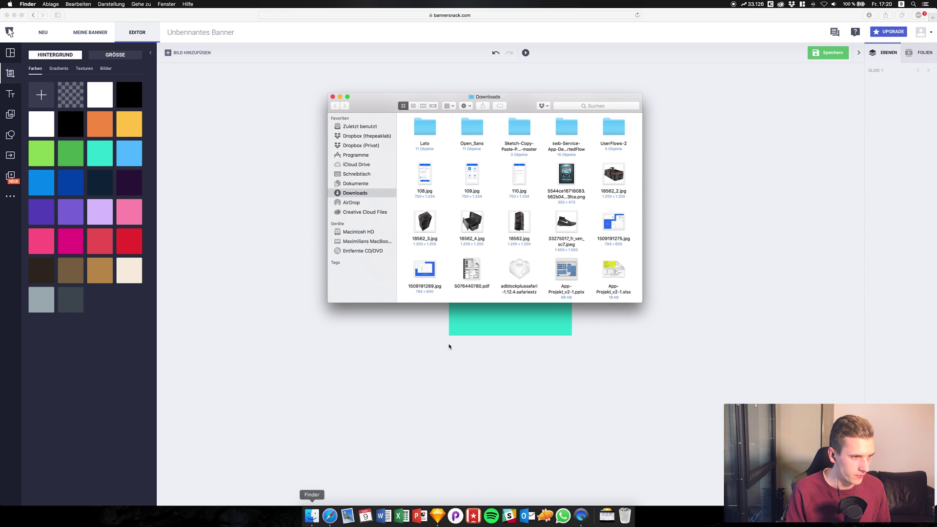
{"action": "left_click_drag", "start_coordinate": [423, 186], "coordinate": [455, 327]}
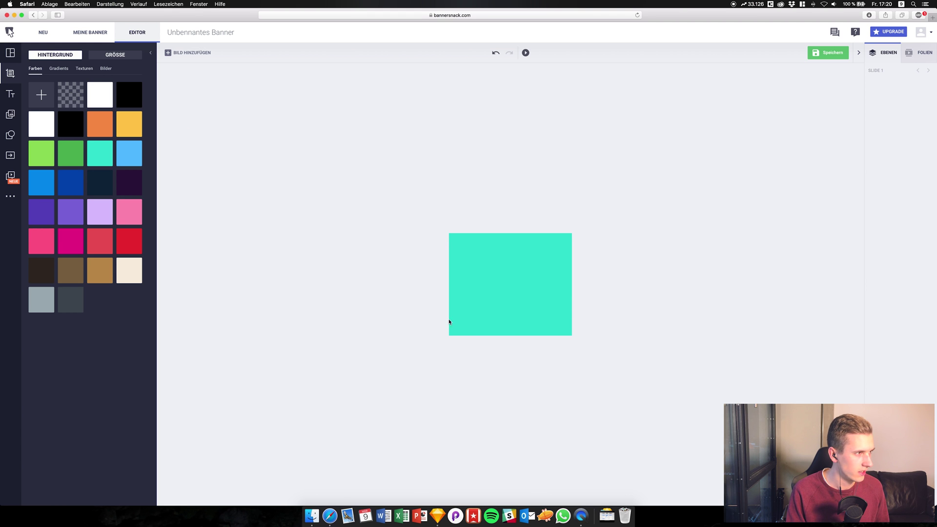
{"action": "left_click", "coordinate": [311, 516]}
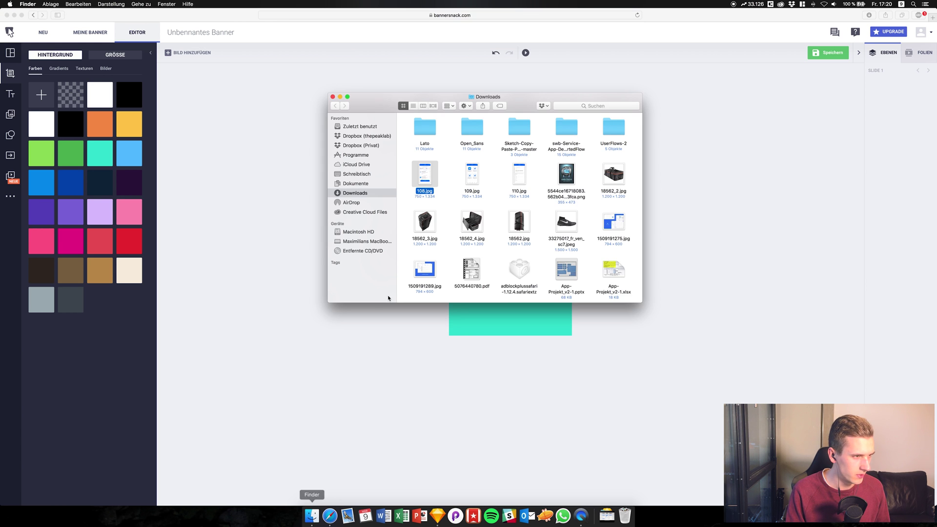
{"action": "left_click_drag", "start_coordinate": [377, 105], "coordinate": [640, 190]}
{"action": "left_click_drag", "start_coordinate": [679, 244], "coordinate": [510, 266]}
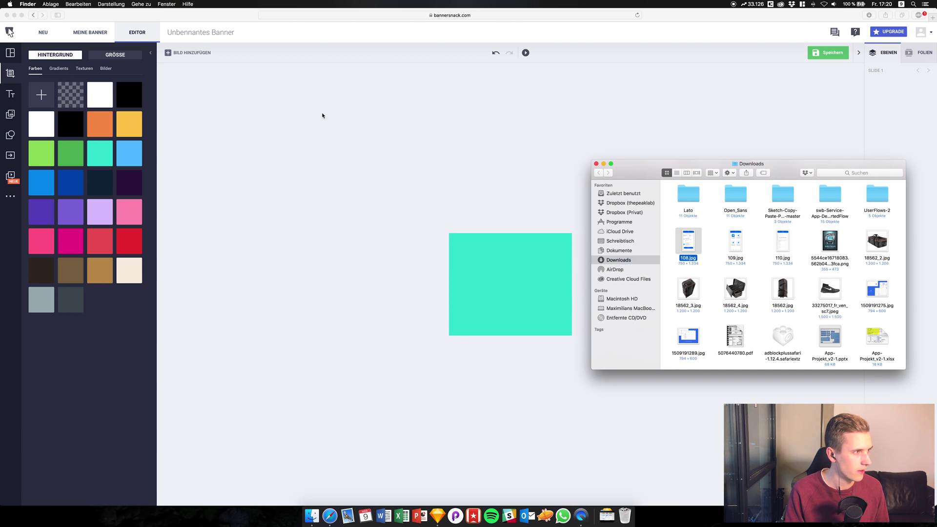
{"action": "left_click", "coordinate": [322, 115]}
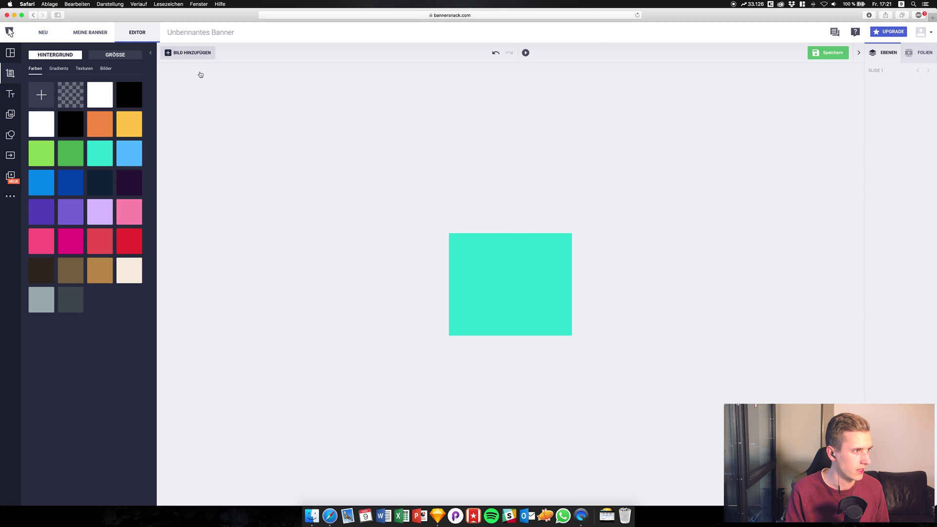
Add the image 108.jpg from the Downloads folder to the banner
{"action": "left_click", "coordinate": [212, 56]}
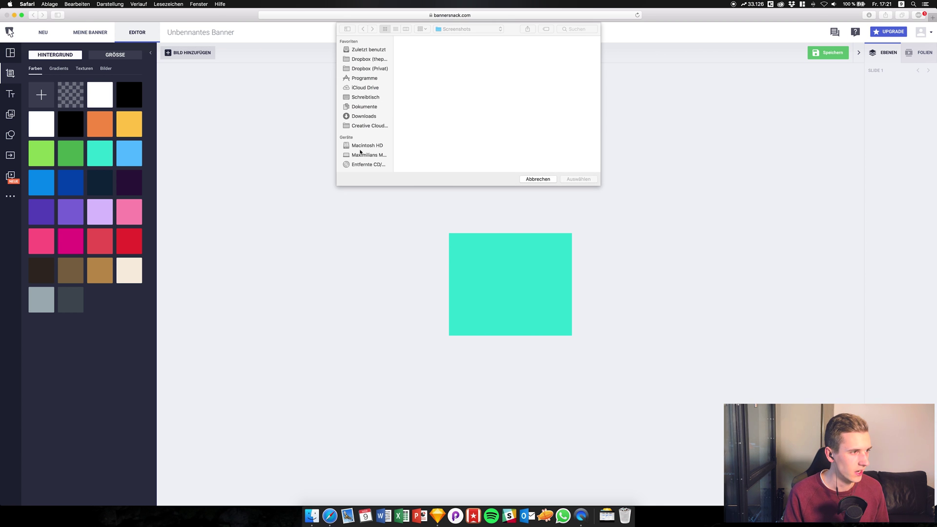
{"action": "left_click", "coordinate": [361, 117]}
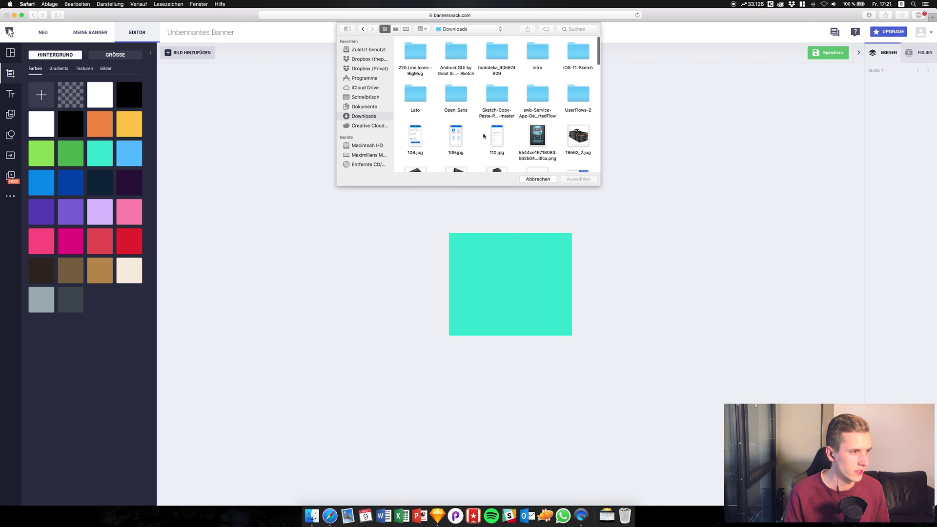
{"action": "scroll", "coordinate": [484, 137], "scroll_direction": "down", "scroll_amount": 5}
{"action": "scroll", "coordinate": [414, 95], "scroll_direction": "up", "scroll_amount": 5}
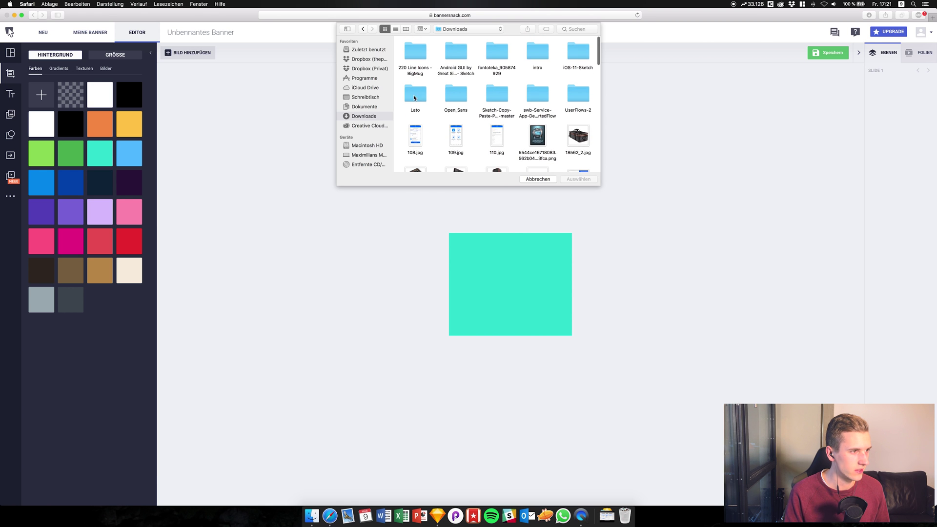
{"action": "double_click", "coordinate": [416, 136]}
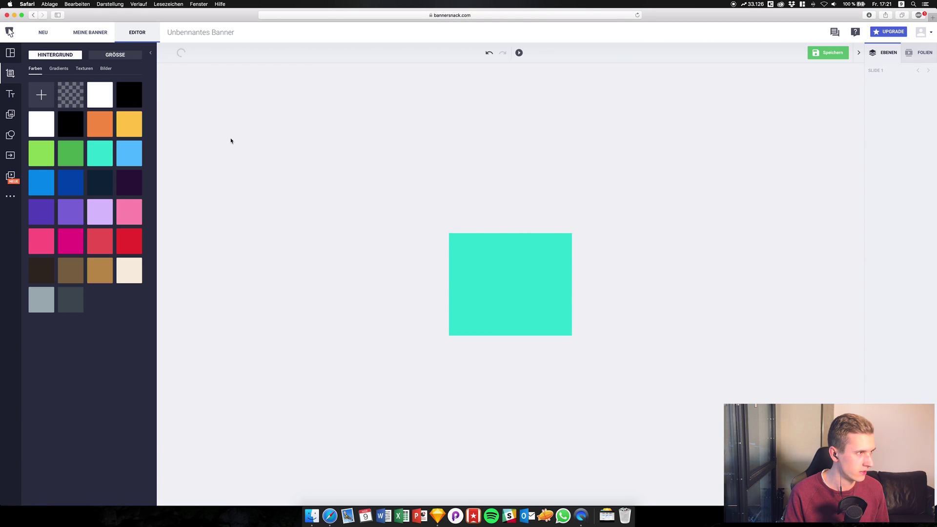
Add the image 109.jpg to the banner and move both app screenshots towards the middle, with 109.jpg to the right of 108.jpg
{"action": "left_click", "coordinate": [188, 52]}
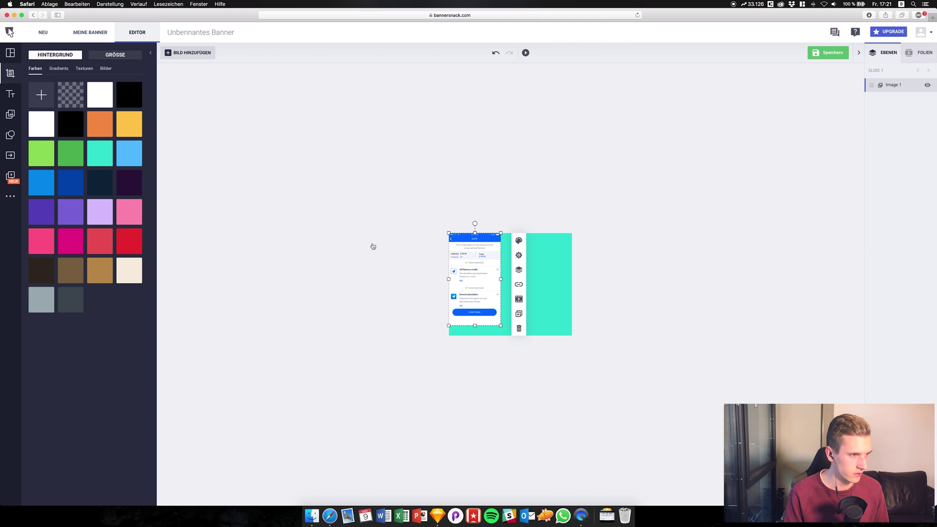
{"action": "left_click", "coordinate": [456, 137]}
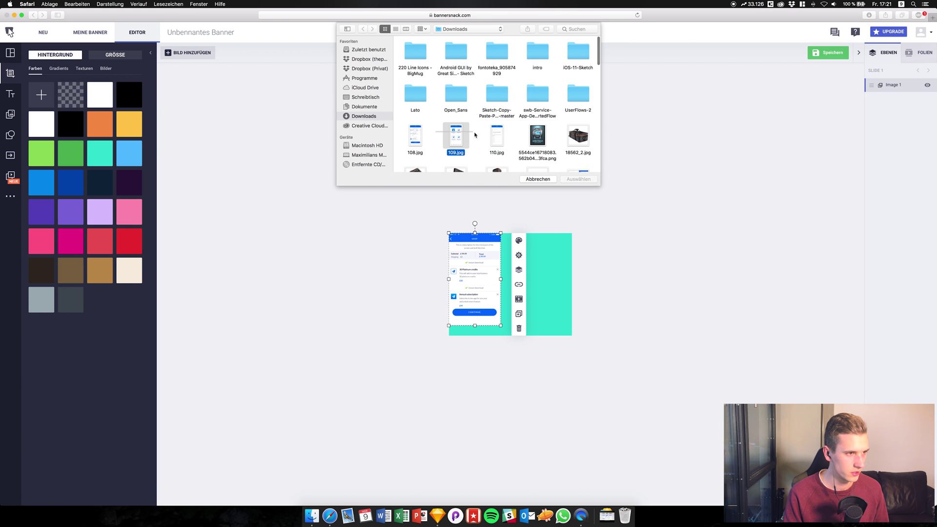
{"action": "left_click", "coordinate": [561, 180]}
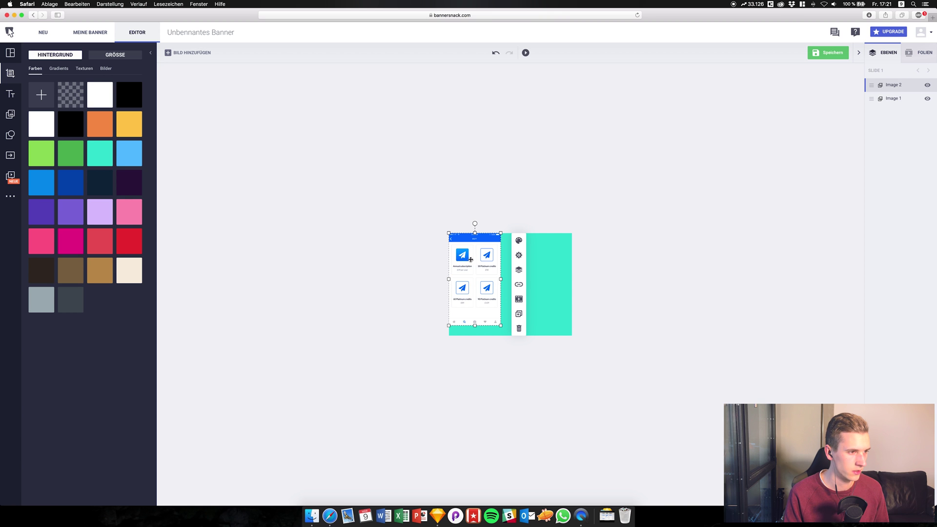
{"action": "left_click_drag", "start_coordinate": [493, 264], "coordinate": [542, 263]}
{"action": "left_click_drag", "start_coordinate": [465, 262], "coordinate": [487, 283]}
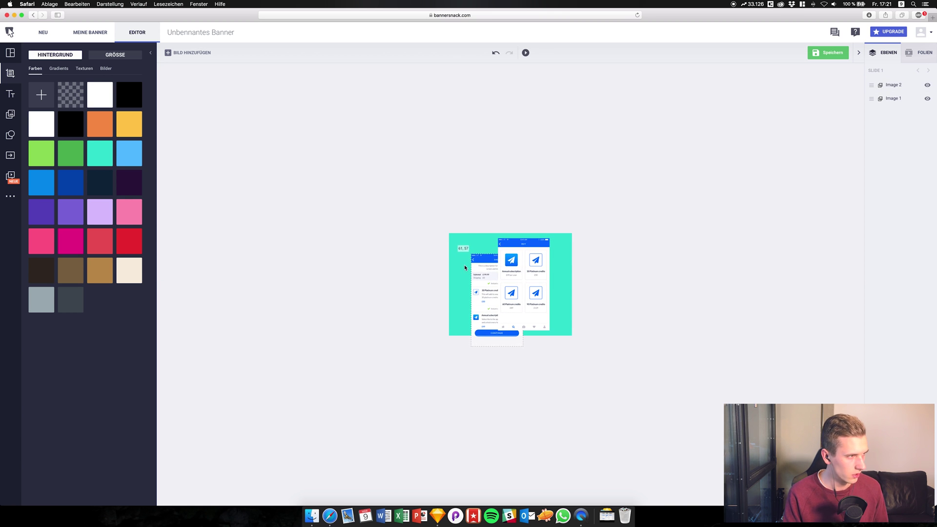
Add 110.jpg and arrange the screenshots with 110.jpg centred in front, 108.jpg lower on the left and 109.jpg lower on the right
{"action": "left_click", "coordinate": [183, 53]}
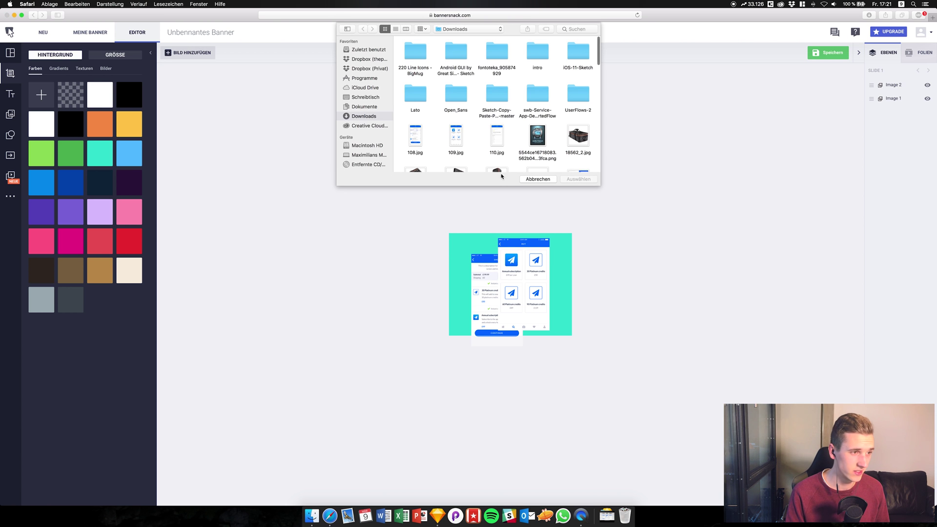
{"action": "double_click", "coordinate": [492, 135]}
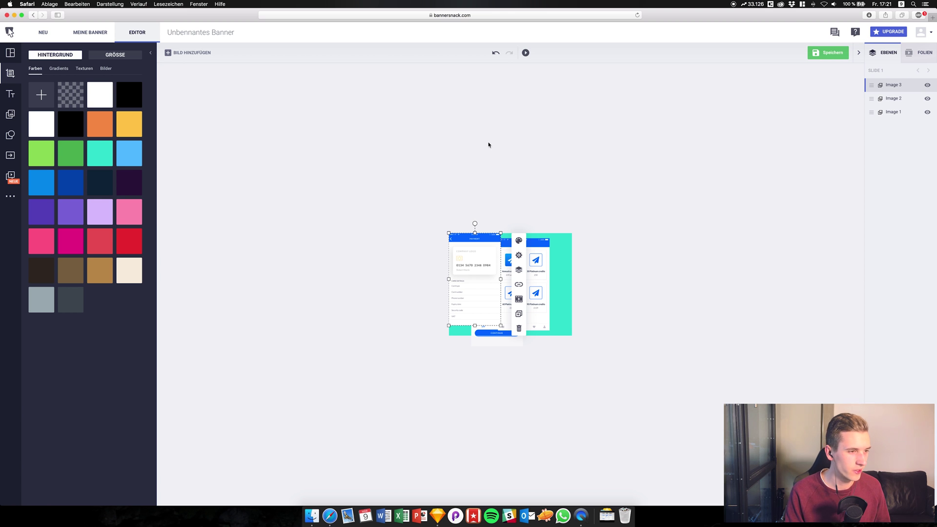
{"action": "left_click", "coordinate": [522, 262]}
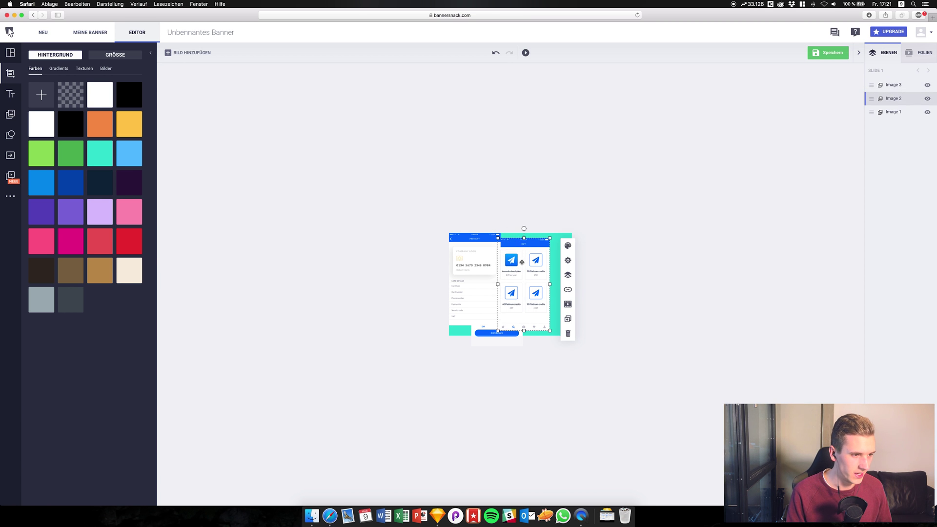
{"action": "left_click_drag", "start_coordinate": [525, 263], "coordinate": [539, 300]}
{"action": "left_click_drag", "start_coordinate": [487, 272], "coordinate": [520, 310]}
{"action": "left_click_drag", "start_coordinate": [479, 273], "coordinate": [459, 296]}
{"action": "left_click_drag", "start_coordinate": [460, 295], "coordinate": [461, 296]}
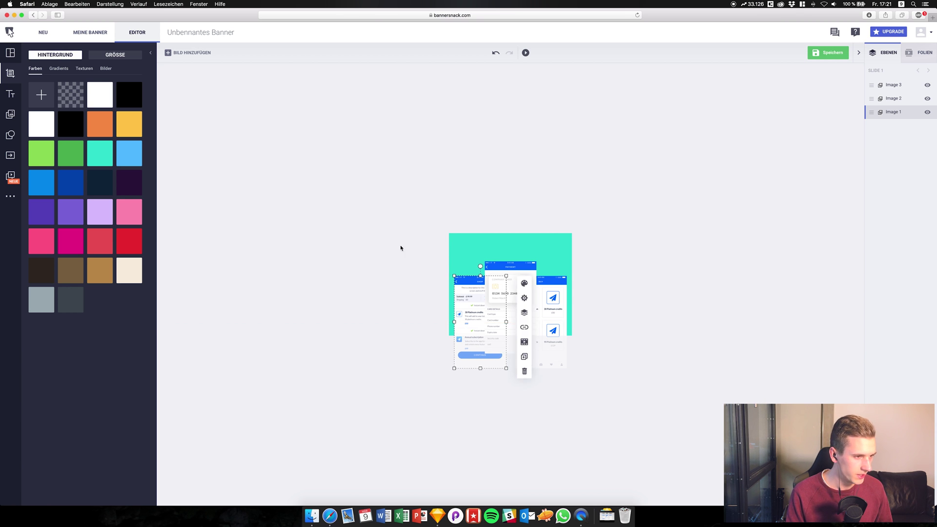
Set the centre screenshot's opacity to 100% and enable its drop shadow
{"action": "left_click", "coordinate": [509, 266]}
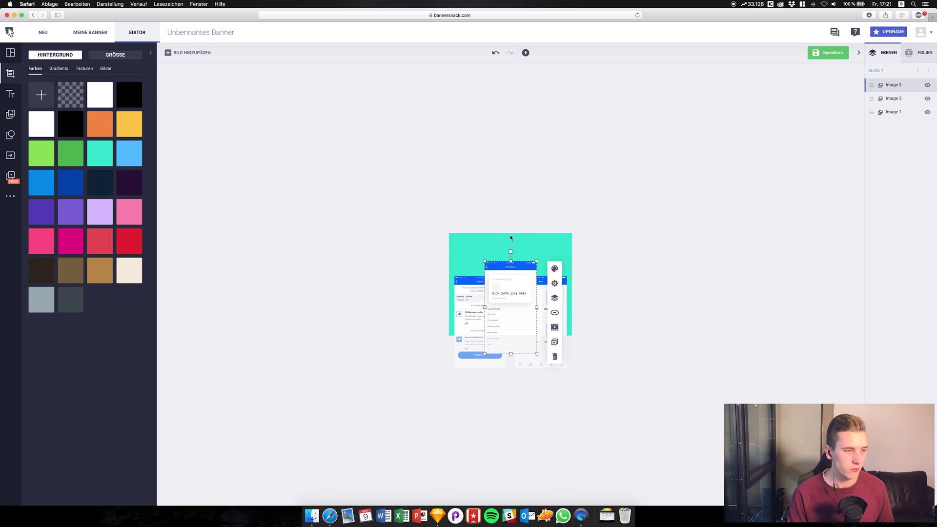
{"action": "left_click", "coordinate": [555, 269]}
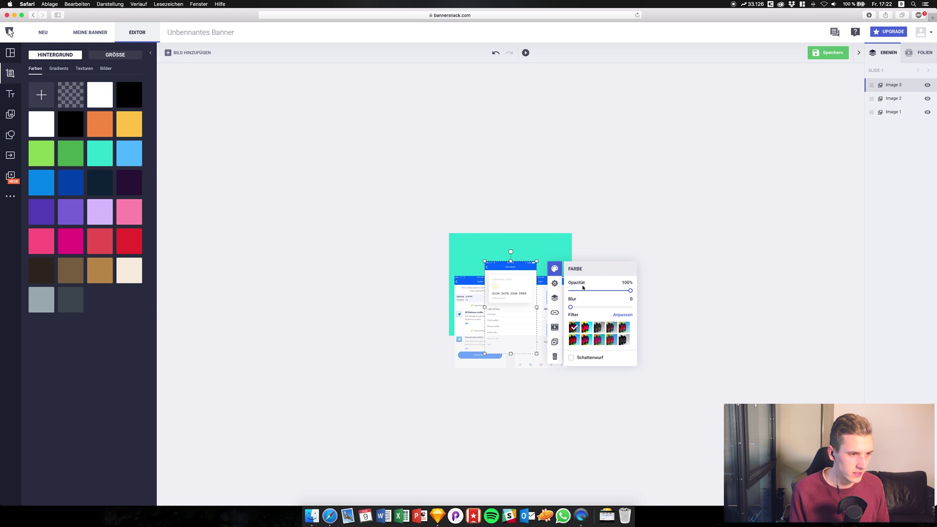
{"action": "left_click_drag", "start_coordinate": [597, 291], "coordinate": [637, 287]}
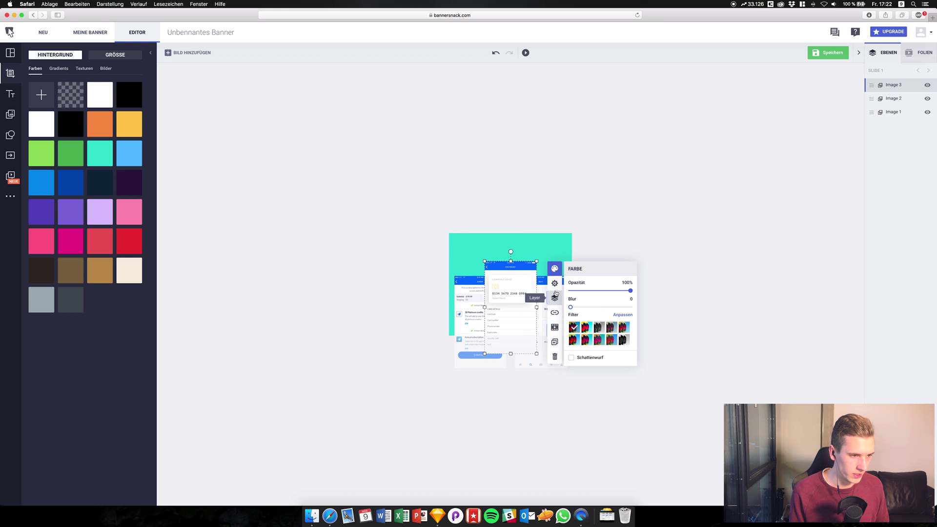
{"action": "left_click", "coordinate": [584, 359]}
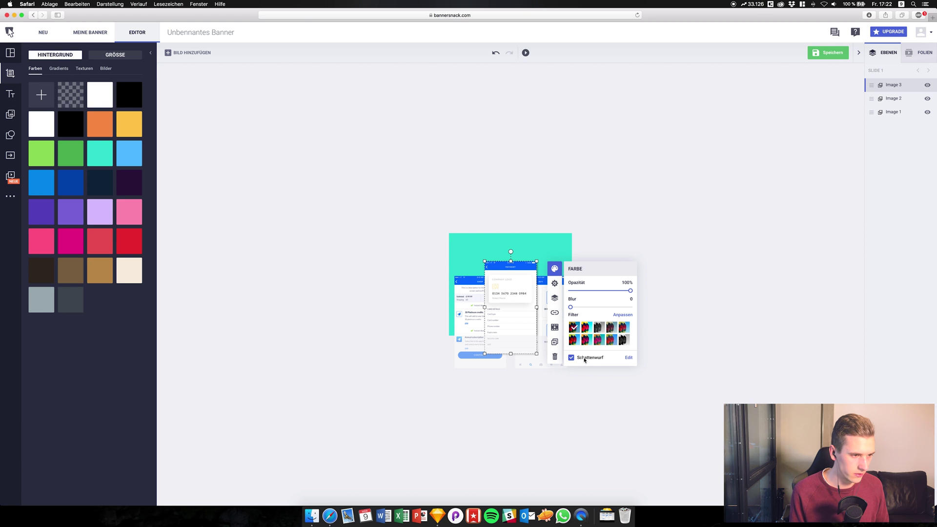
Set the centre screenshot's drop shadow to 0 vertical and horizontal offset, blur 25 and about 23% opacity
{"action": "left_click", "coordinate": [628, 358]}
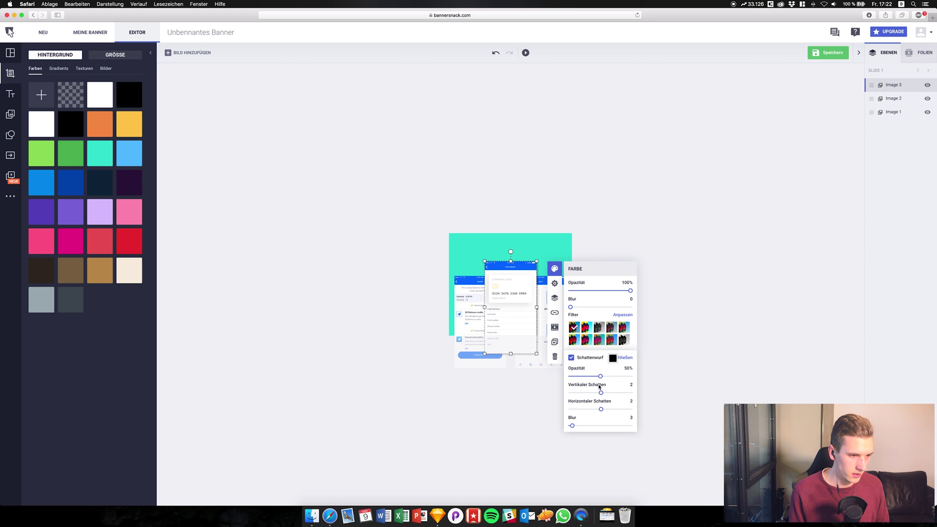
{"action": "left_click_drag", "start_coordinate": [601, 410], "coordinate": [602, 410]}
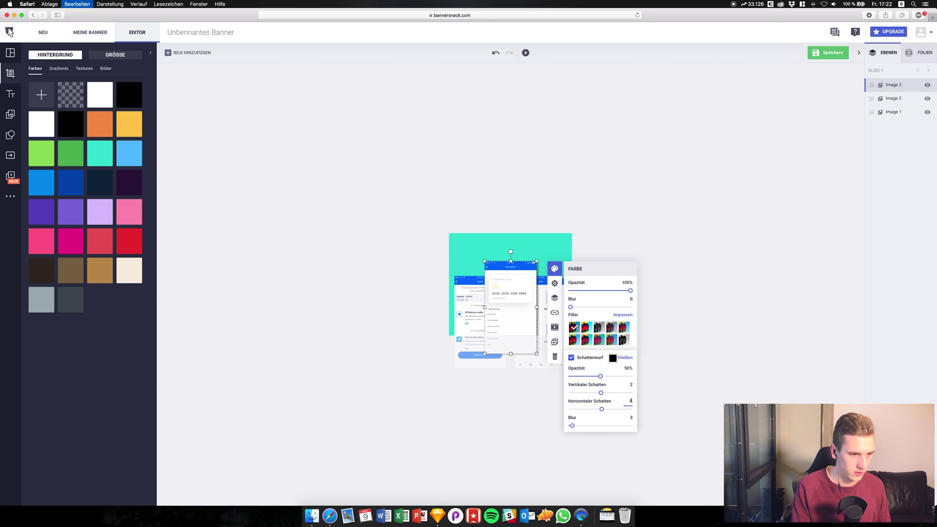
{"action": "key", "text": "BackSpace"}
{"action": "type", "text": "0"}
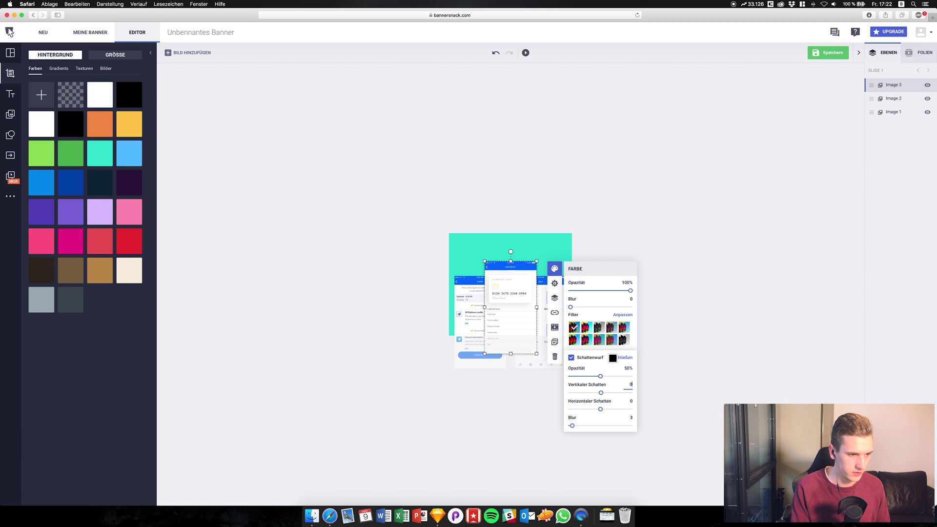
{"action": "left_click_drag", "start_coordinate": [601, 376], "coordinate": [613, 378]}
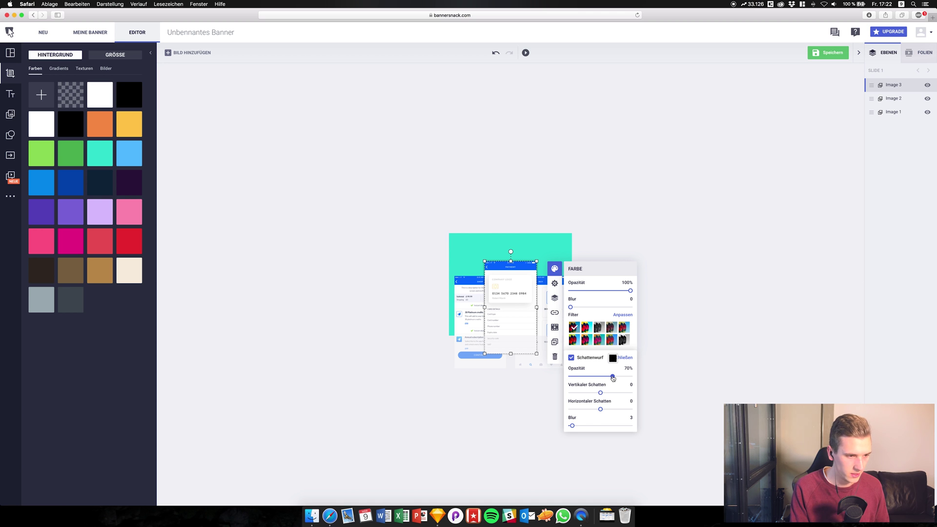
{"action": "mouse_move", "coordinate": [572, 426]}
{"action": "left_mouse_down"}
{"action": "mouse_move", "coordinate": [594, 427]}
{"action": "mouse_move", "coordinate": [587, 430]}
{"action": "left_mouse_up"}
{"action": "left_click_drag", "start_coordinate": [612, 376], "coordinate": [579, 375]}
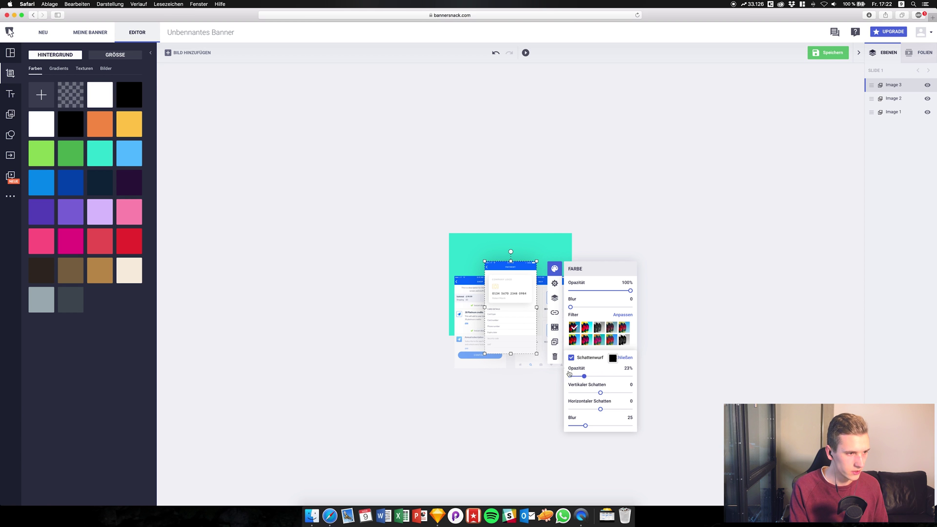
{"action": "left_click", "coordinate": [425, 317]}
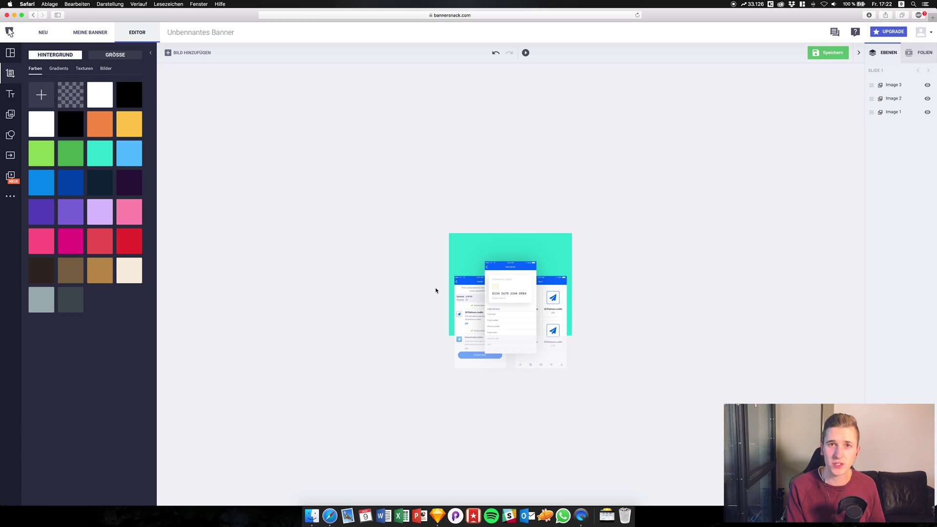
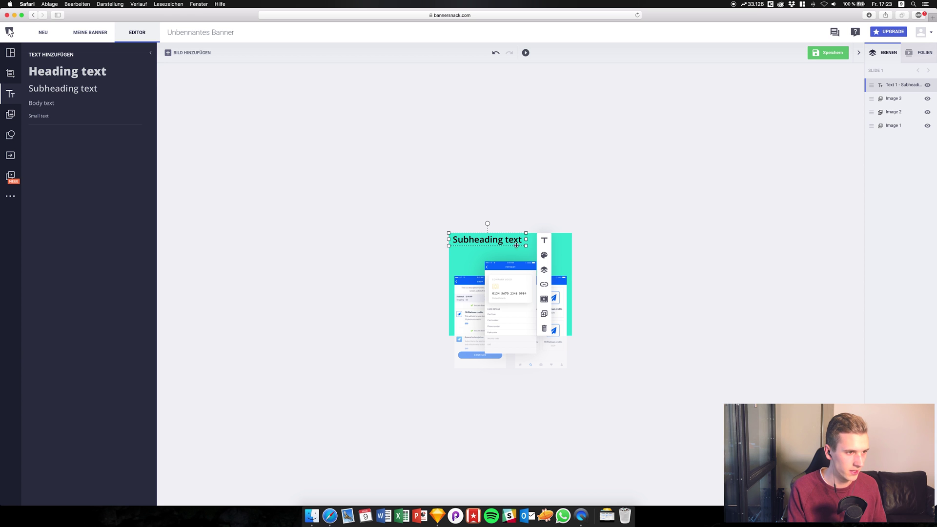
Change the subheading text's colour to white (#ffffff)
{"action": "left_click", "coordinate": [544, 242]}
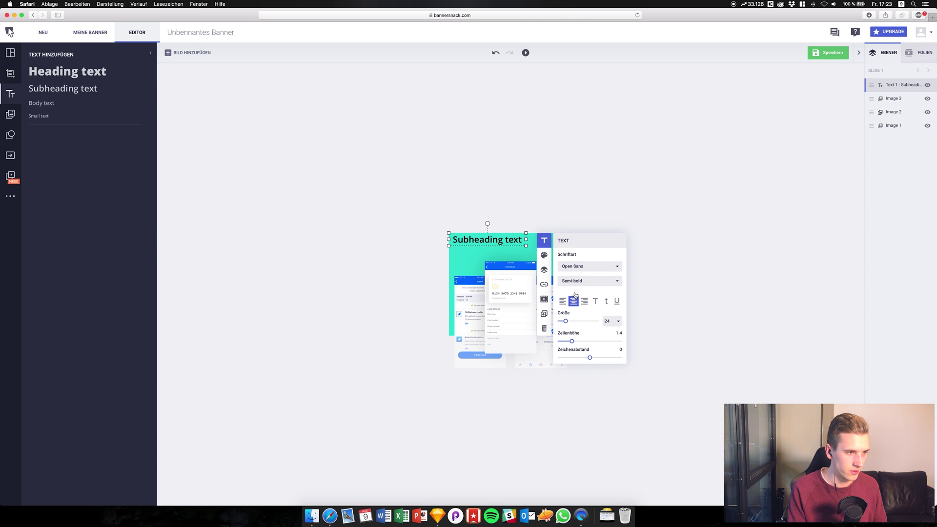
{"action": "left_click", "coordinate": [544, 254]}
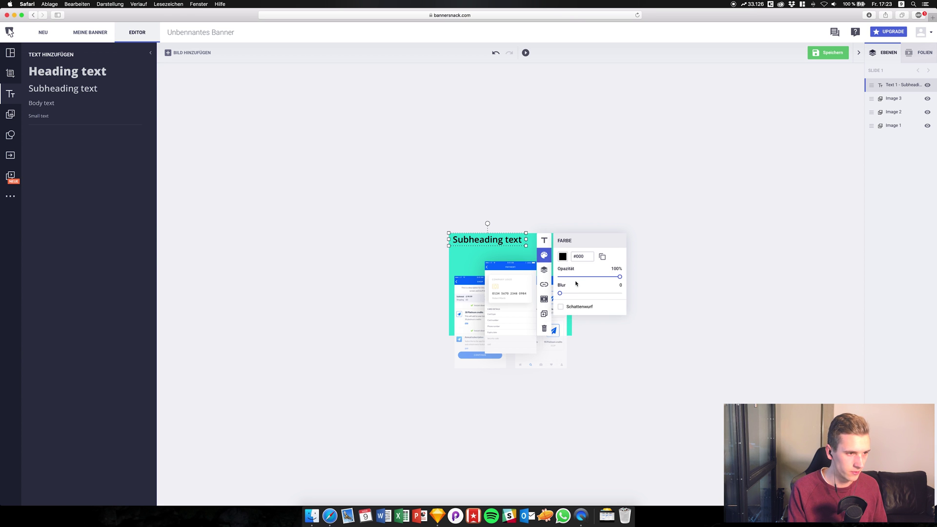
{"action": "left_click", "coordinate": [563, 257]}
{"action": "left_click", "coordinate": [562, 256]}
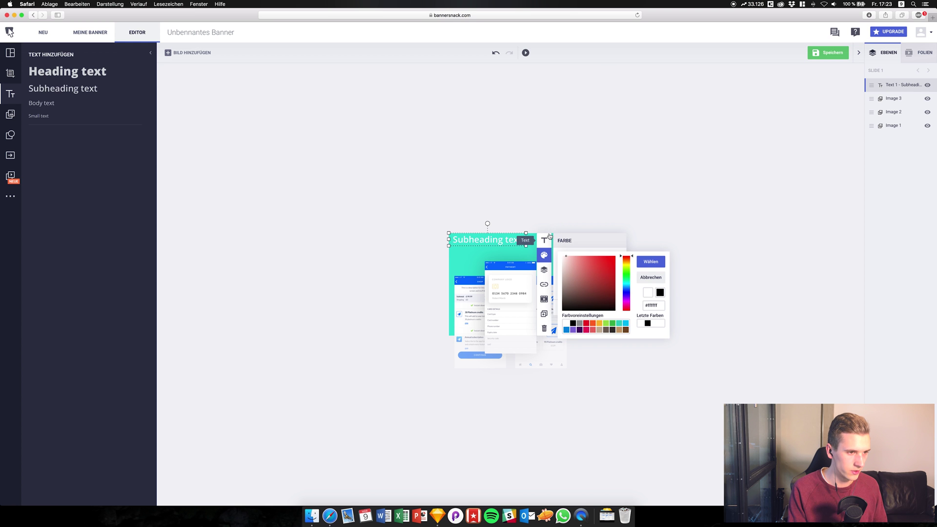
{"action": "left_click", "coordinate": [651, 262]}
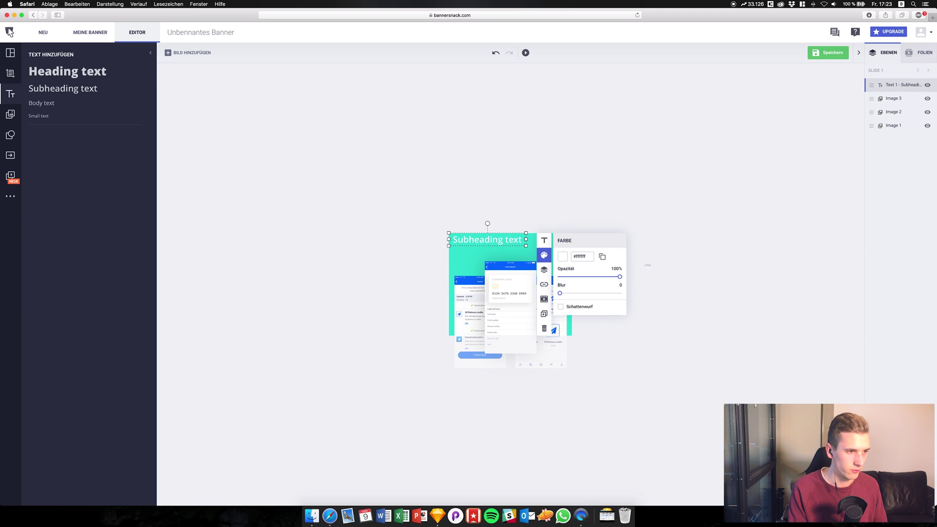
Replace the subheading's placeholder text with "Awesome UI Kit"
{"action": "left_click", "coordinate": [544, 240]}
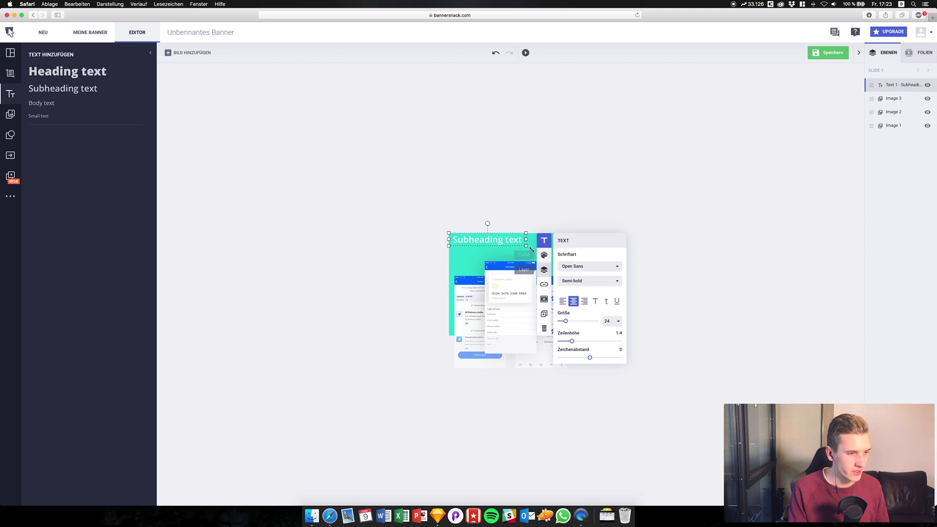
{"action": "double_click", "coordinate": [490, 239]}
{"action": "key", "text": "BackSpace"}
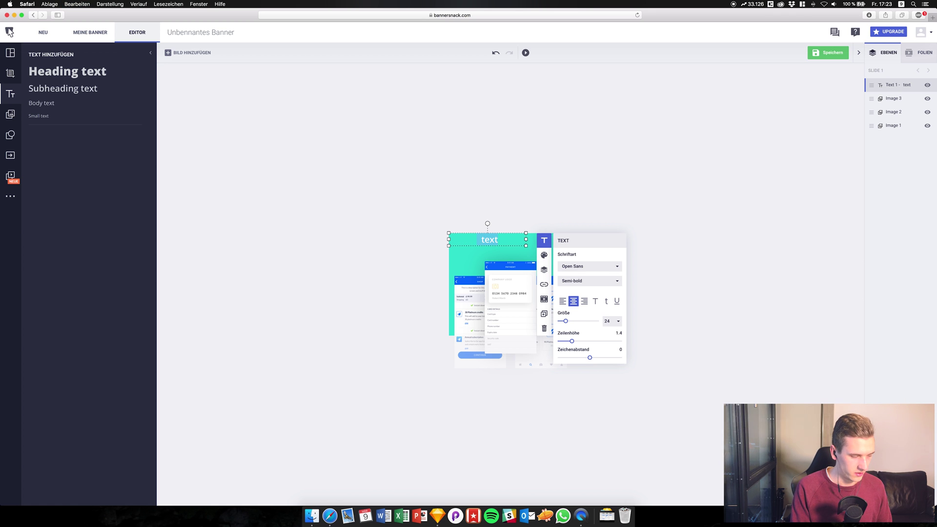
{"action": "type", "text": "G"}
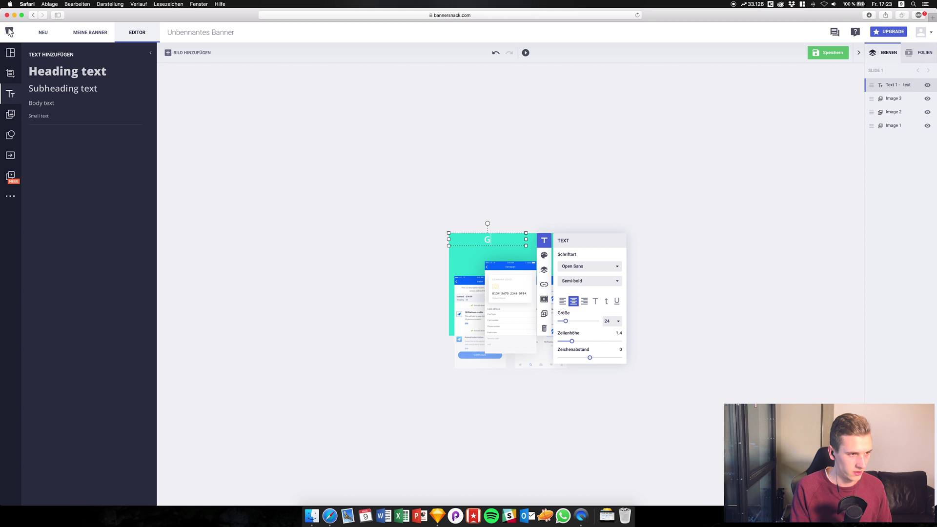
{"action": "type", "text": "wesome"}
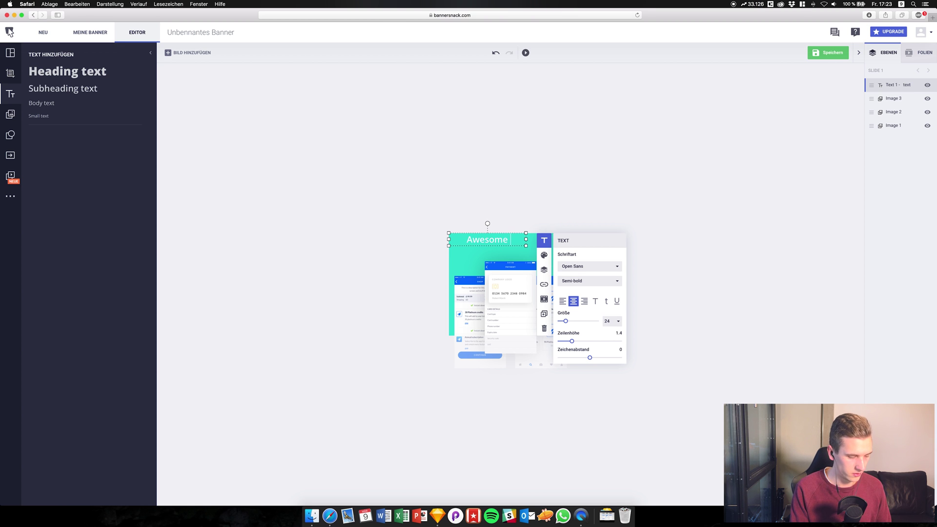
{"action": "type", "text": " UI Kit"}
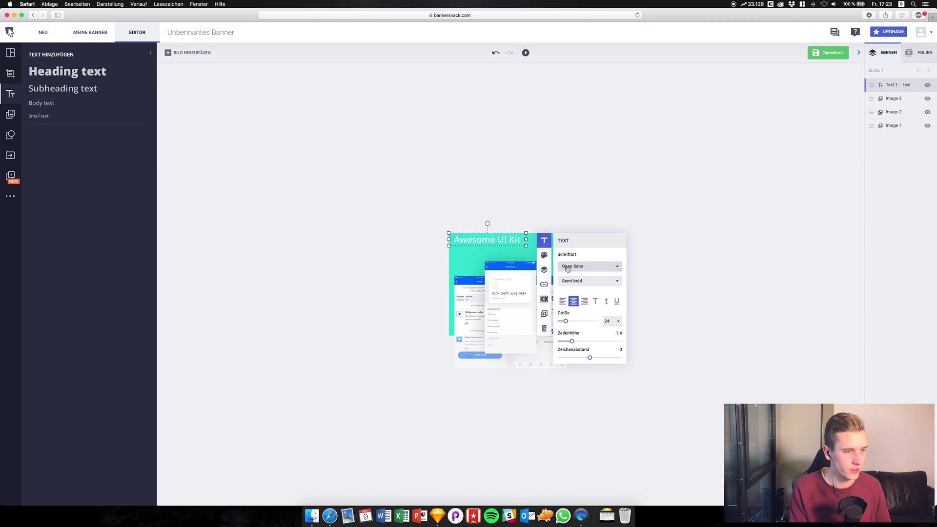
Move the "Awesome UI Kit" heading to the horizontal centre of the banner, just above the middle screenshot
{"action": "left_click", "coordinate": [567, 267]}
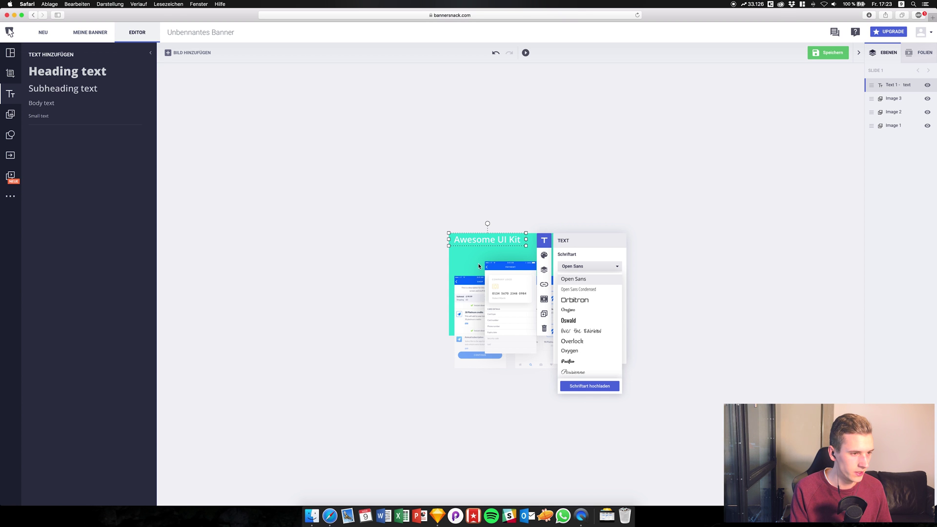
{"action": "left_click", "coordinate": [479, 266]}
{"action": "left_click", "coordinate": [501, 238]}
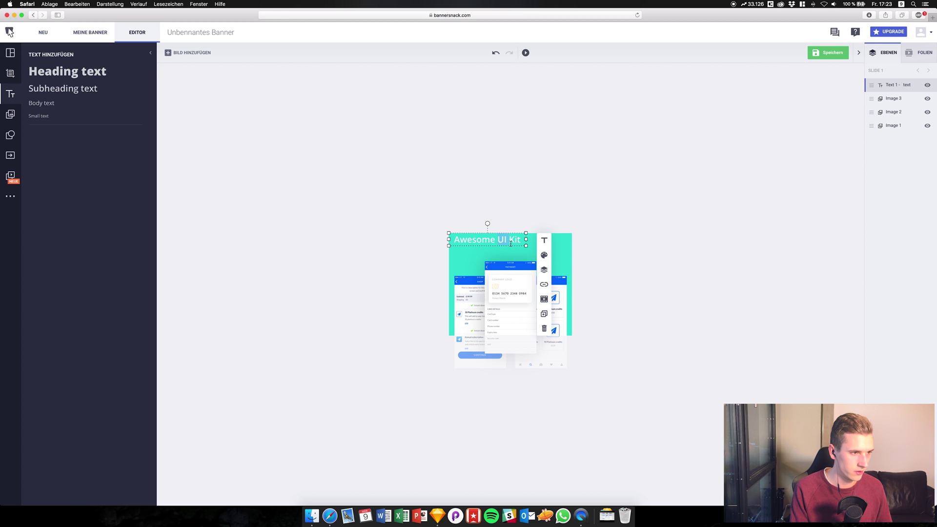
{"action": "left_click_drag", "start_coordinate": [485, 241], "coordinate": [512, 245]}
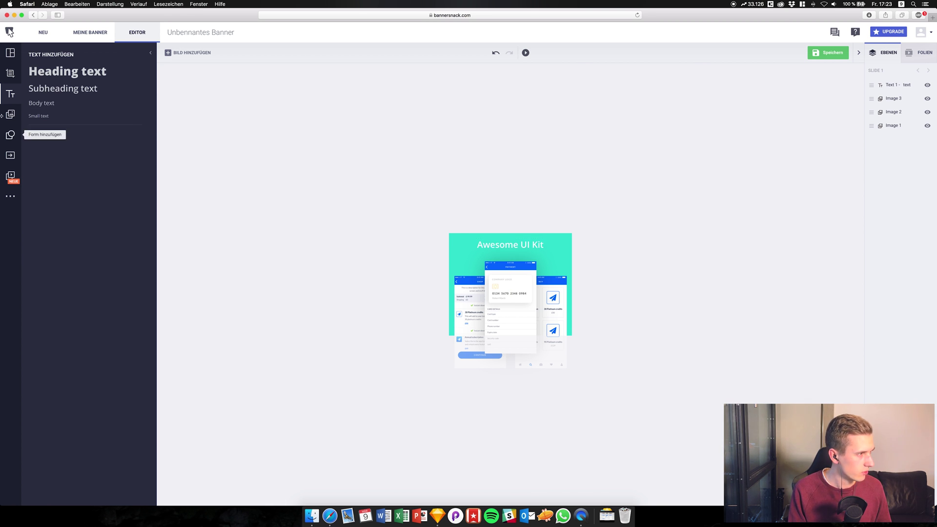
Add a body text in white (#ffffff) and place it centred between the heading and the middle screenshot
{"action": "left_click", "coordinate": [33, 103]}
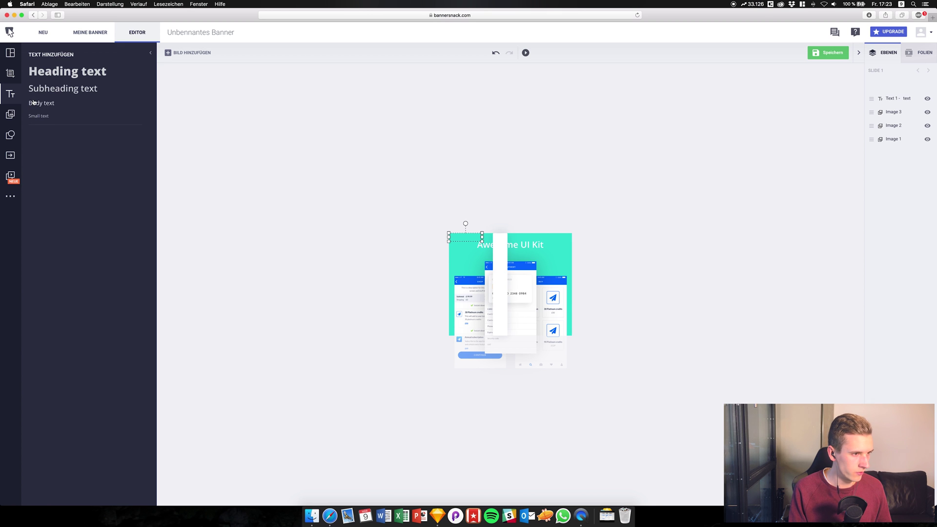
{"action": "left_click", "coordinate": [500, 254]}
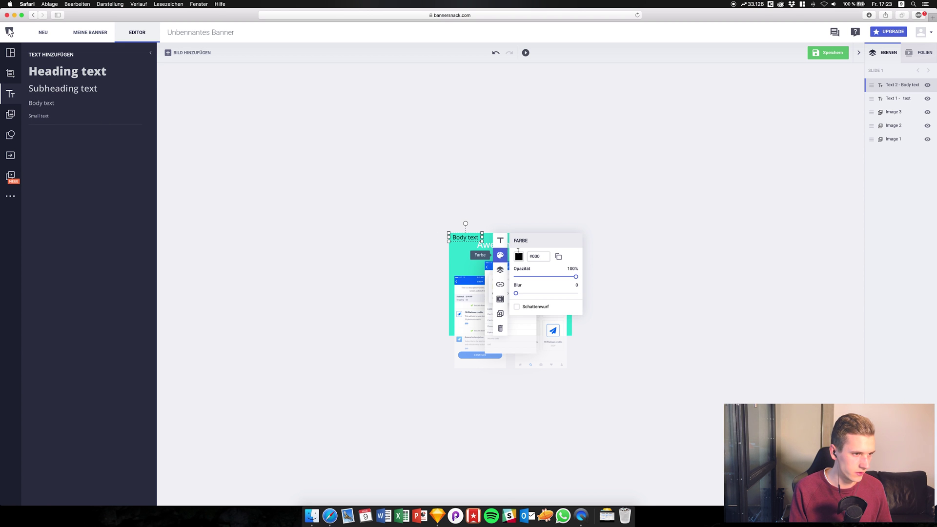
{"action": "left_click", "coordinate": [537, 256]}
{"action": "type", "text": "#ff"}
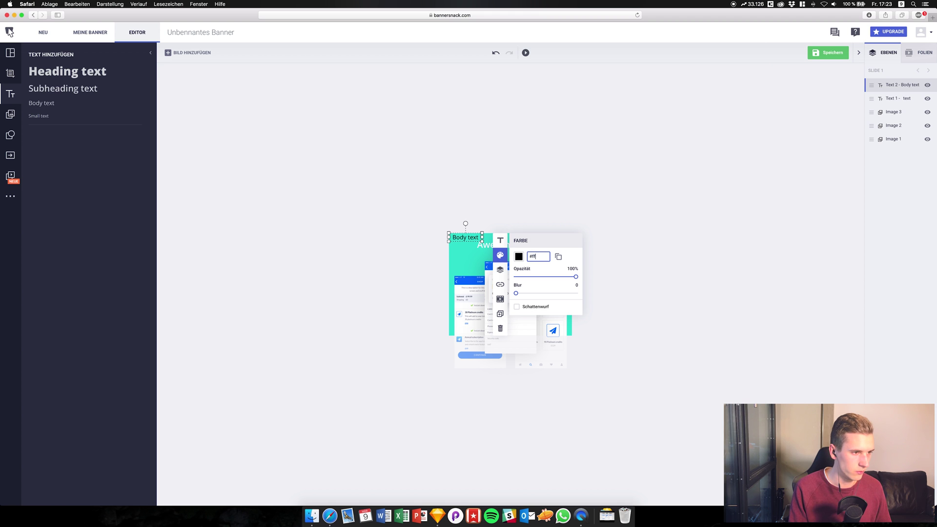
{"action": "type", "text": "ffff"}
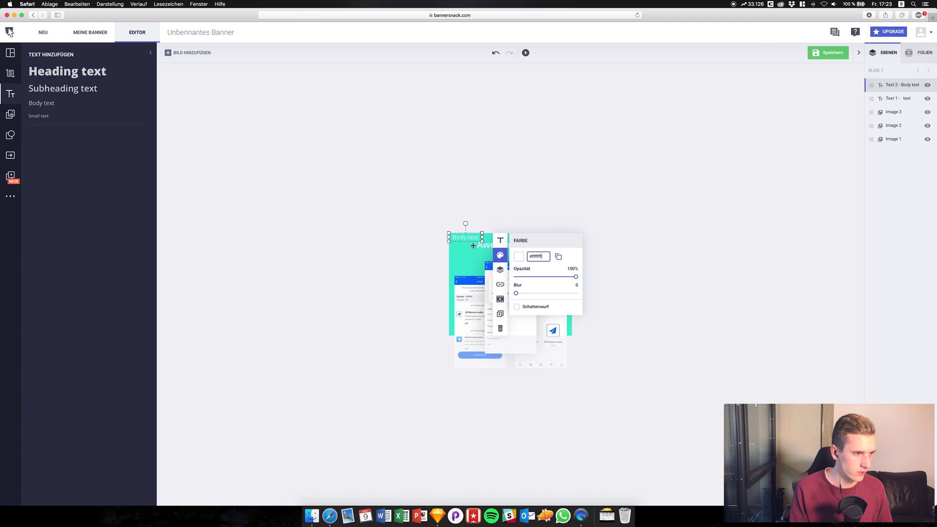
{"action": "left_click_drag", "start_coordinate": [473, 246], "coordinate": [506, 256]}
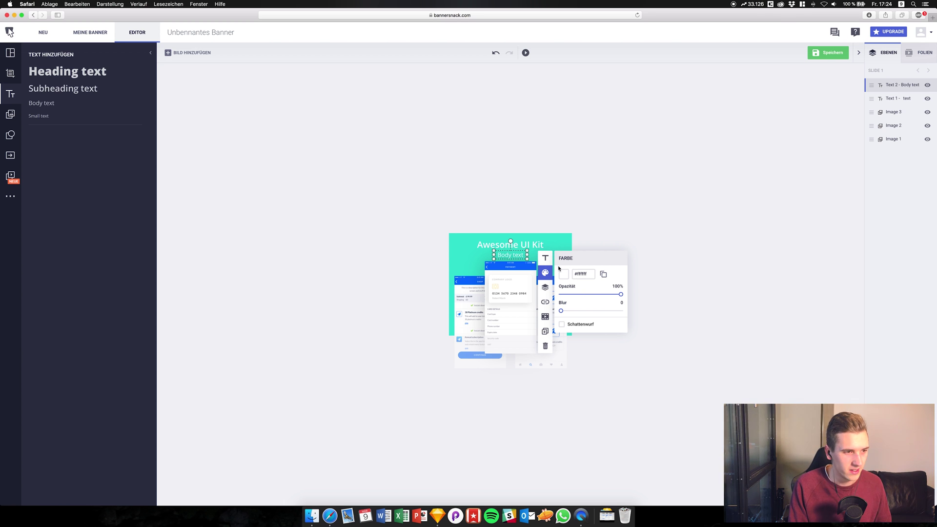
Reduce the body text's font size to 13
{"action": "left_click", "coordinate": [546, 259]}
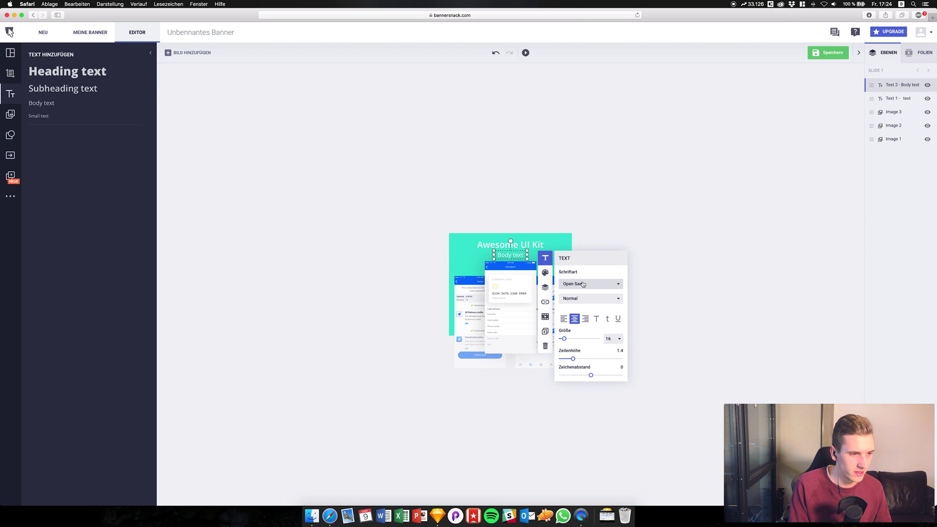
{"action": "left_click", "coordinate": [608, 337]}
{"action": "left_click", "coordinate": [609, 337]}
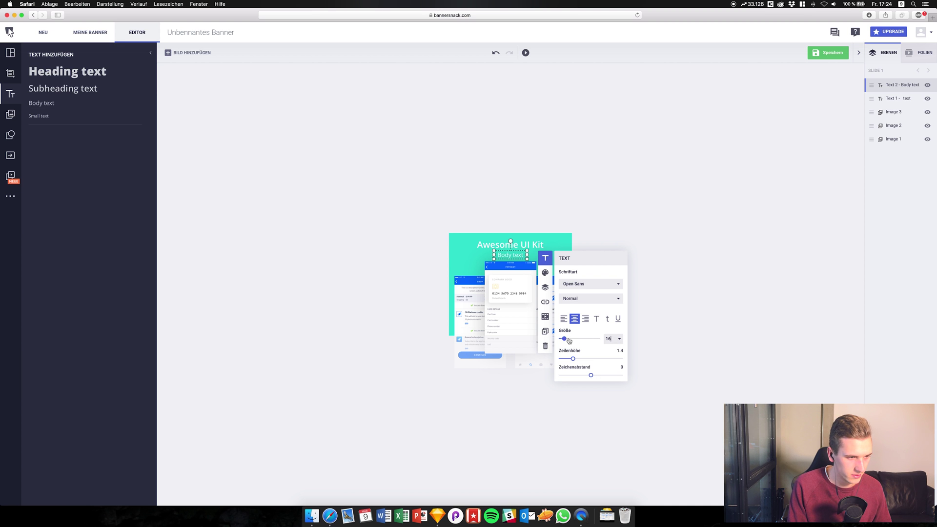
{"action": "left_click_drag", "start_coordinate": [569, 340], "coordinate": [564, 341]}
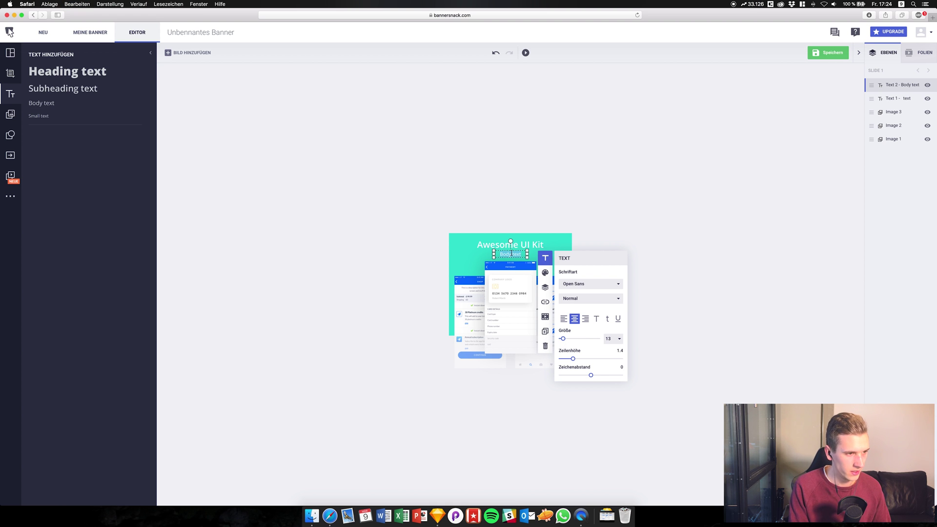
Replace the body text with "Save up to 20 % right now" and widen its box so it fits on one line
{"action": "type", "text": "Save up to"}
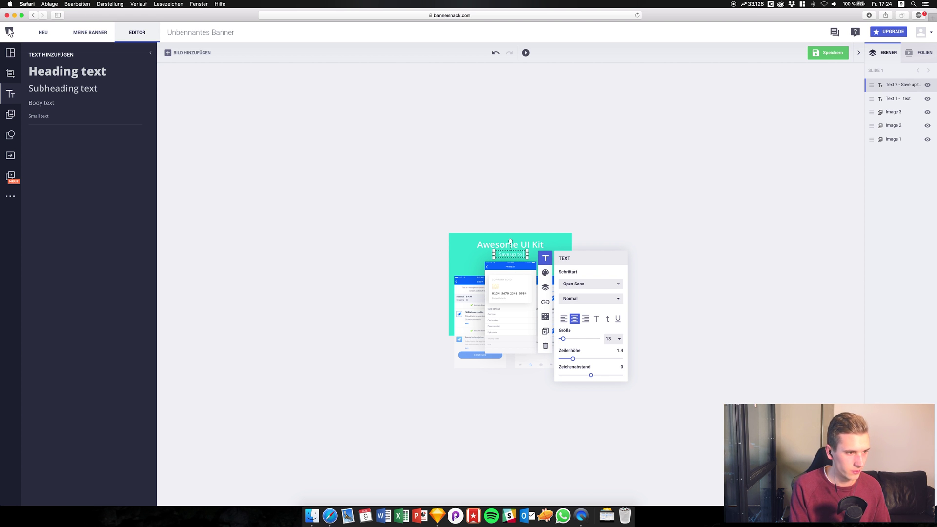
{"action": "type", "text": " 20"}
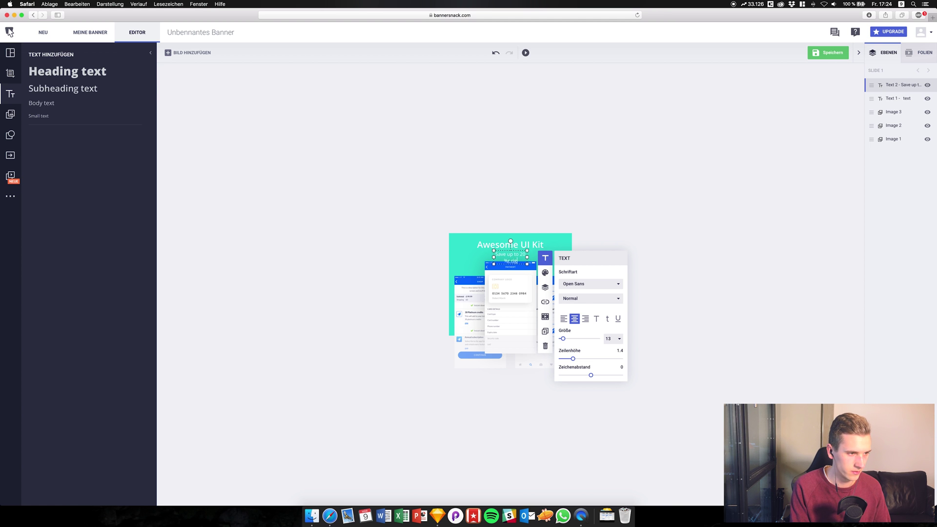
{"action": "type", "text": " % right now"}
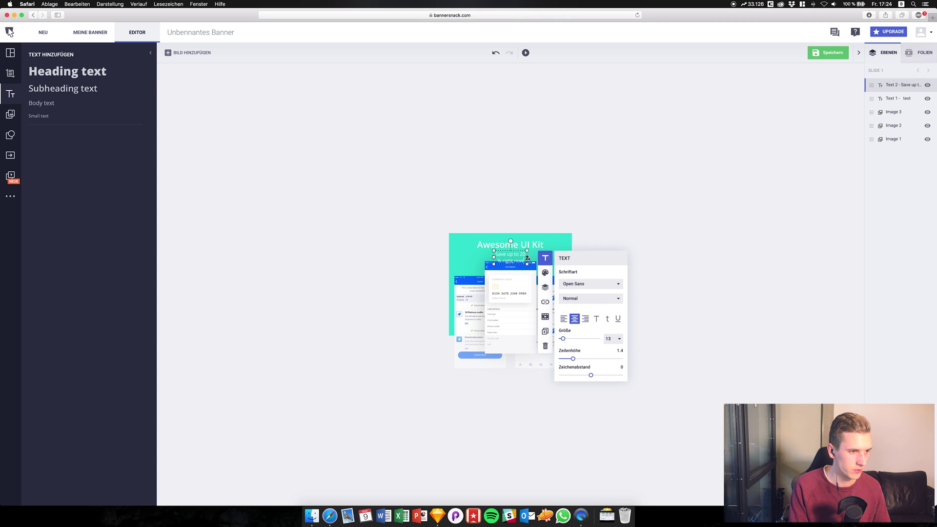
{"action": "left_click_drag", "start_coordinate": [528, 257], "coordinate": [566, 255]}
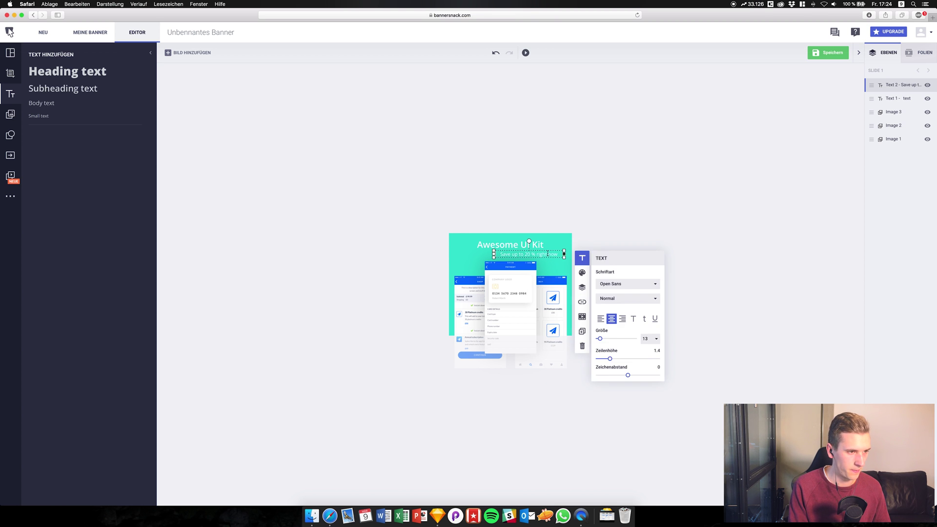
{"action": "left_click", "coordinate": [583, 286]}
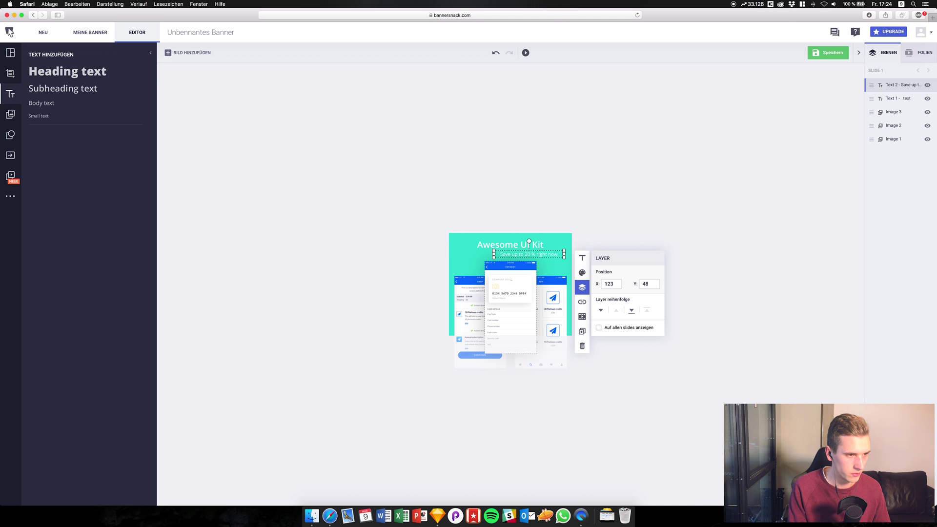
{"action": "left_click", "coordinate": [581, 262]}
{"action": "left_click", "coordinate": [582, 274]}
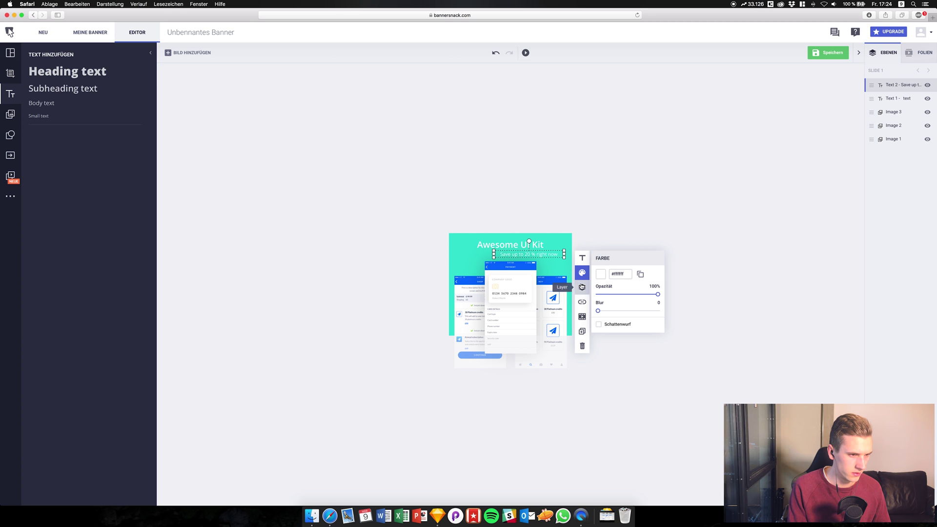
{"action": "left_click", "coordinate": [582, 287]}
{"action": "left_click", "coordinate": [582, 301]}
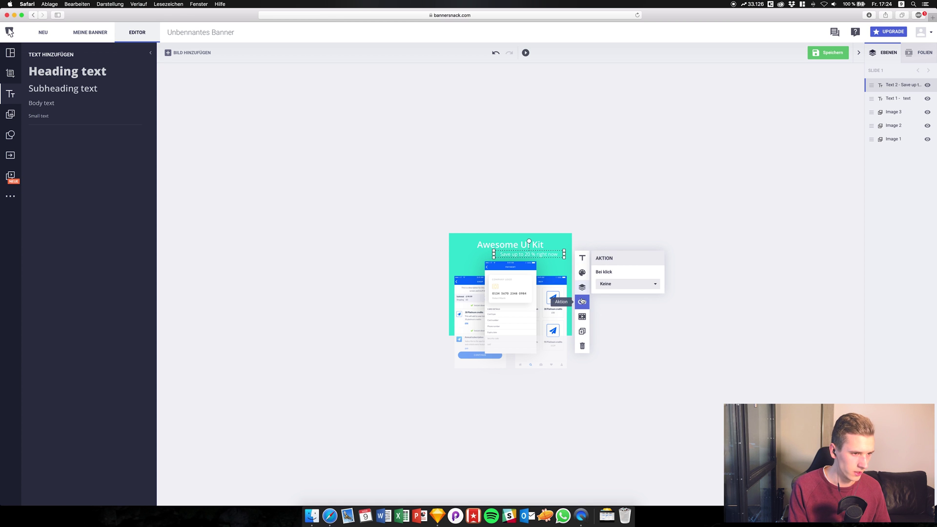
{"action": "left_click", "coordinate": [605, 287]}
{"action": "left_click", "coordinate": [607, 290]}
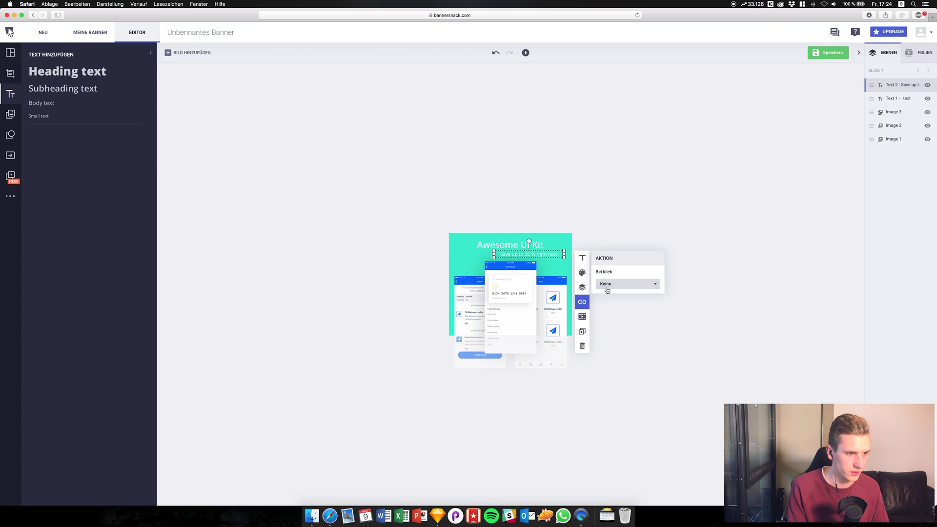
Centre the "Save up to 20 % right now" text horizontally under the heading
{"action": "left_click", "coordinate": [582, 316]}
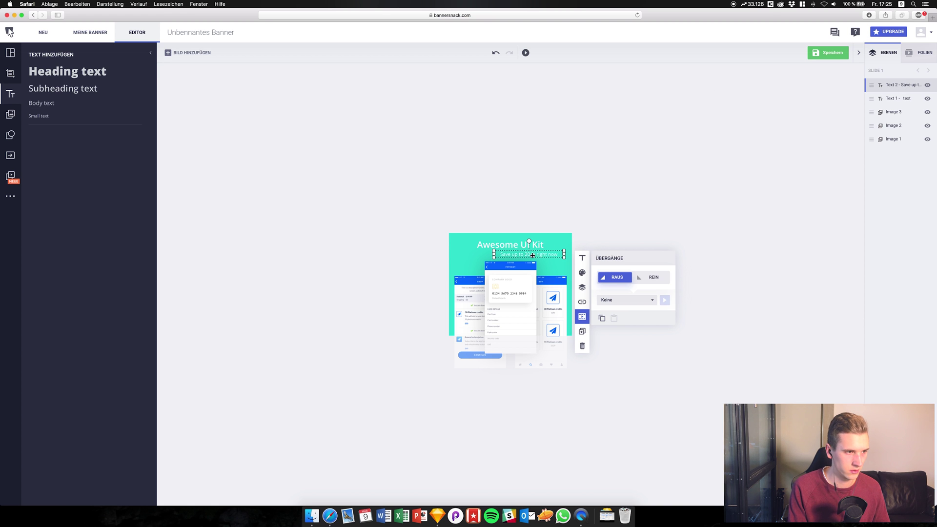
{"action": "left_click_drag", "start_coordinate": [532, 255], "coordinate": [511, 256]}
{"action": "left_click", "coordinate": [397, 226]}
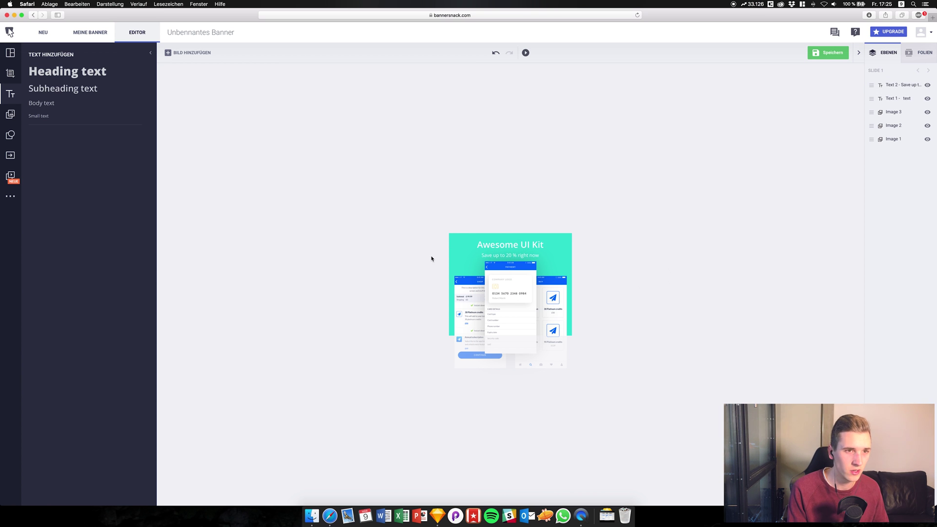
Preview the banner and return to the editor
{"action": "left_click", "coordinate": [526, 54]}
{"action": "left_click", "coordinate": [530, 58]}
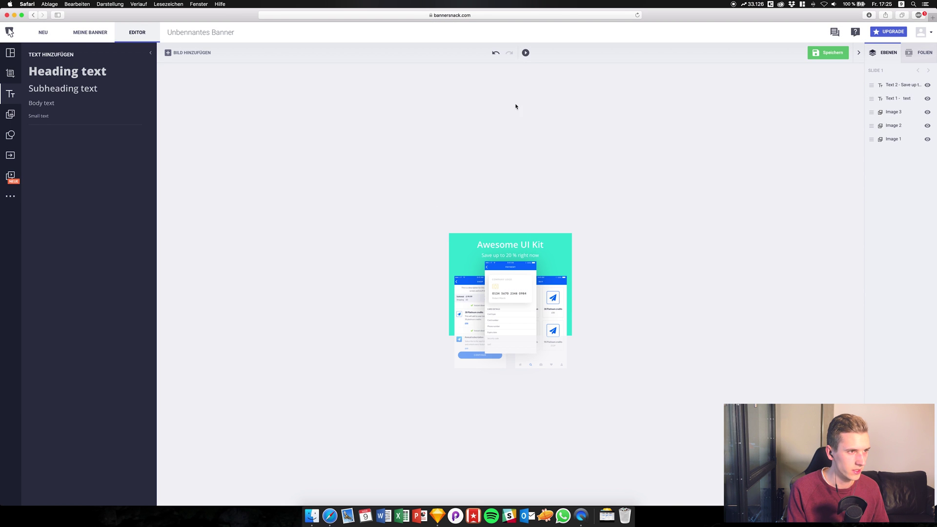
{"action": "left_click", "coordinate": [525, 54]}
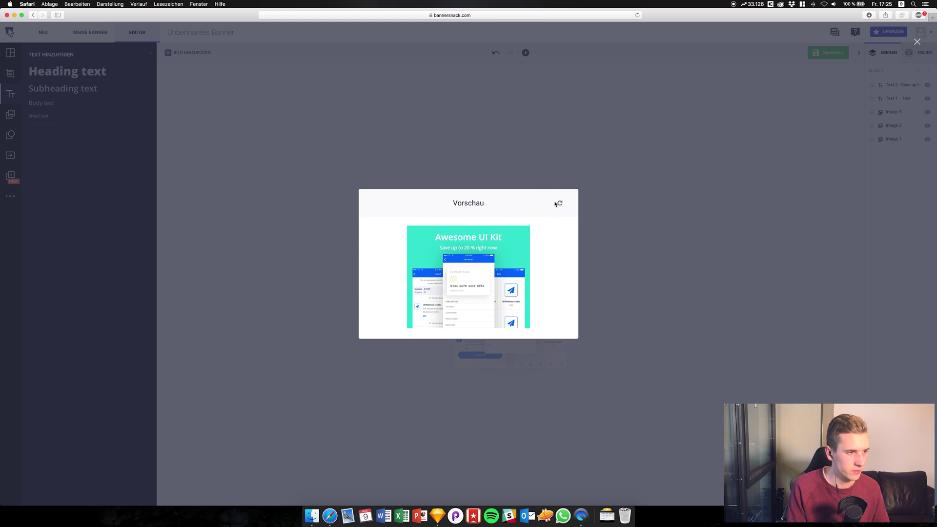
{"action": "left_click", "coordinate": [543, 141]}
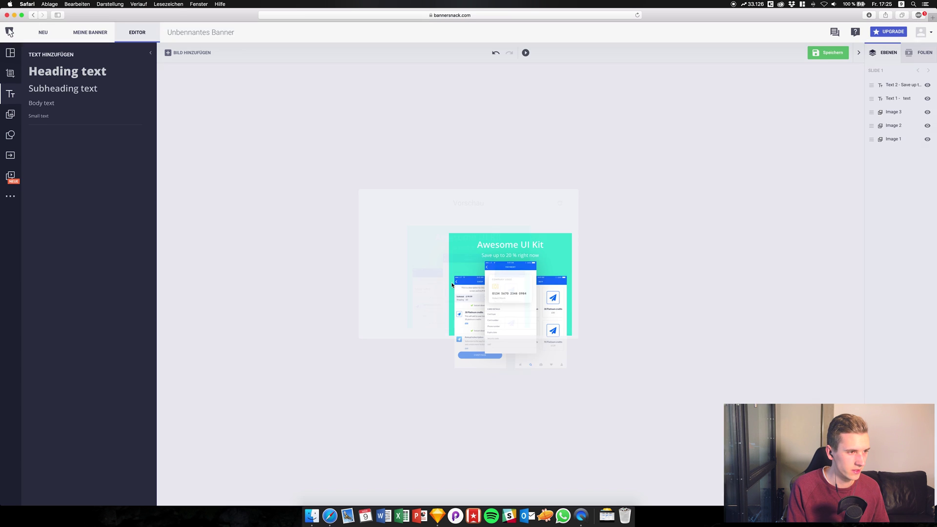
Move the "Awesome UI Kit" heading and the offer text slightly up, away from the middle screenshot
{"action": "left_click", "coordinate": [496, 248]}
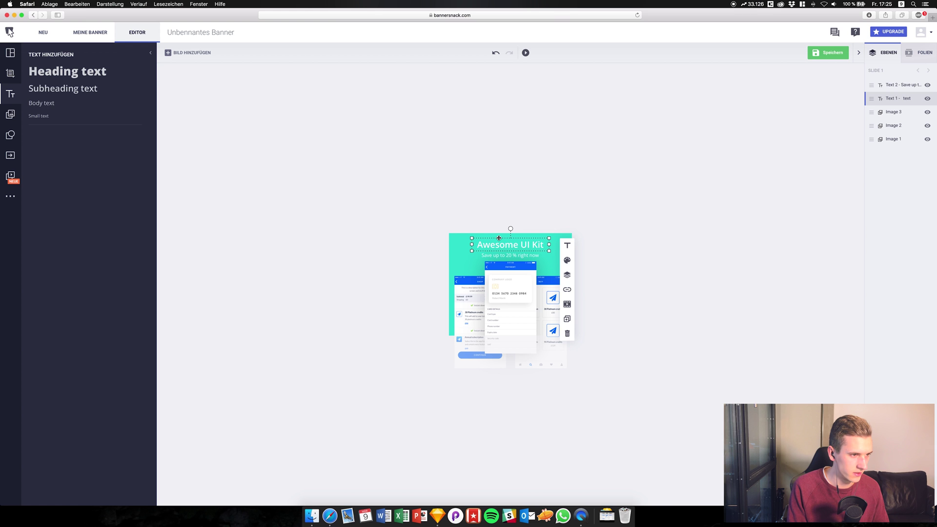
{"action": "left_click_drag", "start_coordinate": [499, 238], "coordinate": [498, 251]}
{"action": "left_click", "coordinate": [444, 253]}
Give the middle screenshot an Alpha transition for Rein
{"action": "left_click", "coordinate": [503, 294]}
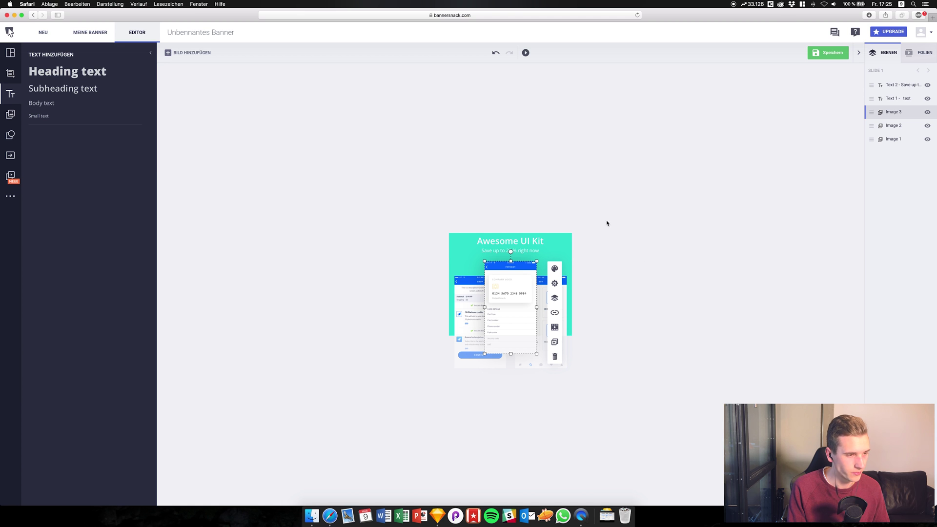
{"action": "left_click", "coordinate": [554, 326]}
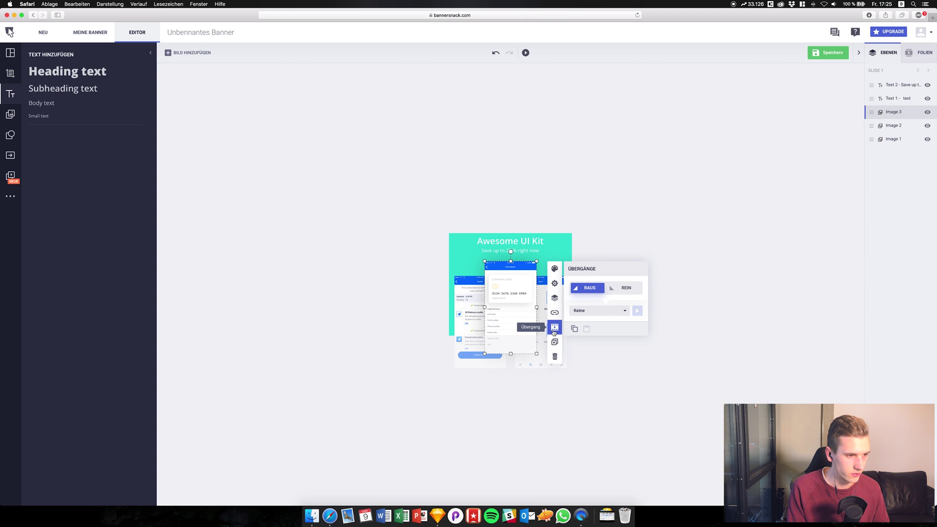
{"action": "left_click", "coordinate": [601, 313]}
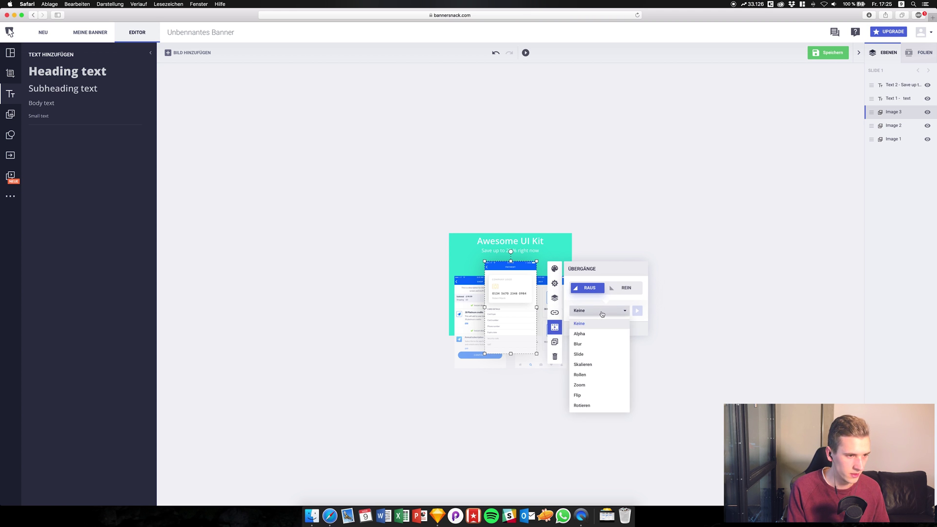
{"action": "left_click", "coordinate": [602, 313]}
{"action": "left_click", "coordinate": [625, 288]}
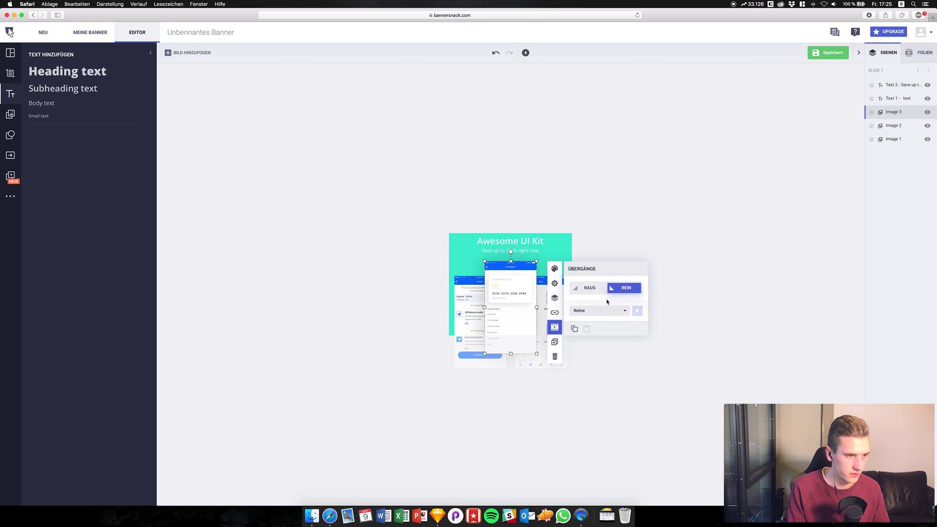
{"action": "left_click", "coordinate": [590, 310]}
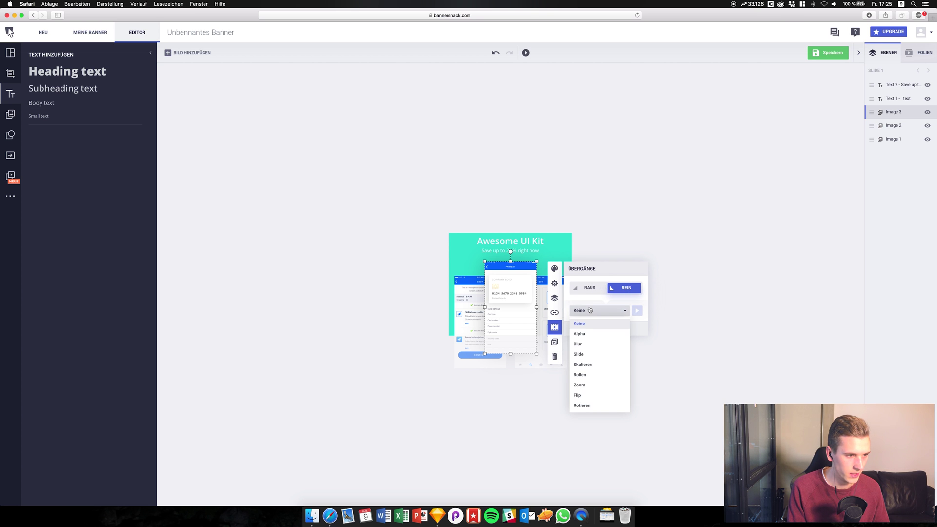
{"action": "left_click", "coordinate": [586, 336]}
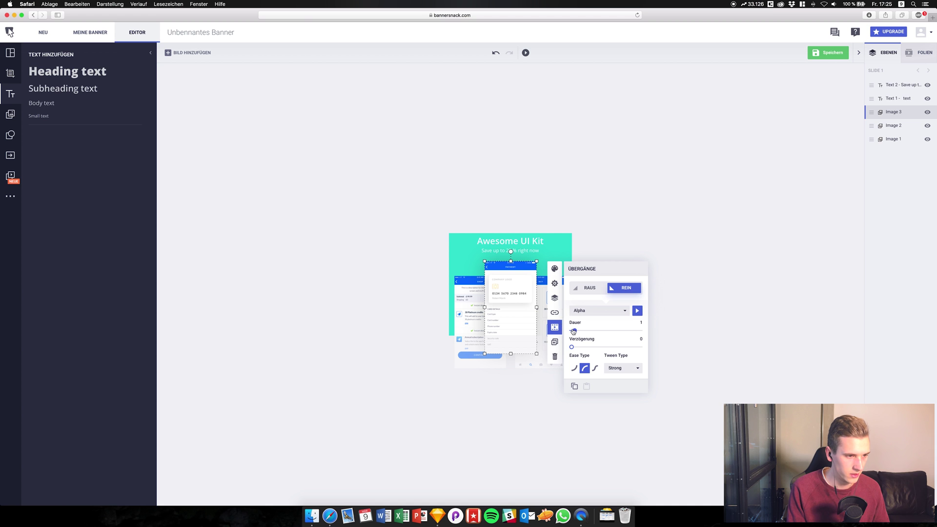
Give the left screenshot a Blur transition for Rein
{"action": "left_click", "coordinate": [465, 292]}
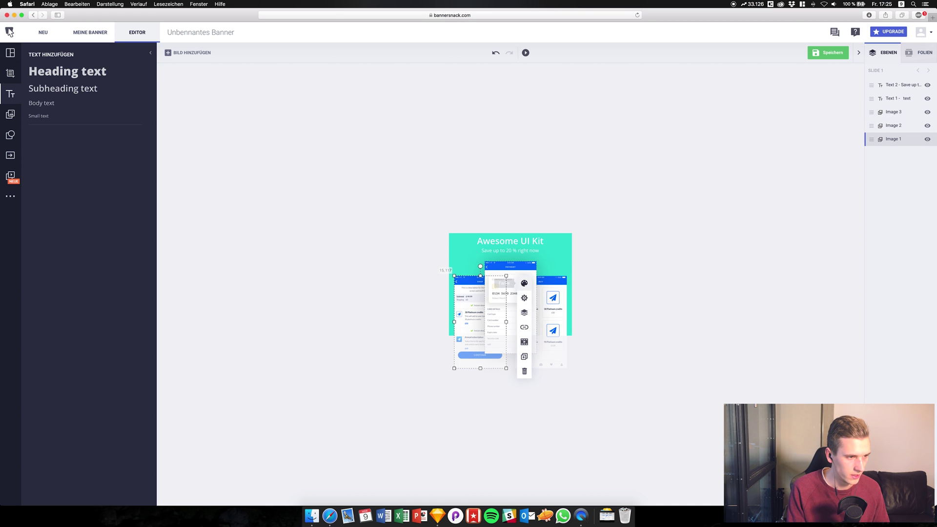
{"action": "left_click", "coordinate": [523, 340]}
{"action": "left_click", "coordinate": [592, 303]}
{"action": "left_click", "coordinate": [555, 326]}
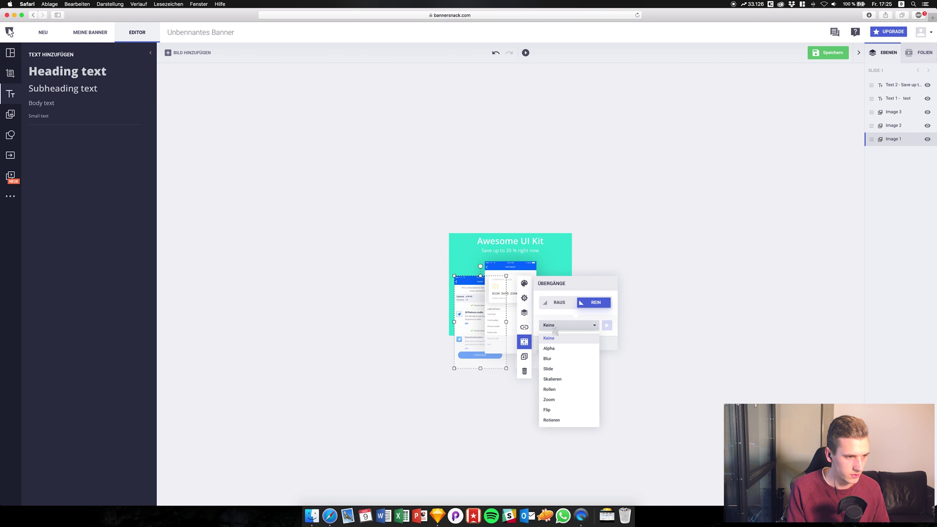
{"action": "left_click", "coordinate": [551, 358]}
{"action": "left_click", "coordinate": [442, 292]}
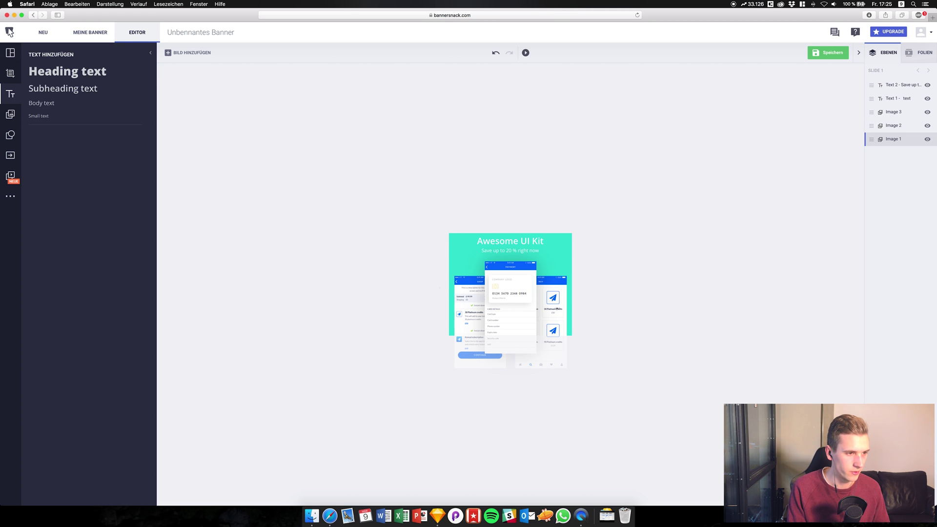
Give the right screenshot an Alpha transition for Rein and preview the banner's animation
{"action": "left_click", "coordinate": [548, 304]}
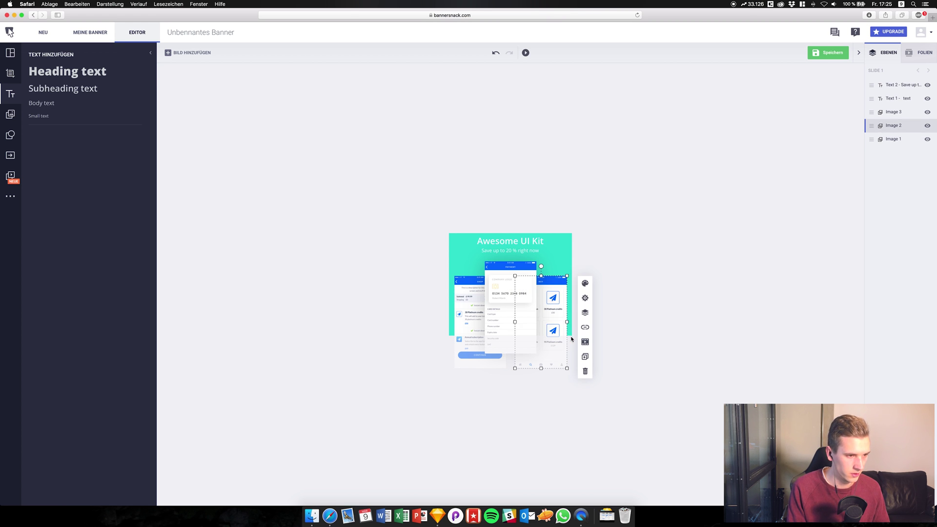
{"action": "left_click", "coordinate": [585, 342]}
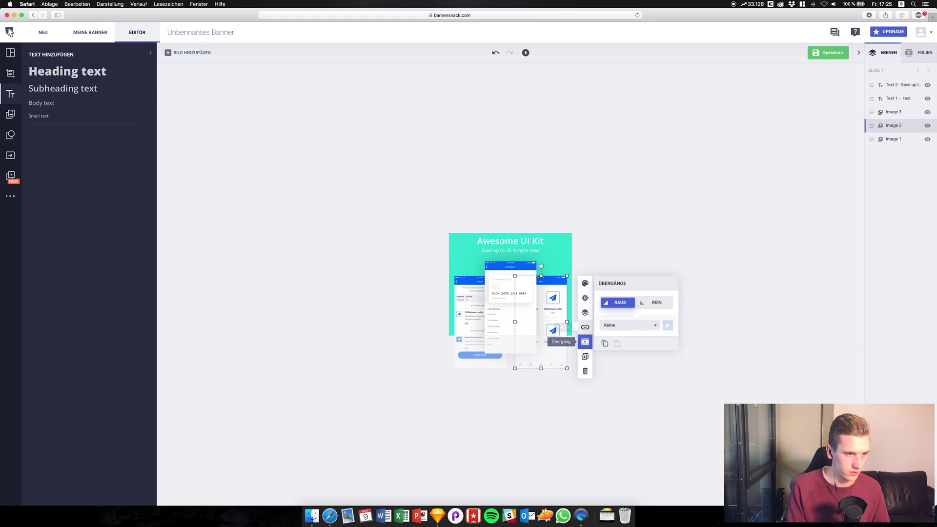
{"action": "left_click", "coordinate": [651, 303]}
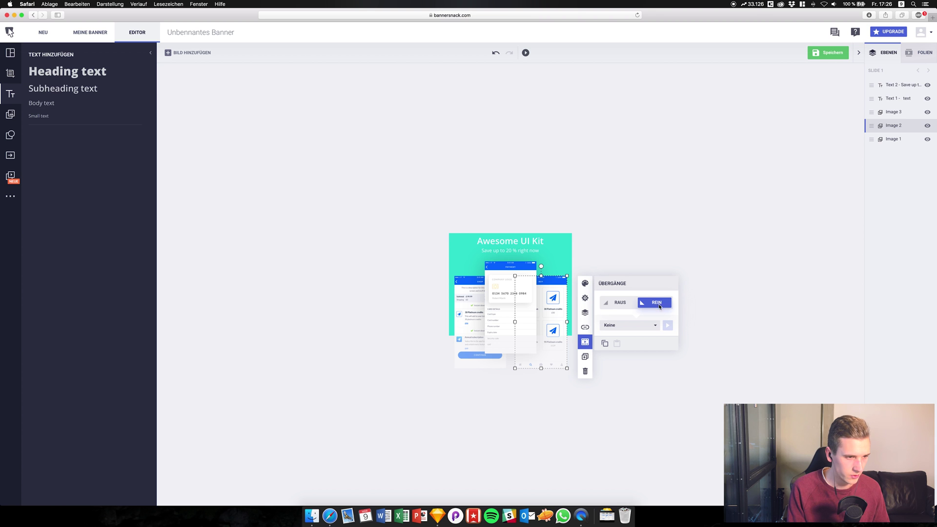
{"action": "left_click", "coordinate": [615, 325]}
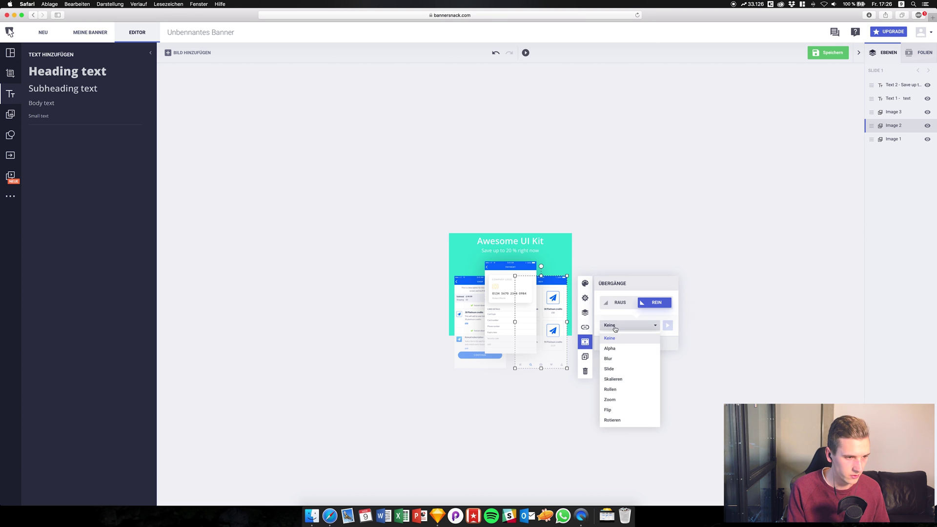
{"action": "left_click", "coordinate": [617, 347]}
{"action": "left_click", "coordinate": [649, 231]}
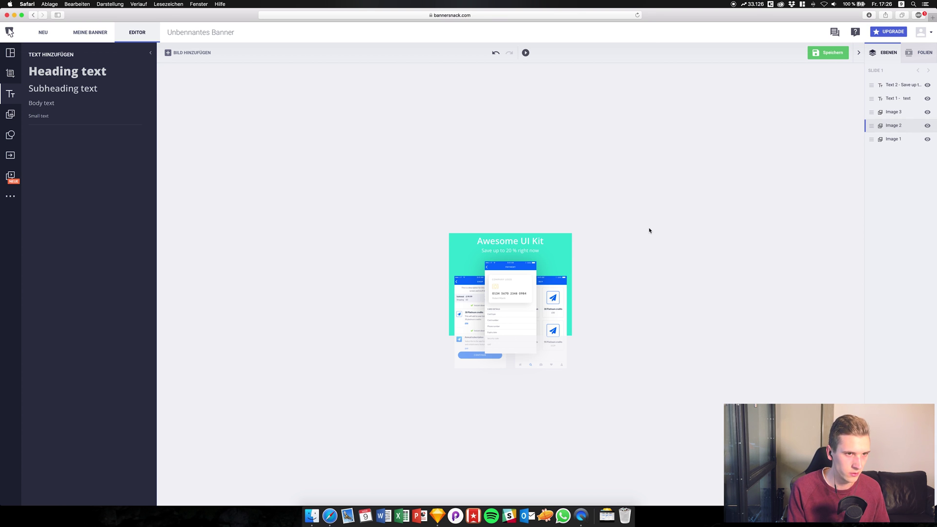
{"action": "left_click", "coordinate": [525, 53]}
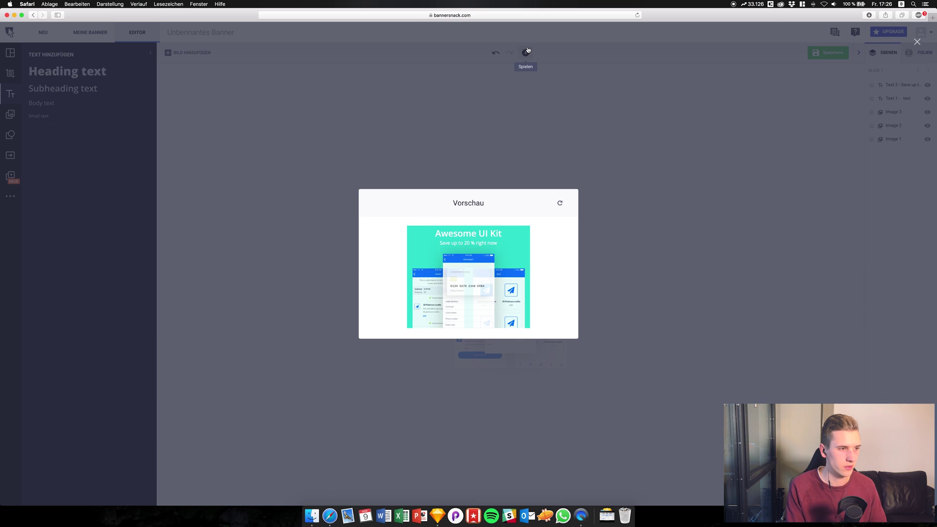
{"action": "left_click", "coordinate": [418, 173]}
Set the middle screenshot's Rein transition to Keine and its Raus transition to Alpha
{"action": "left_click", "coordinate": [498, 304]}
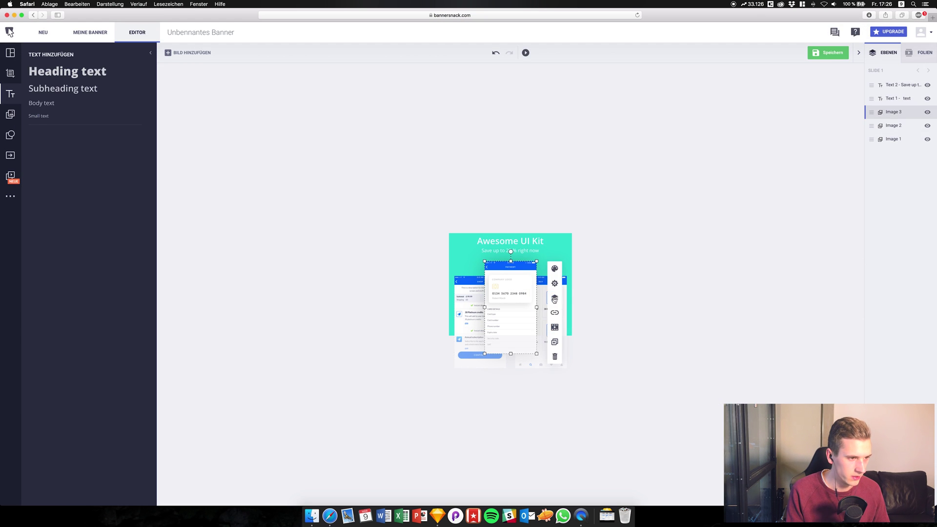
{"action": "left_click", "coordinate": [553, 326]}
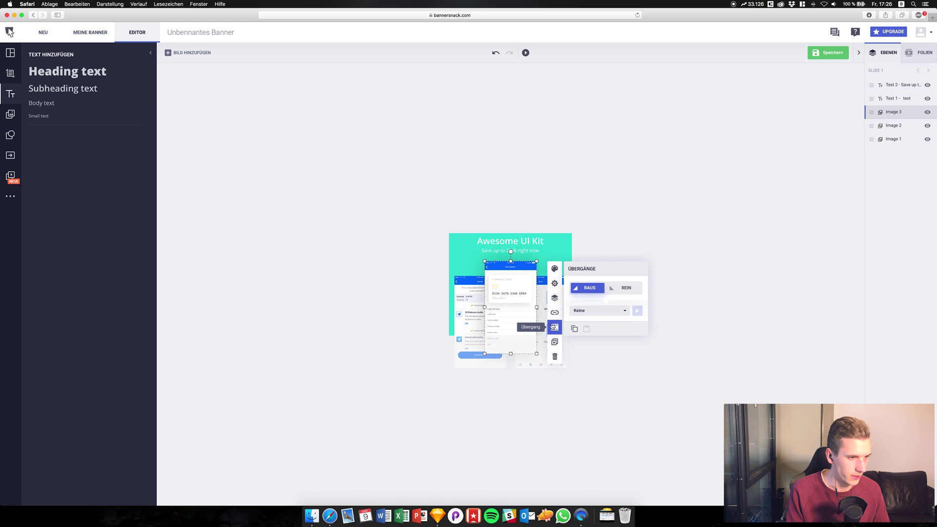
{"action": "left_click", "coordinate": [613, 288]}
{"action": "left_click", "coordinate": [596, 311]}
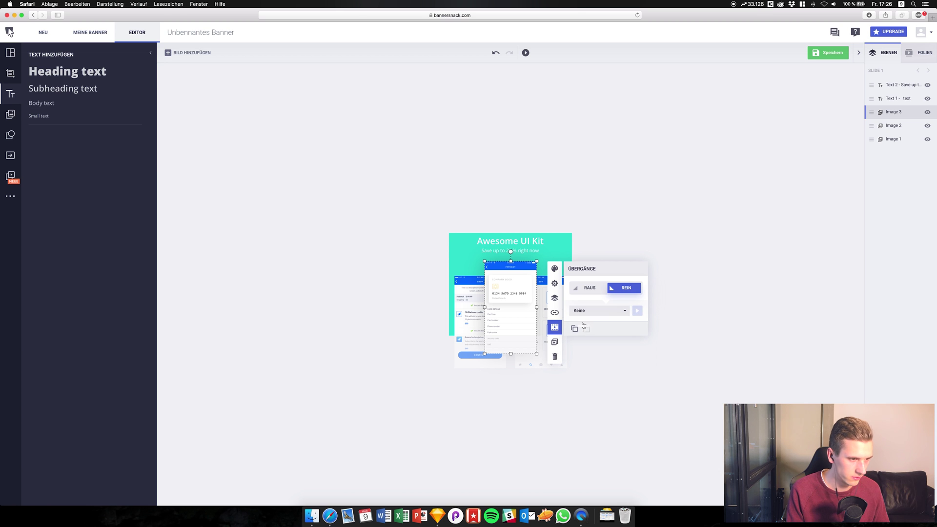
{"action": "left_click", "coordinate": [579, 323]}
{"action": "left_click", "coordinate": [590, 288]}
{"action": "left_click", "coordinate": [590, 314]}
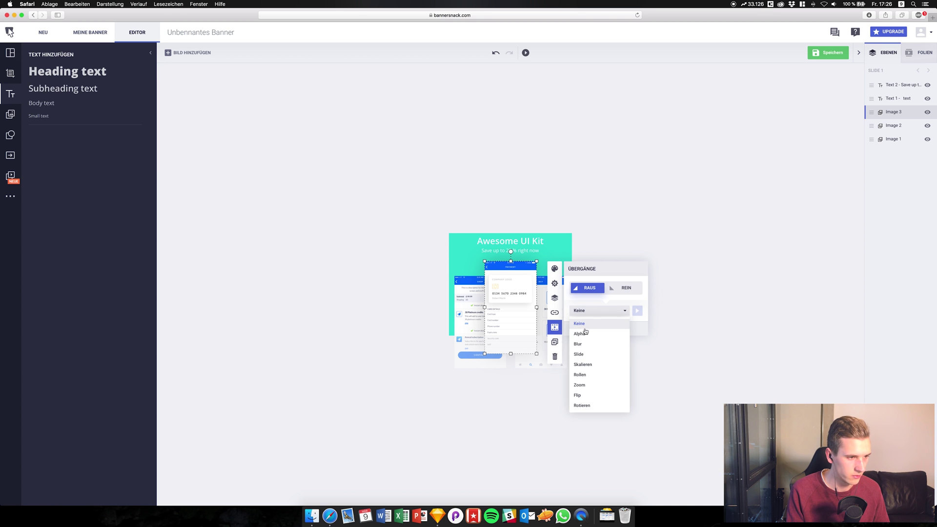
{"action": "left_click", "coordinate": [579, 334]}
Set the left screenshot's Rein transition to Keine and its Raus transition to Alpha
{"action": "left_click", "coordinate": [504, 316]}
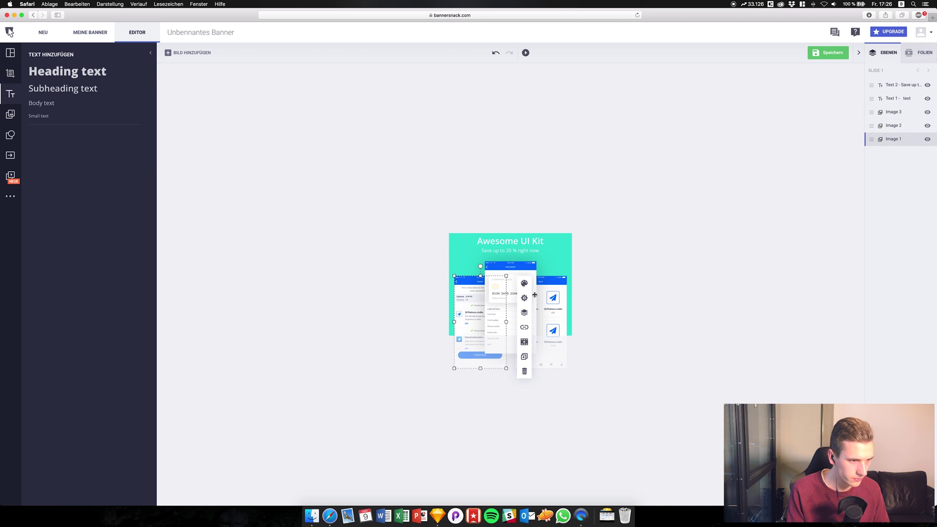
{"action": "left_click", "coordinate": [524, 342]}
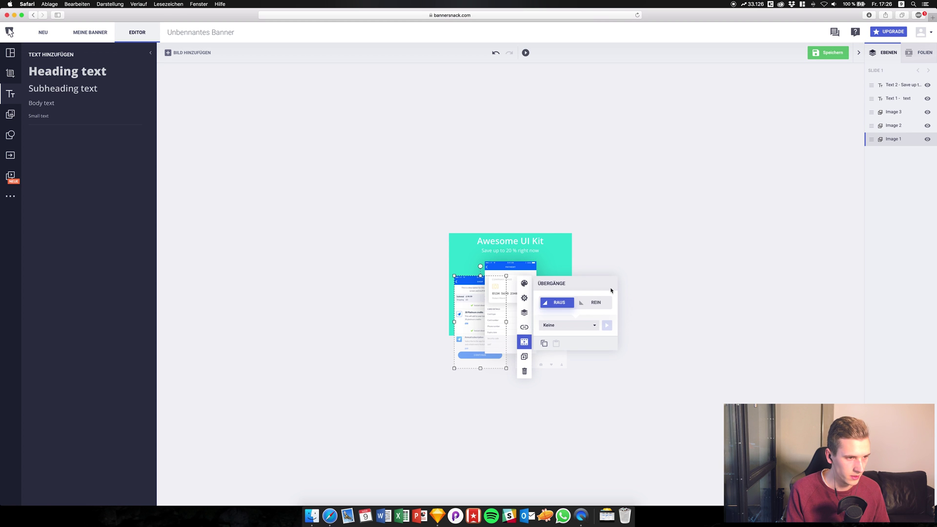
{"action": "left_click", "coordinate": [582, 302]}
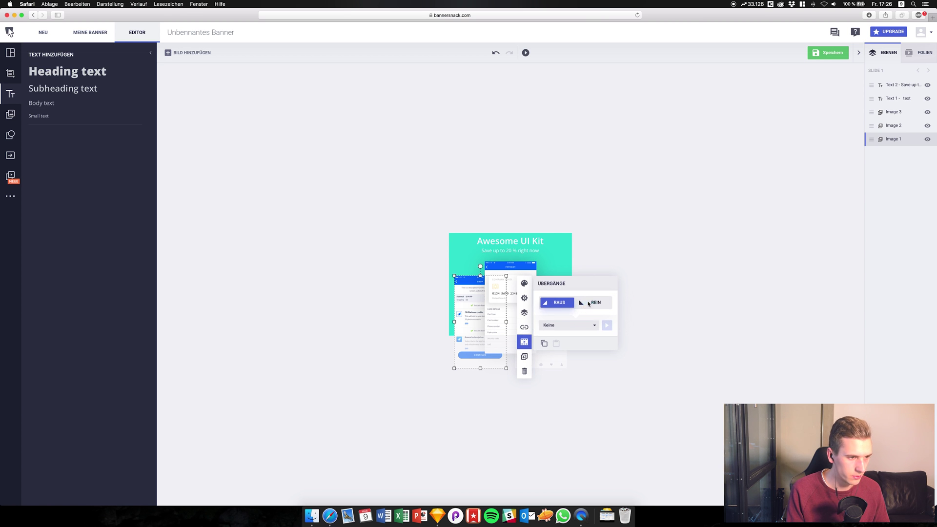
{"action": "left_click", "coordinate": [592, 302]}
{"action": "left_click", "coordinate": [556, 325]}
{"action": "left_click", "coordinate": [548, 338]}
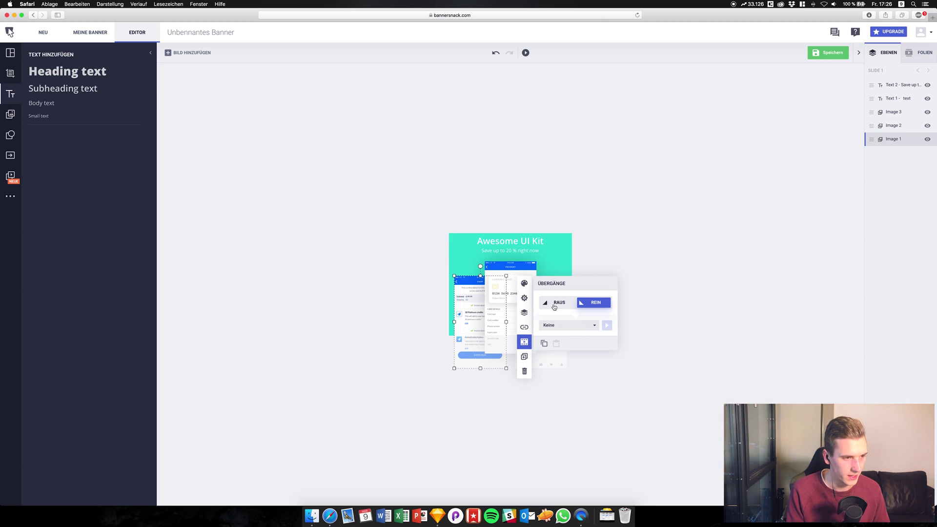
{"action": "left_click", "coordinate": [557, 304]}
{"action": "left_click", "coordinate": [555, 326]}
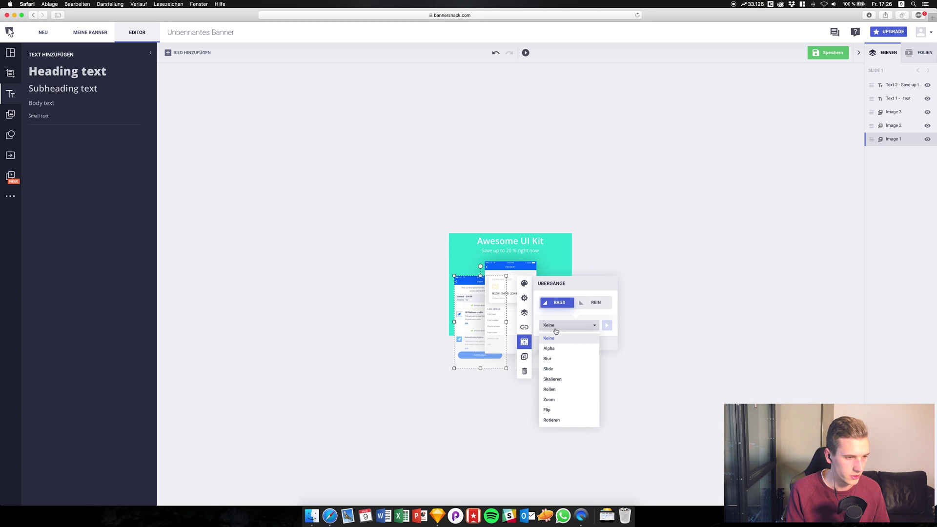
{"action": "left_click", "coordinate": [549, 349]}
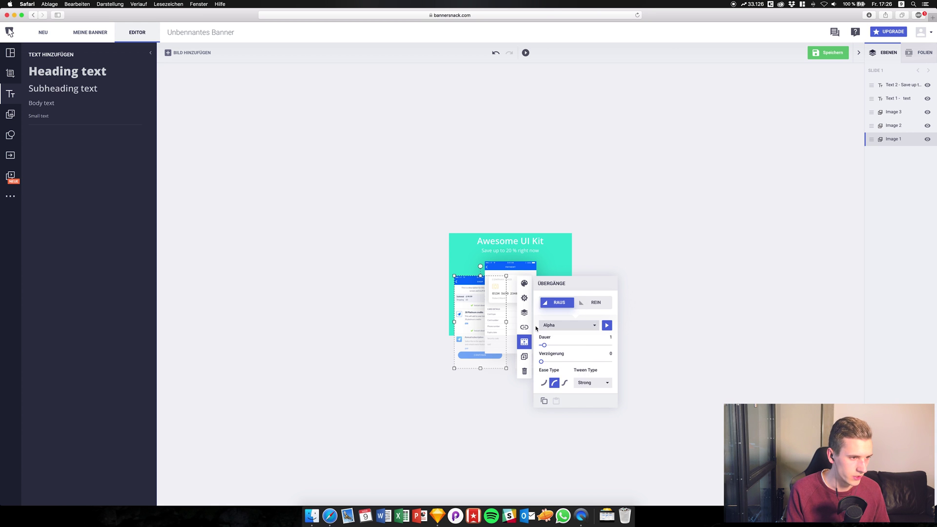
{"action": "left_click", "coordinate": [509, 299]}
Set the right screenshot's Rein transition to Keine and its Raus transition to Alpha, and preview the banner's animation
{"action": "left_click", "coordinate": [550, 293]}
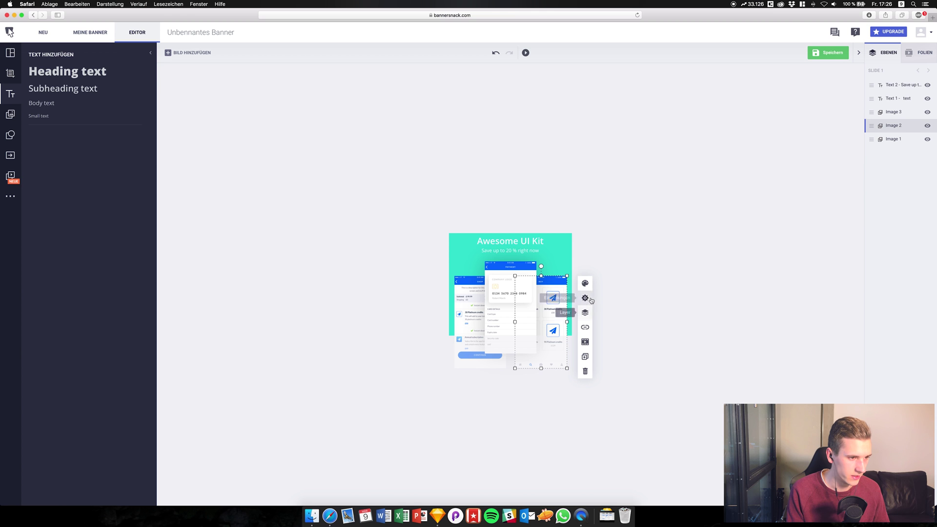
{"action": "left_click", "coordinate": [585, 341]}
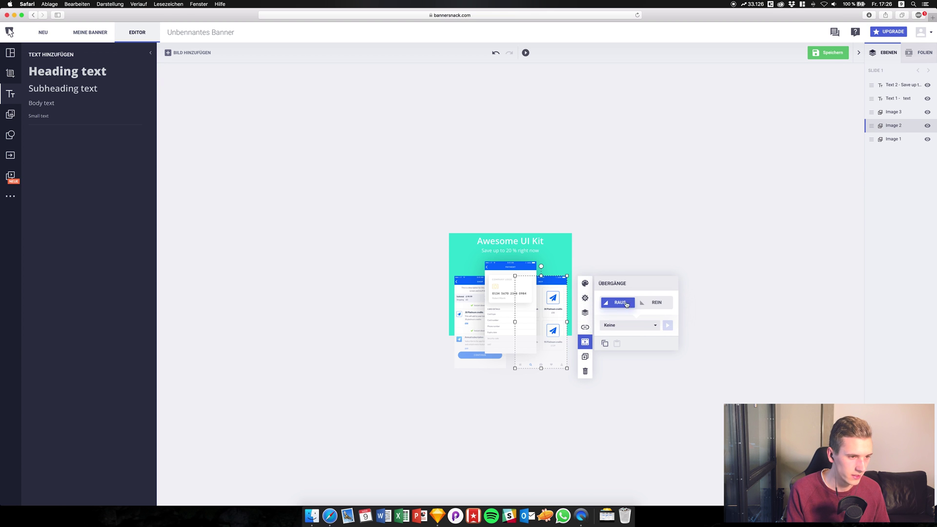
{"action": "left_click", "coordinate": [641, 303]}
{"action": "left_click", "coordinate": [623, 324]}
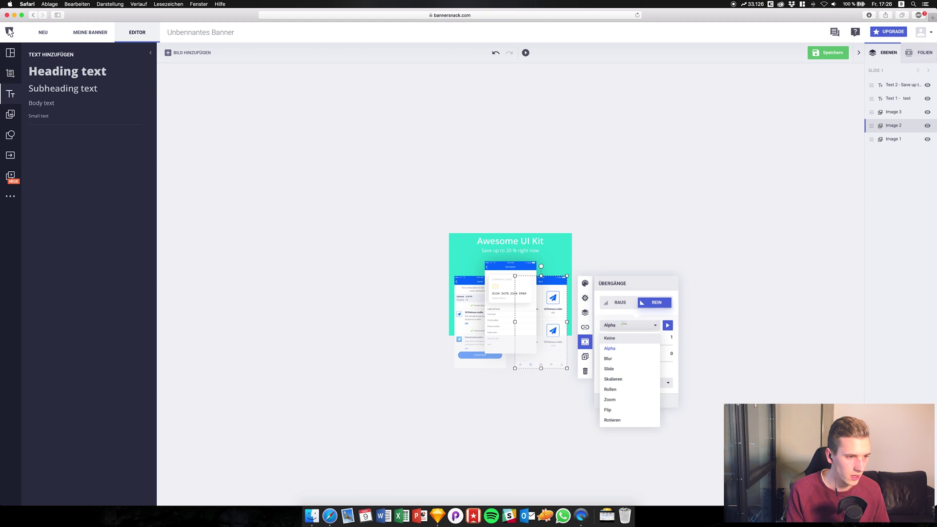
{"action": "left_click", "coordinate": [611, 338]}
{"action": "left_click", "coordinate": [621, 307]}
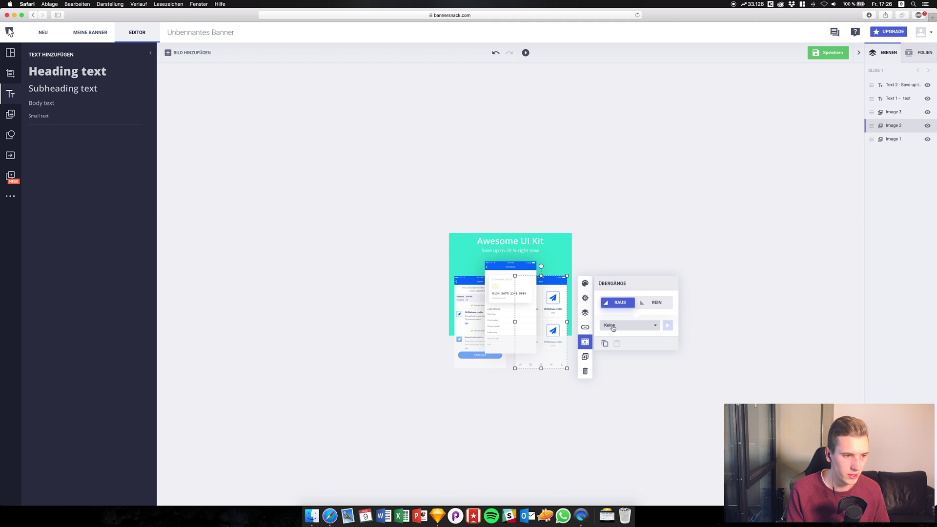
{"action": "left_click", "coordinate": [613, 327]}
{"action": "left_click", "coordinate": [610, 348]}
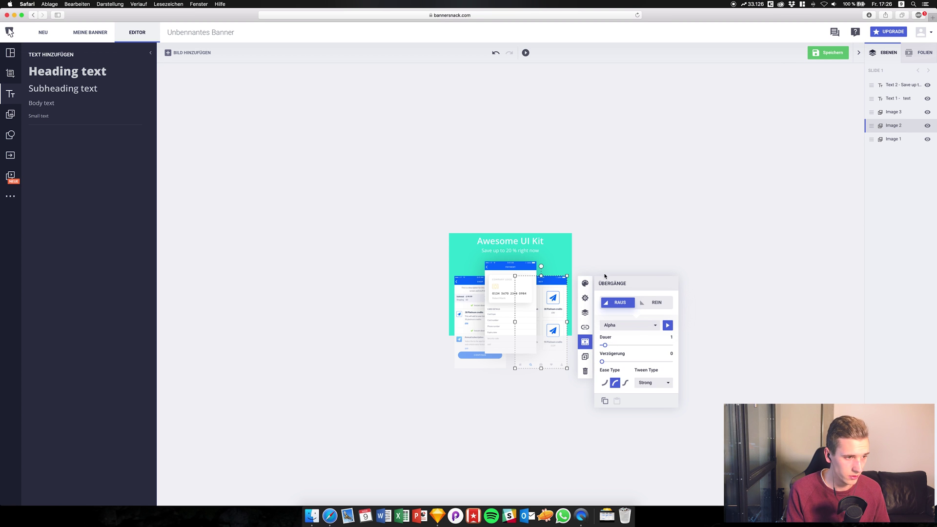
{"action": "left_click", "coordinate": [620, 241]}
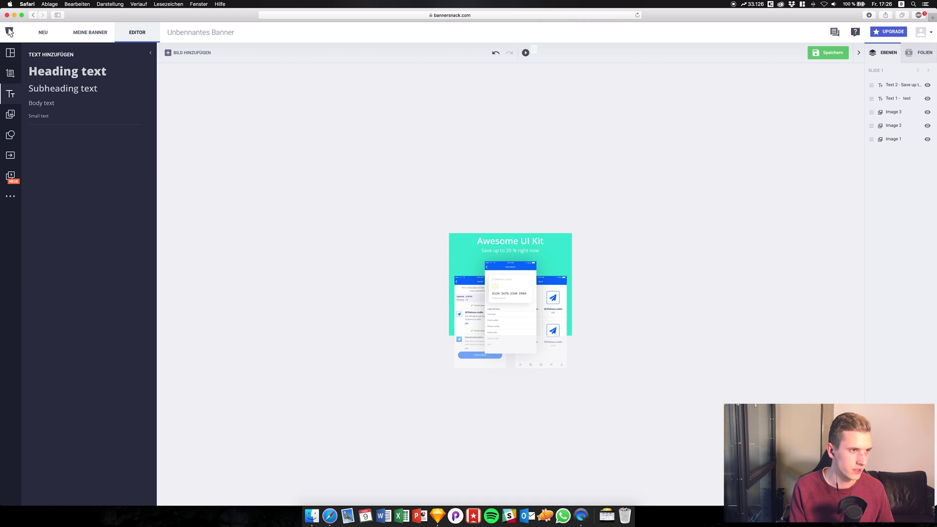
{"action": "left_click", "coordinate": [525, 53]}
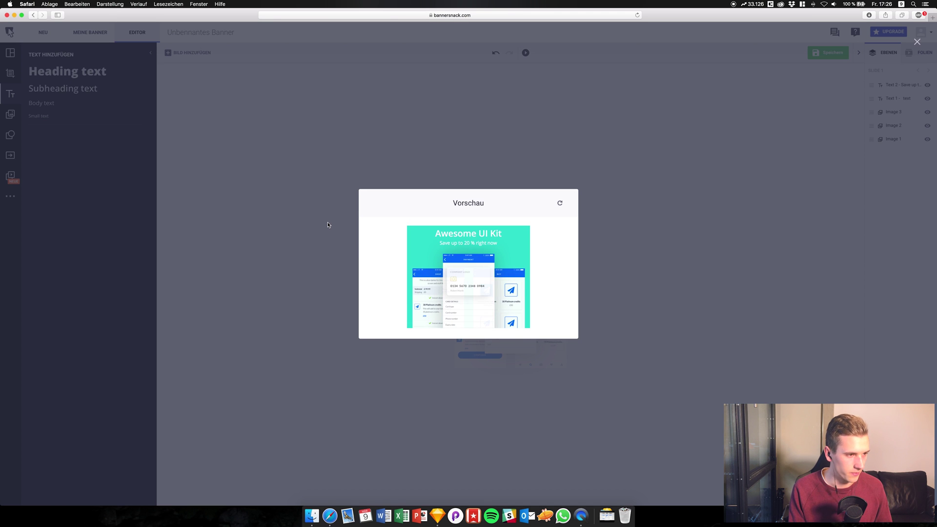
{"action": "left_click", "coordinate": [302, 212]}
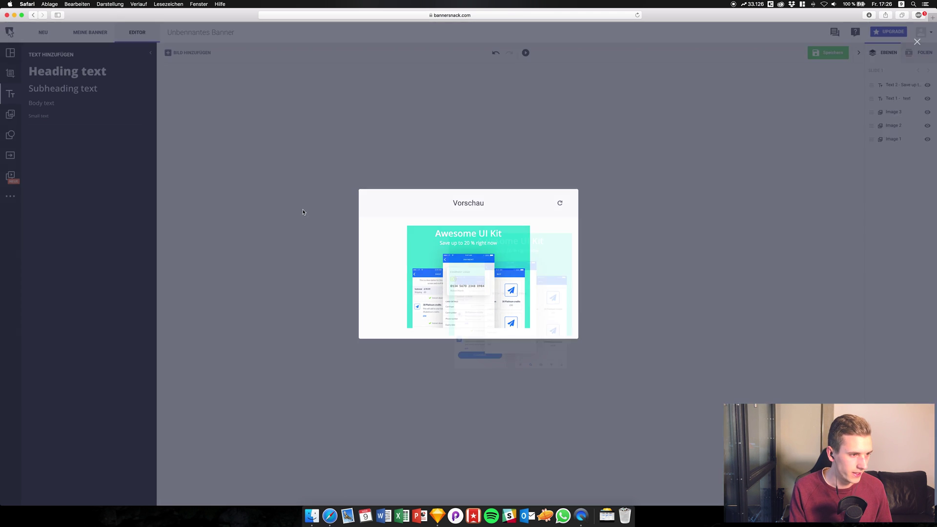
Set the delay of the left screenshot's Raus transition to 0.4, with a duration of 1
{"action": "left_click", "coordinate": [503, 296]}
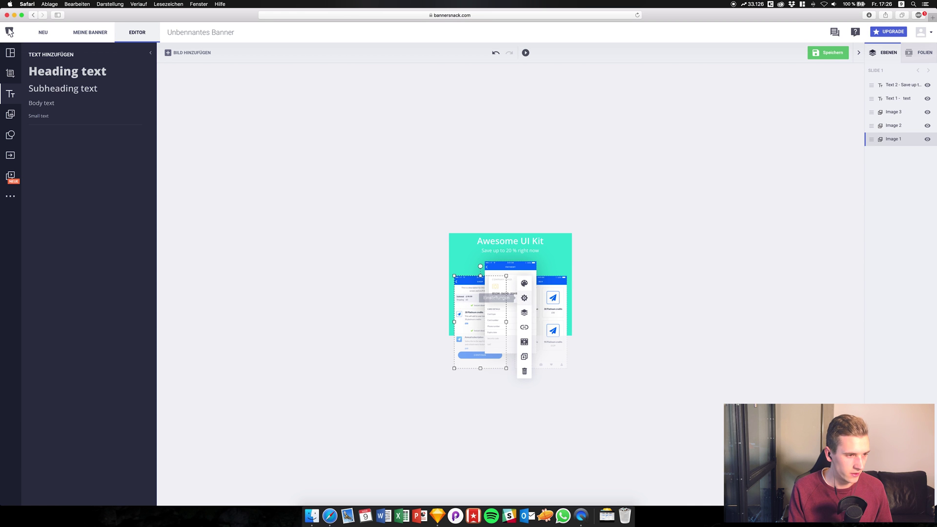
{"action": "left_click", "coordinate": [524, 341]}
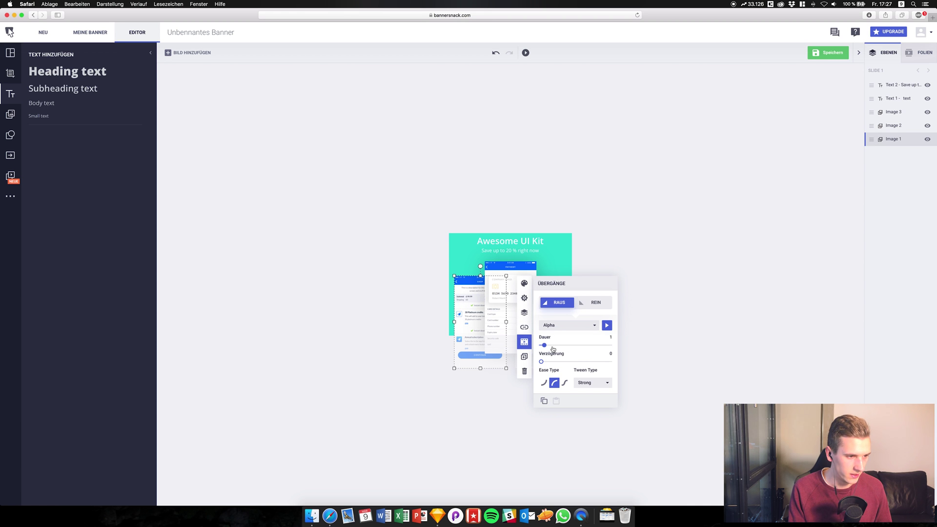
{"action": "left_click_drag", "start_coordinate": [547, 346], "coordinate": [552, 345]}
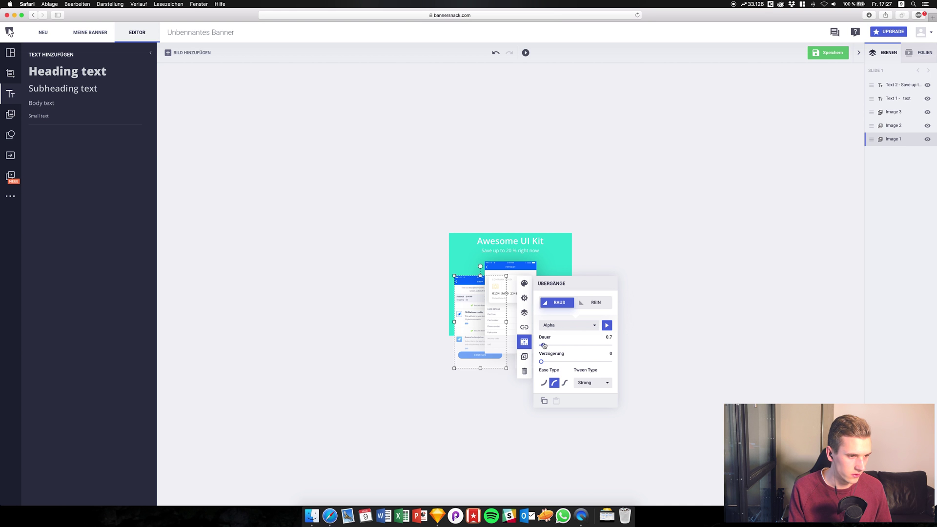
{"action": "left_click_drag", "start_coordinate": [541, 364], "coordinate": [543, 364]}
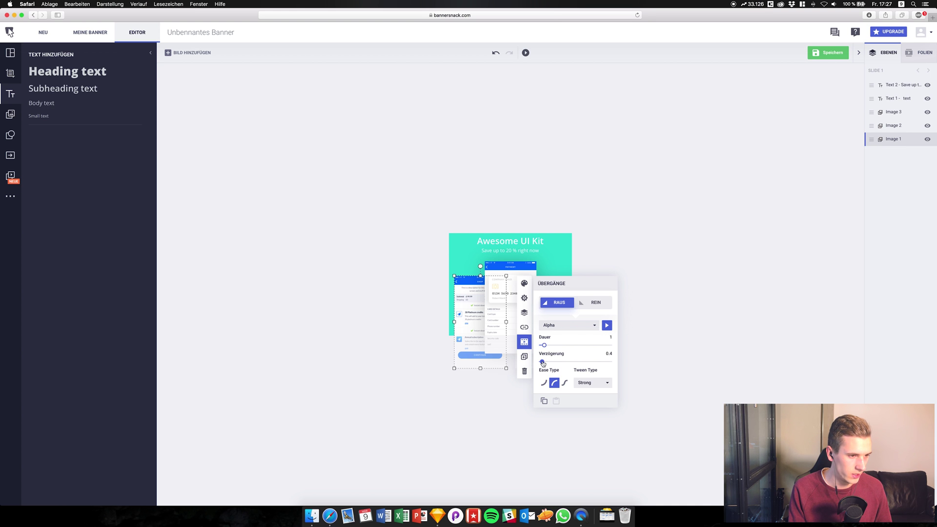
{"action": "left_click", "coordinate": [416, 296]}
Set the delay of the right screenshot's Raus transition to 1 and preview the banner's animation
{"action": "left_click", "coordinate": [552, 326]}
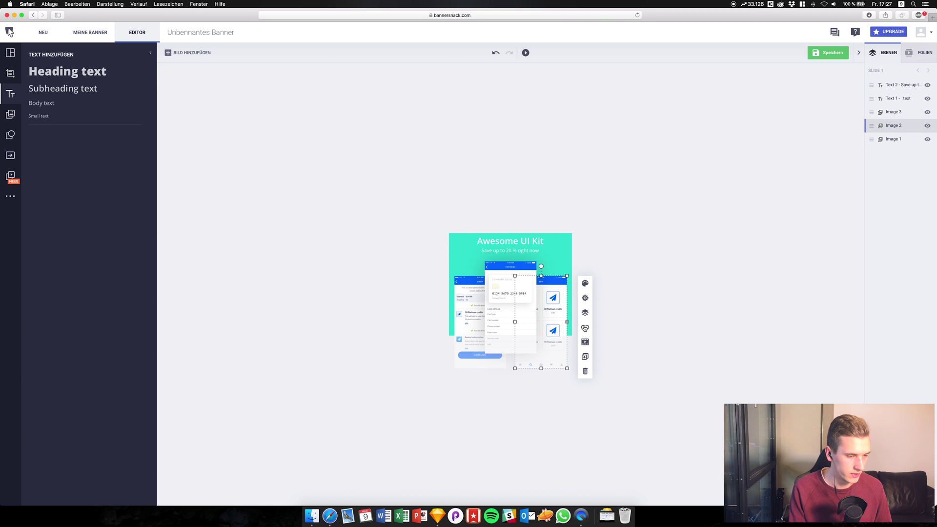
{"action": "left_click", "coordinate": [585, 342]}
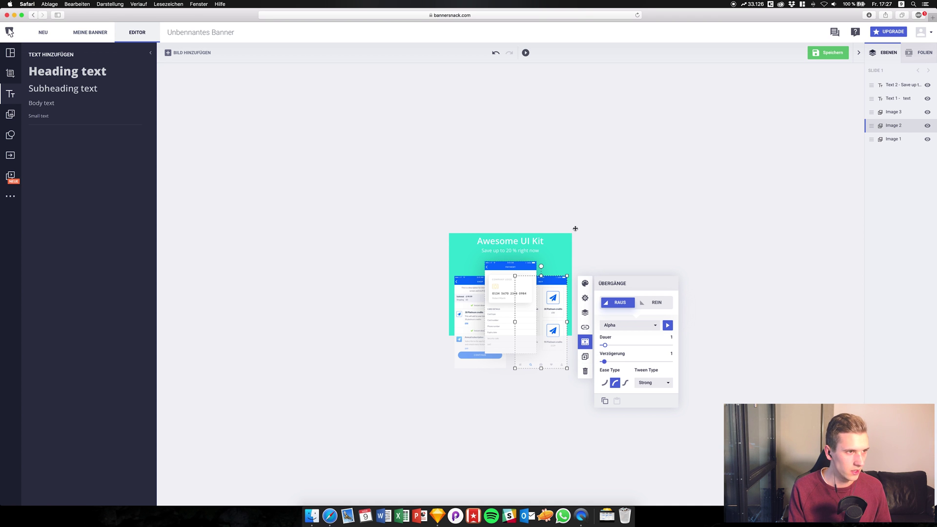
{"action": "left_click", "coordinate": [551, 146]}
{"action": "left_click", "coordinate": [526, 53]}
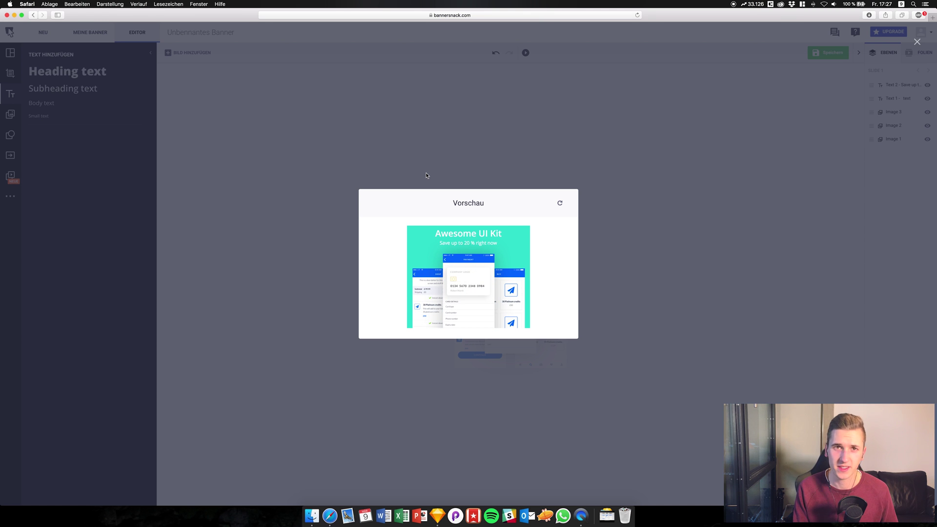
{"action": "left_click", "coordinate": [298, 210]}
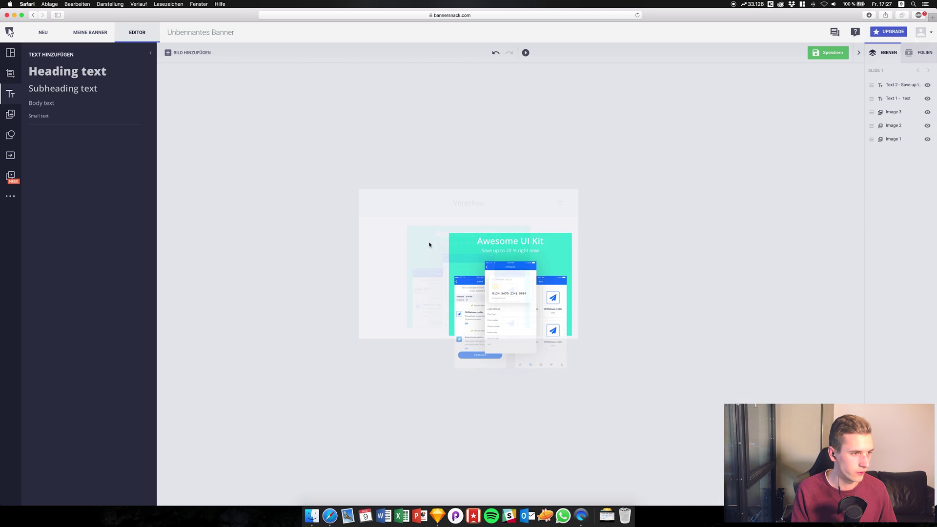
Give the "Awesome UI Kit" heading an Alpha transition for Raus
{"action": "left_click", "coordinate": [498, 241]}
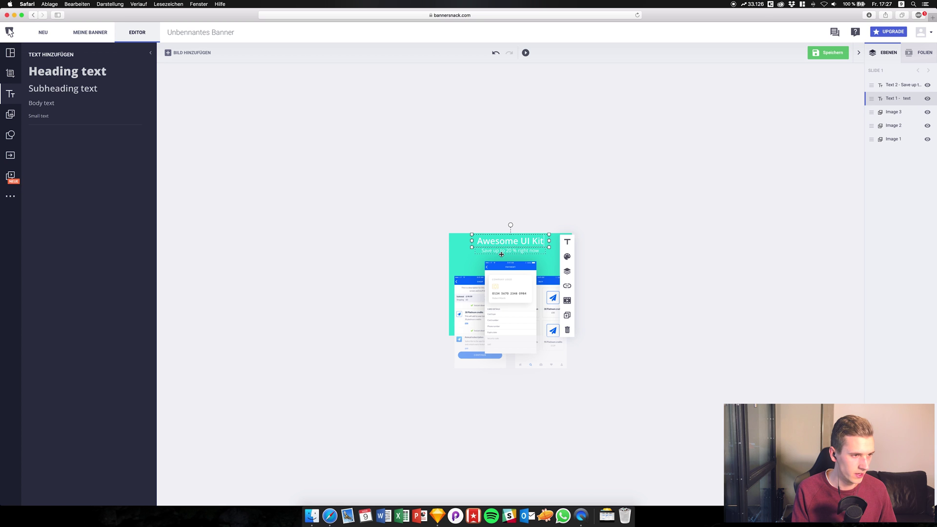
{"action": "left_click", "coordinate": [501, 254]}
{"action": "left_click", "coordinate": [541, 240]}
{"action": "left_click", "coordinate": [566, 301]}
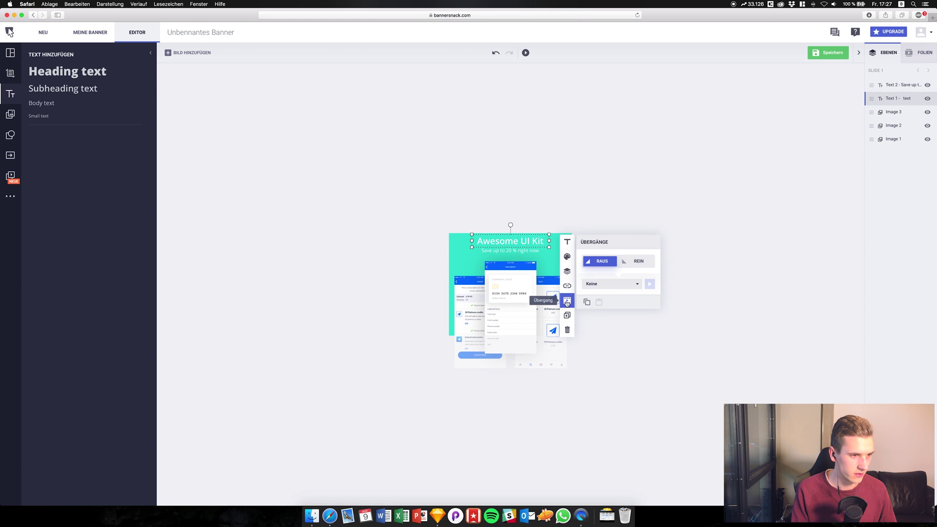
{"action": "left_click", "coordinate": [605, 284]}
{"action": "left_click", "coordinate": [597, 307]}
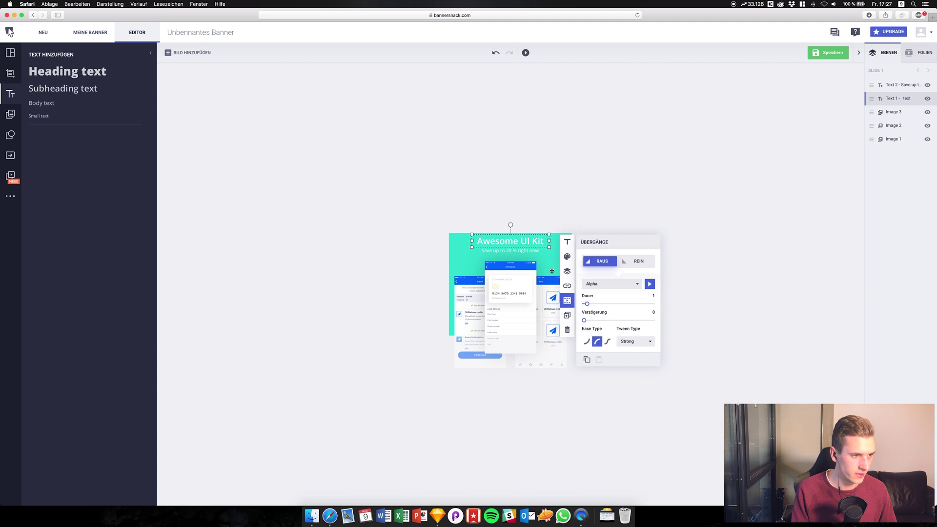
Give the "Save up to 20 % right now" text an Alpha transition for Raus
{"action": "left_click", "coordinate": [532, 252]}
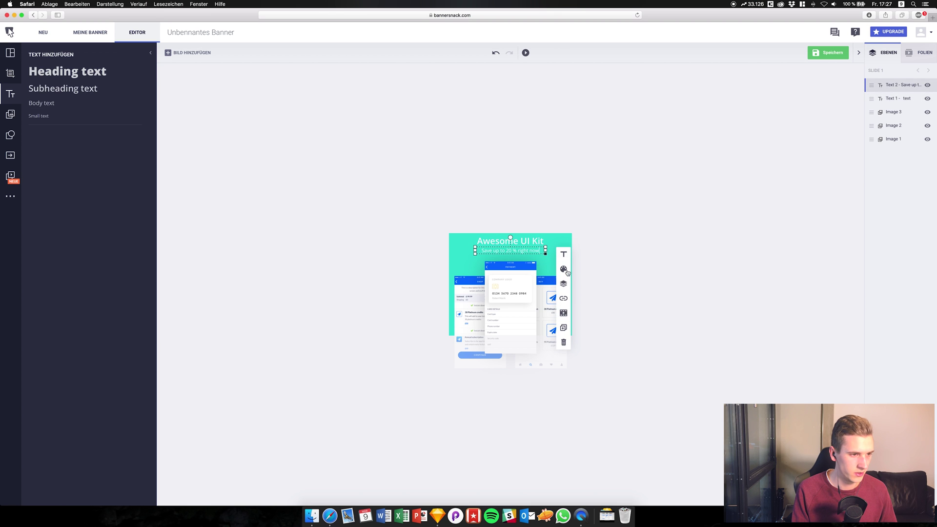
{"action": "left_click", "coordinate": [564, 313]}
{"action": "left_click", "coordinate": [606, 297]}
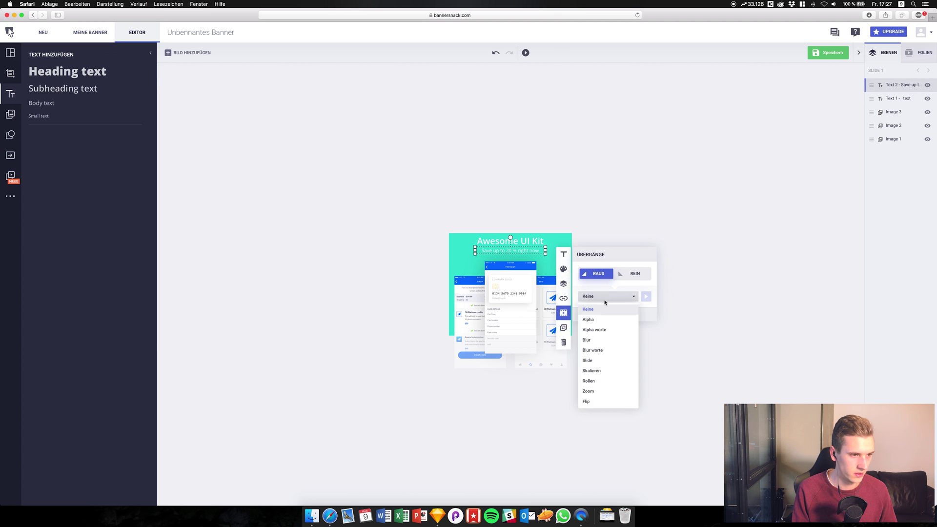
{"action": "left_click", "coordinate": [600, 322]}
{"action": "left_click", "coordinate": [438, 276]}
Set the delay of the middle screenshot's Raus transition to 0.4 and preview the banner's animation
{"action": "left_click", "coordinate": [503, 292]}
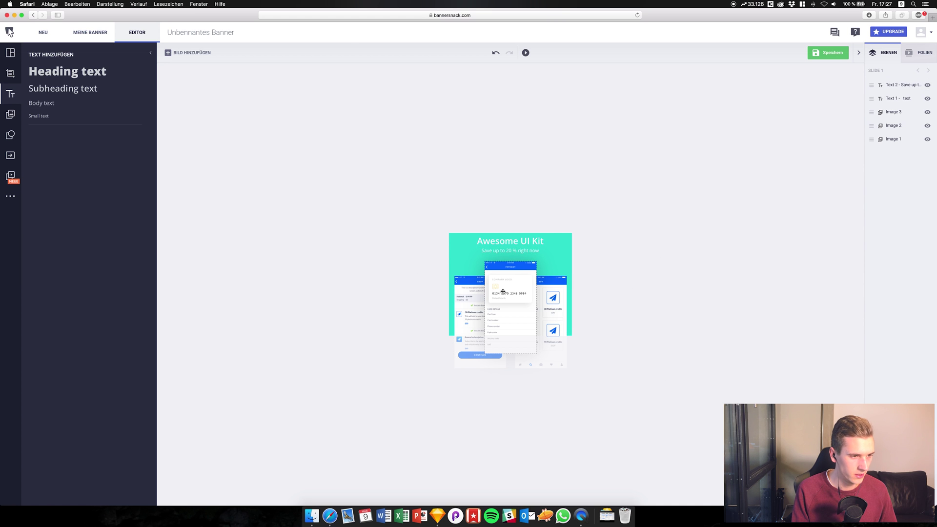
{"action": "left_click", "coordinate": [554, 327]}
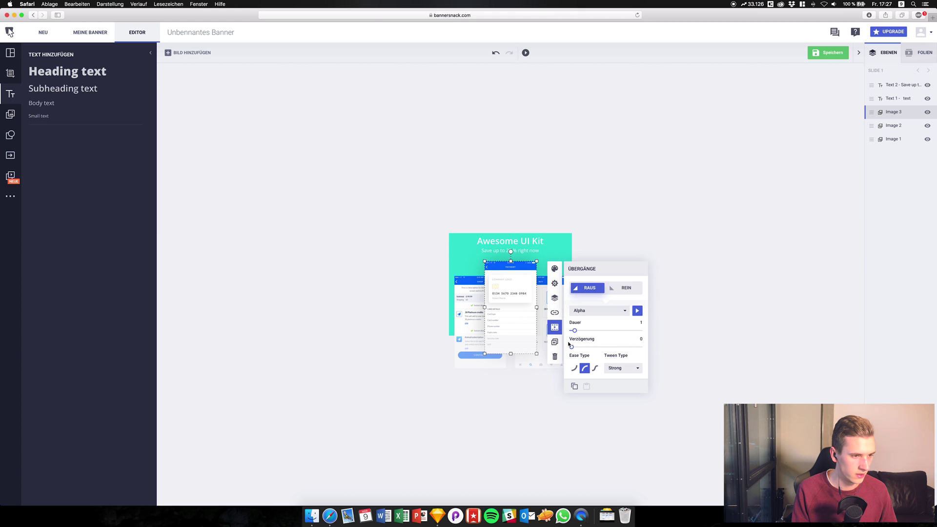
{"action": "left_click_drag", "start_coordinate": [571, 347], "coordinate": [573, 347]}
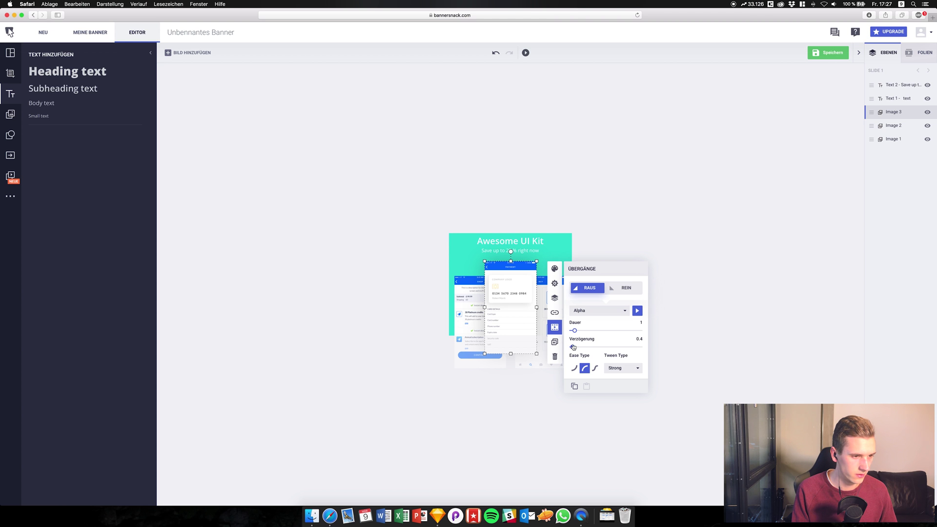
{"action": "left_click", "coordinate": [561, 135]}
{"action": "left_click", "coordinate": [529, 56]}
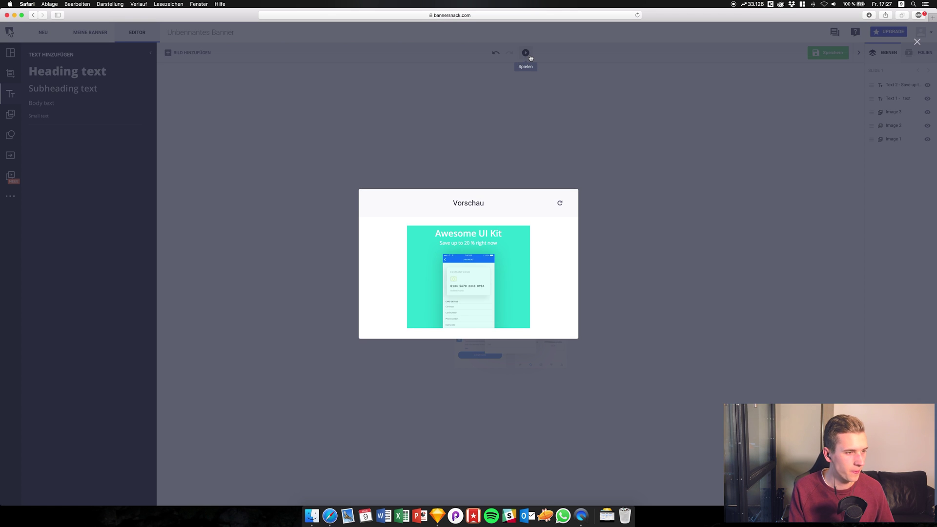
{"action": "left_click", "coordinate": [578, 169]}
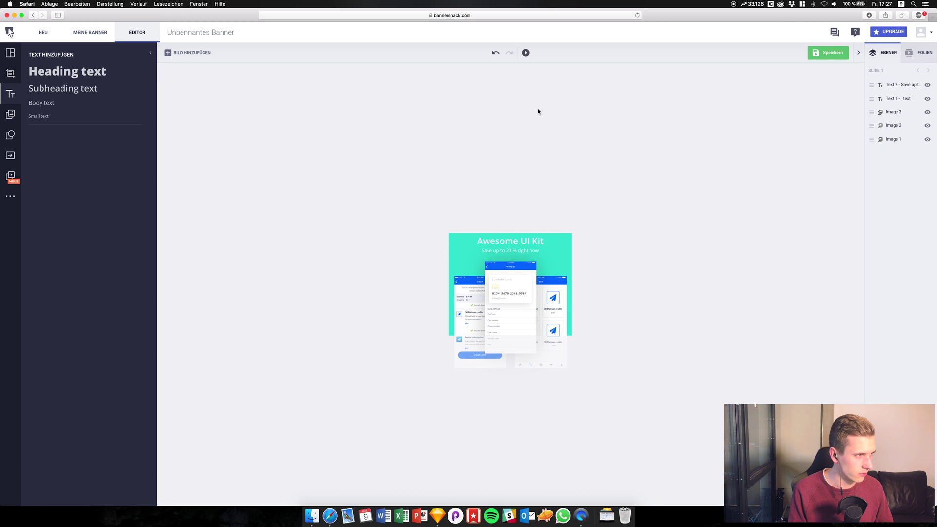
Duplicate the banner slide three times to make four identical slides
{"action": "left_click", "coordinate": [919, 52]}
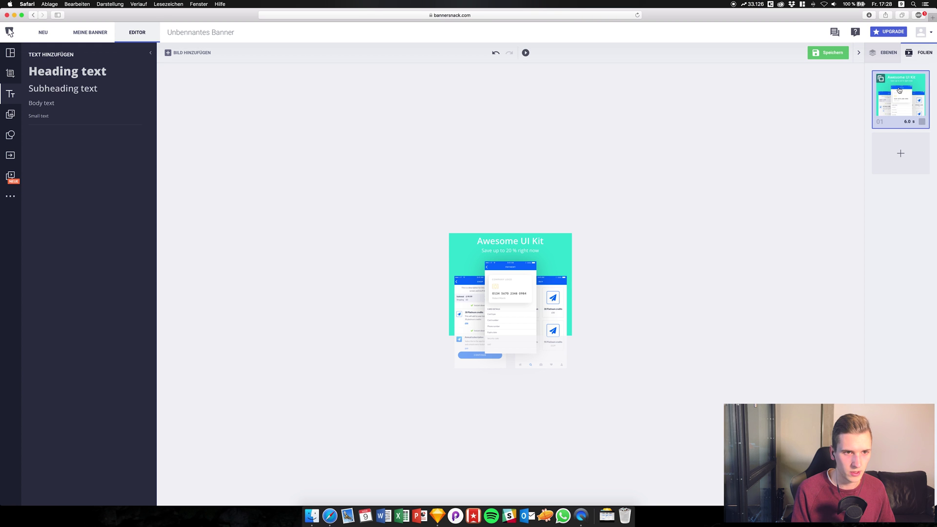
{"action": "left_click", "coordinate": [880, 78]}
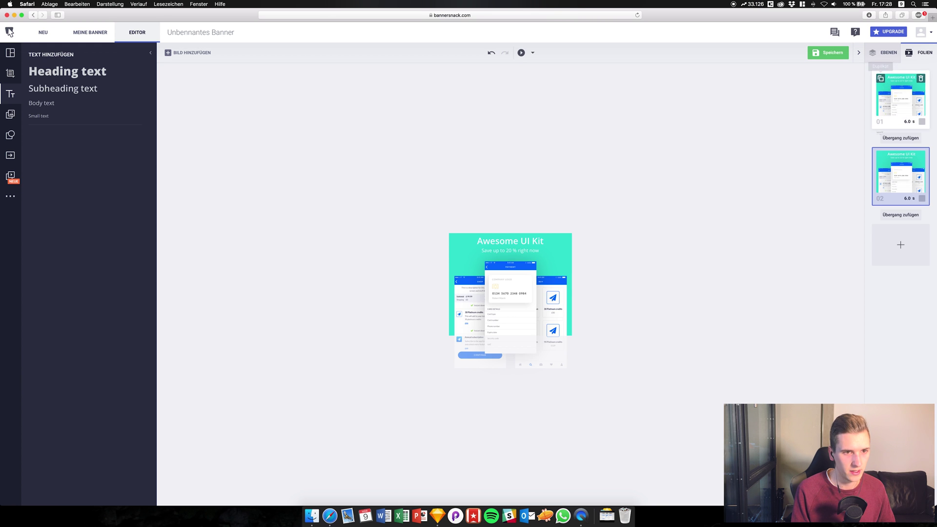
{"action": "left_click", "coordinate": [881, 156]}
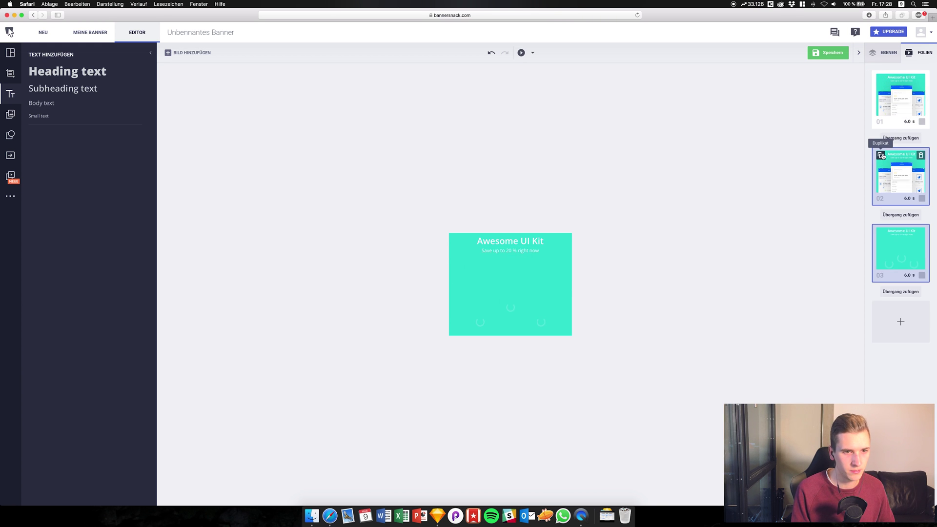
{"action": "left_click", "coordinate": [879, 233]}
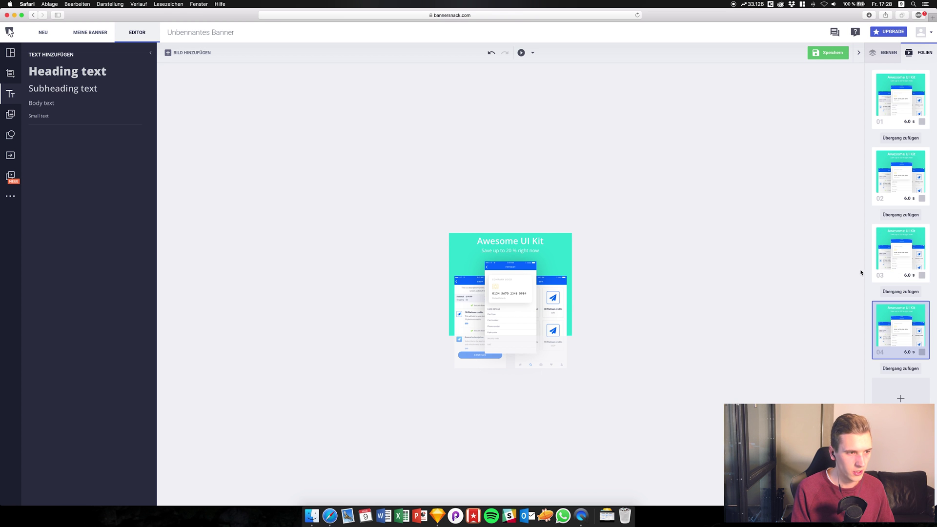
Delete the offer text and the heading from the second slide
{"action": "left_click", "coordinate": [893, 167]}
{"action": "left_click", "coordinate": [495, 242]}
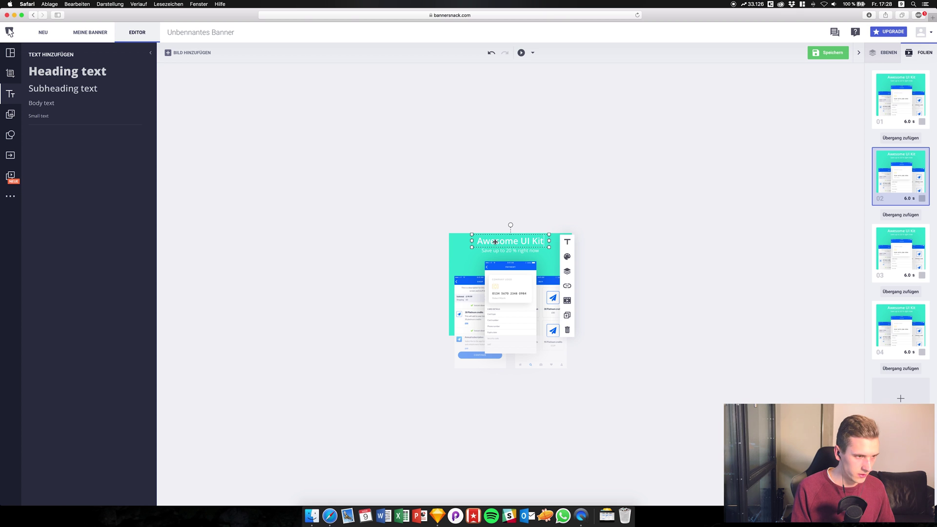
{"action": "left_click", "coordinate": [496, 243]}
{"action": "left_click", "coordinate": [496, 252]}
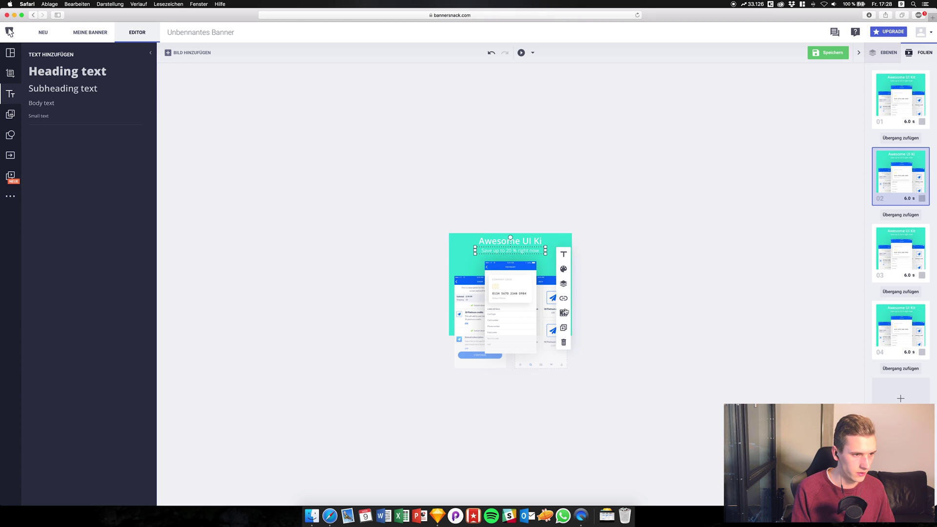
{"action": "left_click", "coordinate": [563, 343]}
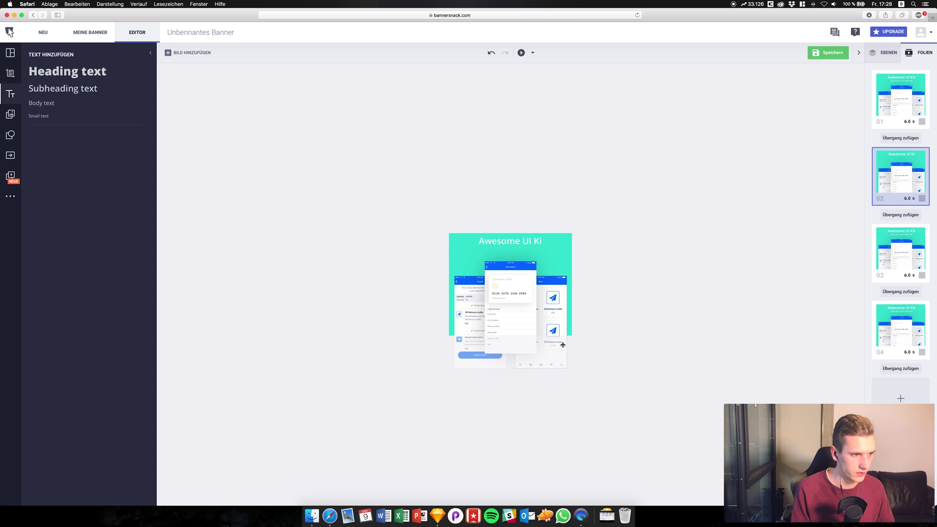
{"action": "left_click", "coordinate": [512, 240]}
{"action": "left_click", "coordinate": [567, 329]}
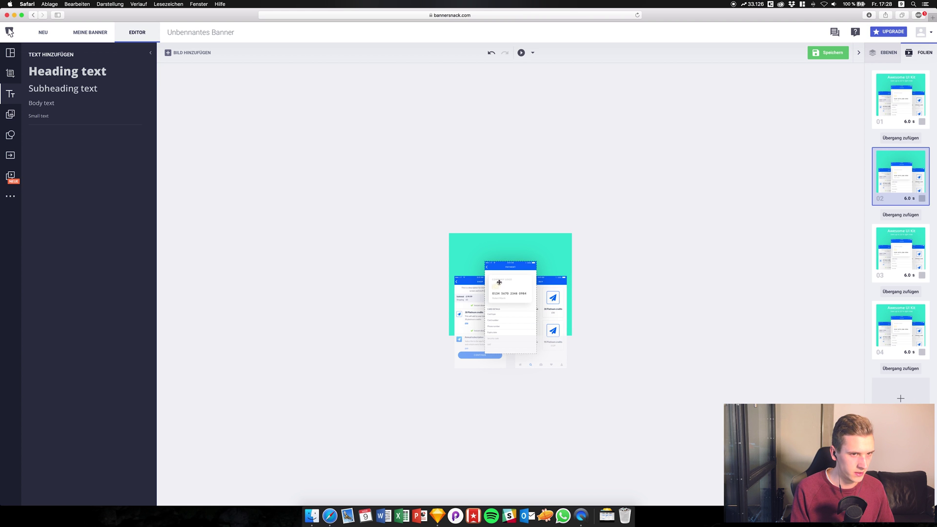
Delete the two side screenshots from the second slide and move the remaining middle one up to about Y 14 so it fits the banner
{"action": "left_click", "coordinate": [477, 297]}
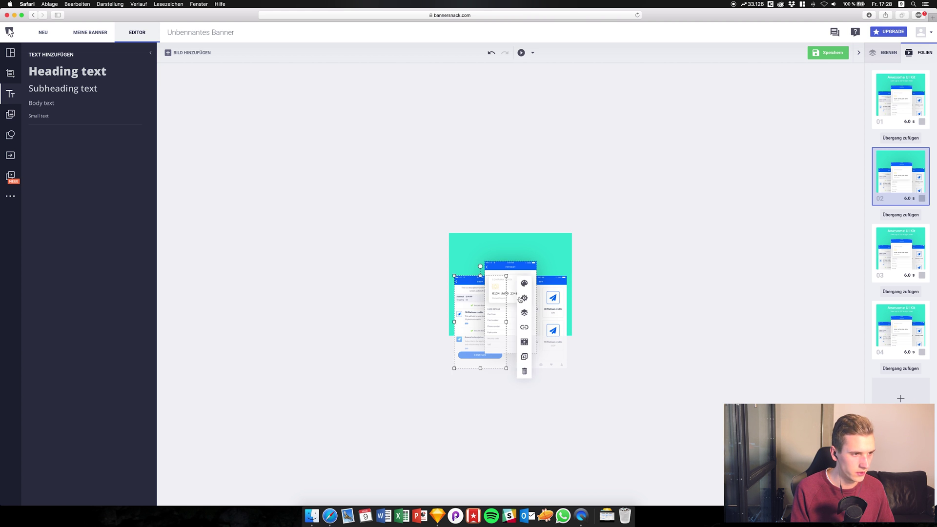
{"action": "key", "text": "Delete"}
{"action": "left_click", "coordinate": [544, 291]}
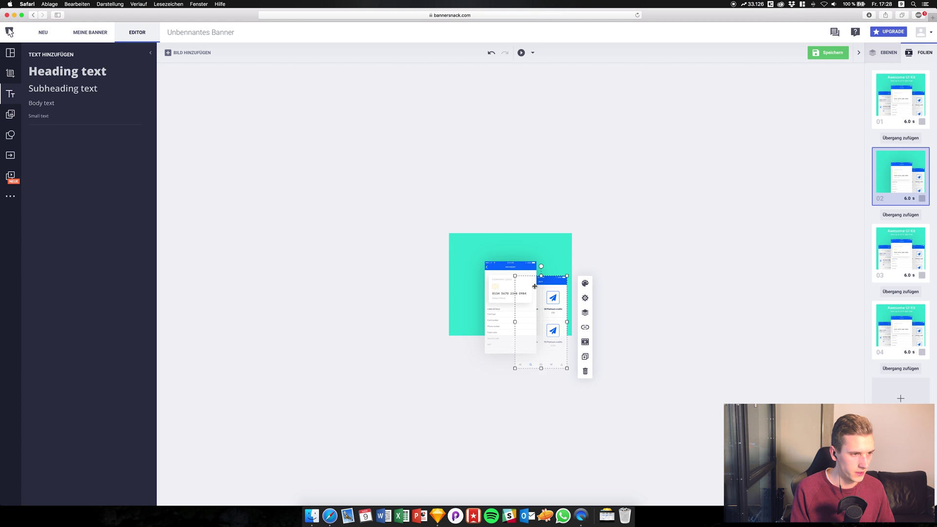
{"action": "key", "text": "Delete"}
{"action": "left_click_drag", "start_coordinate": [517, 276], "coordinate": [517, 253]}
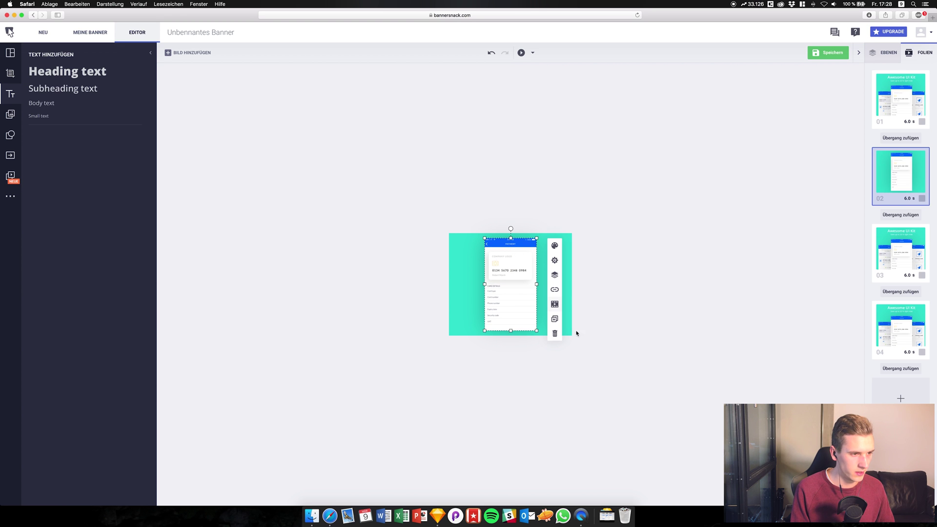
Turn off the Schattenwurf drop shadow on the second slide's screenshot
{"action": "left_click", "coordinate": [554, 275]}
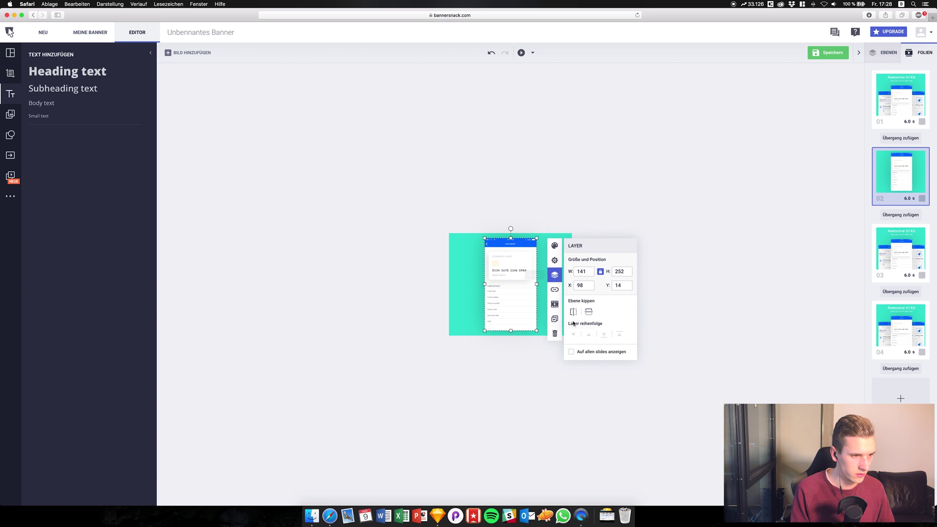
{"action": "left_click", "coordinate": [554, 260]}
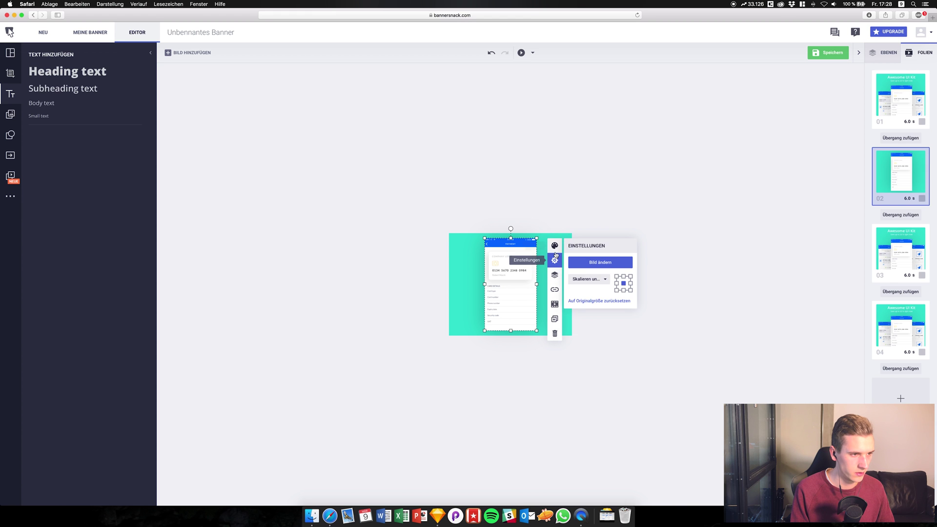
{"action": "left_click", "coordinate": [554, 246]}
{"action": "left_click", "coordinate": [571, 334]}
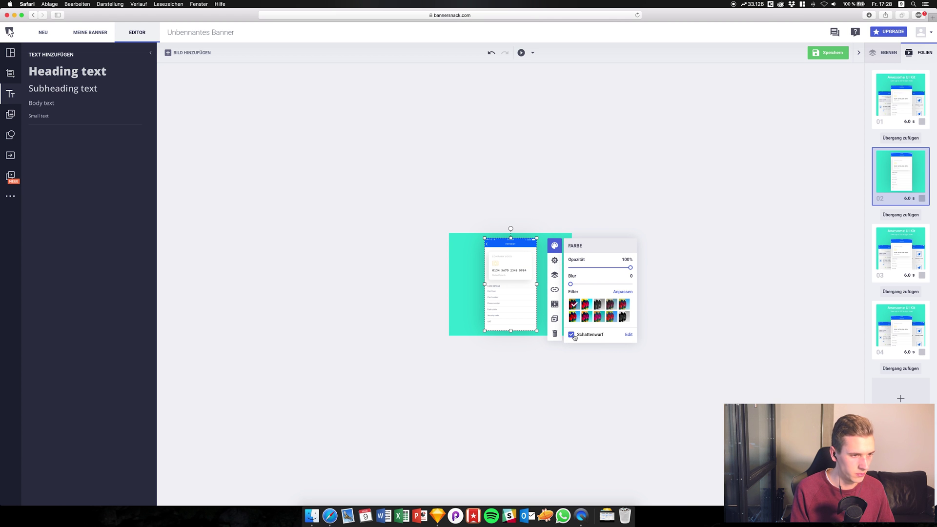
{"action": "left_click", "coordinate": [688, 266]}
Delete the "Awesome UI Kit" heading and the offer text from the third slide
{"action": "left_click", "coordinate": [898, 270]}
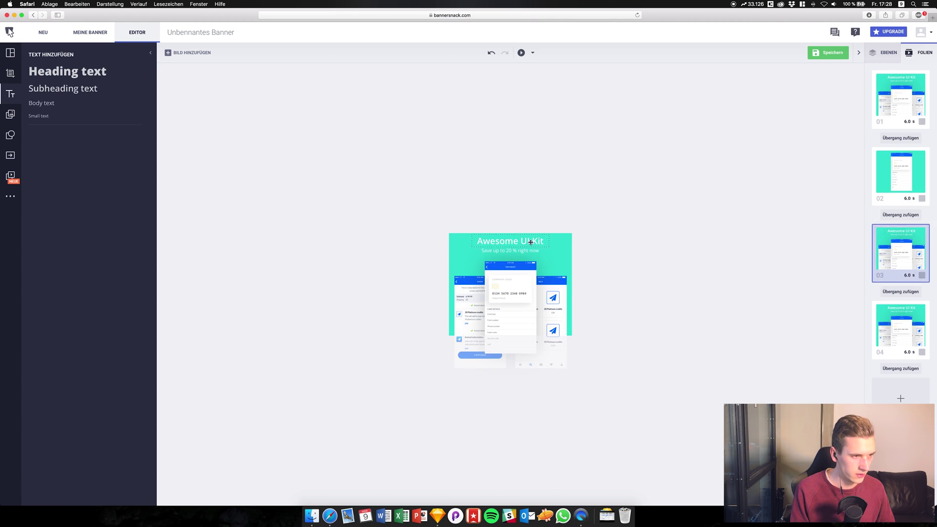
{"action": "left_click", "coordinate": [504, 241]}
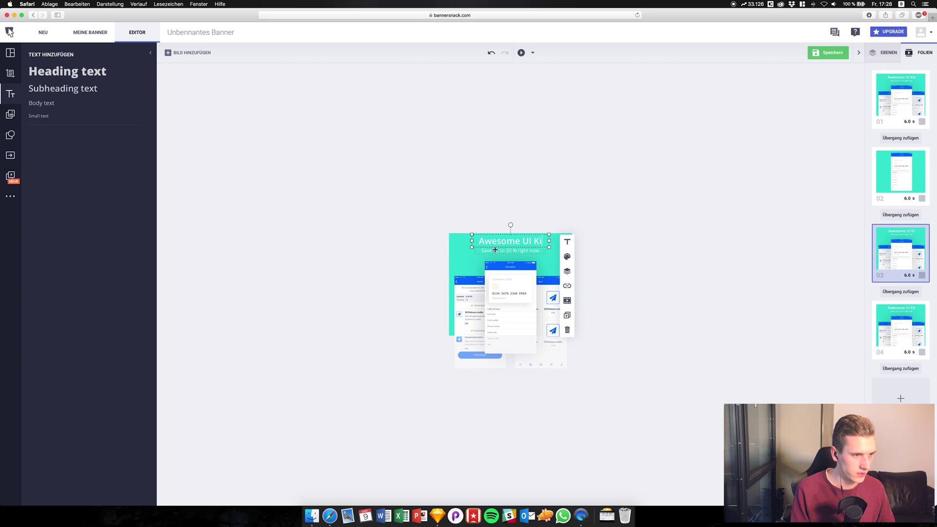
{"action": "left_click", "coordinate": [567, 329]}
{"action": "left_click", "coordinate": [512, 251]}
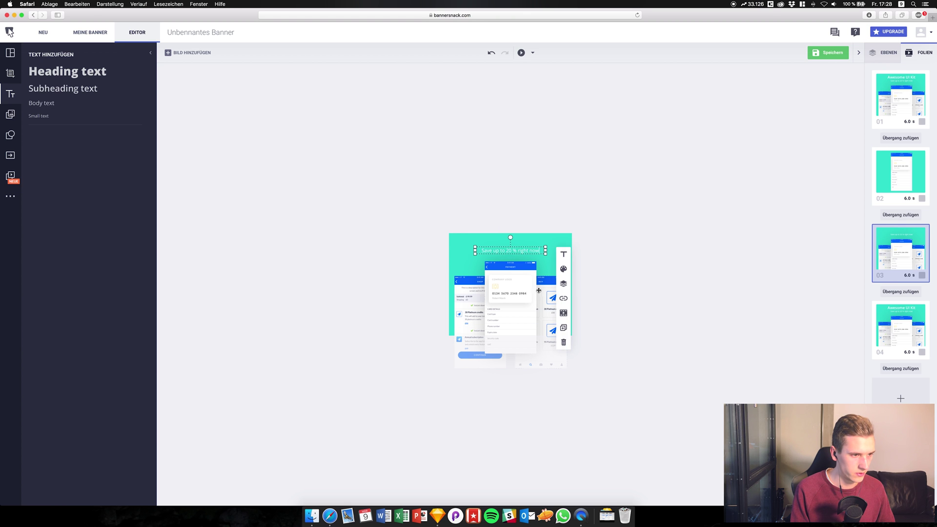
{"action": "left_click", "coordinate": [563, 342]}
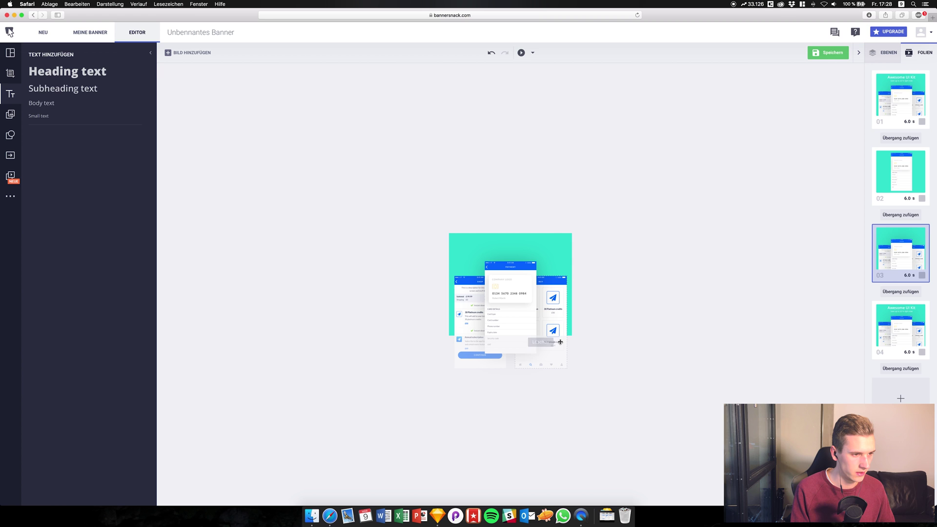
Remove the middle and right-hand screenshots from the third slide and move the left-hand one to the centre of the banner
{"action": "left_click", "coordinate": [526, 331]}
{"action": "left_click", "coordinate": [555, 356]}
{"action": "left_click", "coordinate": [562, 338]}
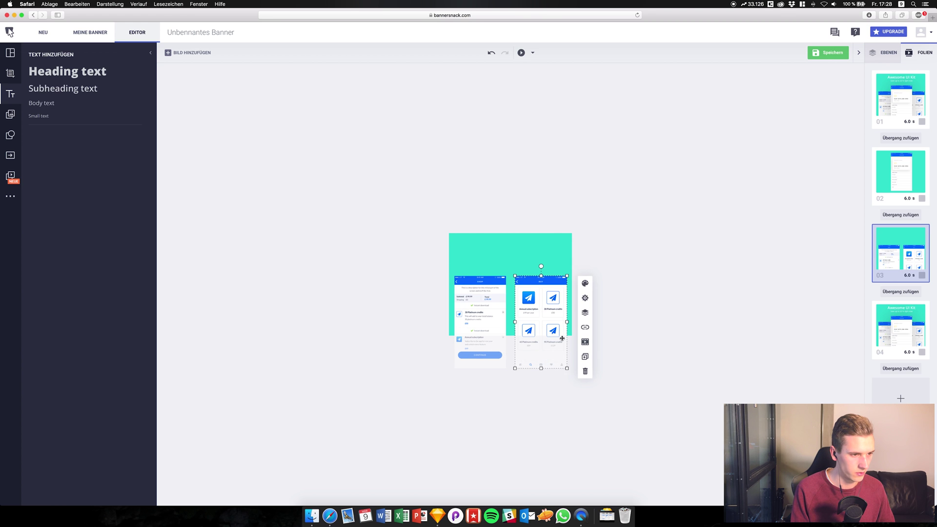
{"action": "left_click", "coordinate": [585, 371]}
{"action": "left_click_drag", "start_coordinate": [491, 328], "coordinate": [524, 289]}
Delete the "Awesome UI Kit" heading and the offer text from the fourth slide
{"action": "left_click", "coordinate": [900, 326]}
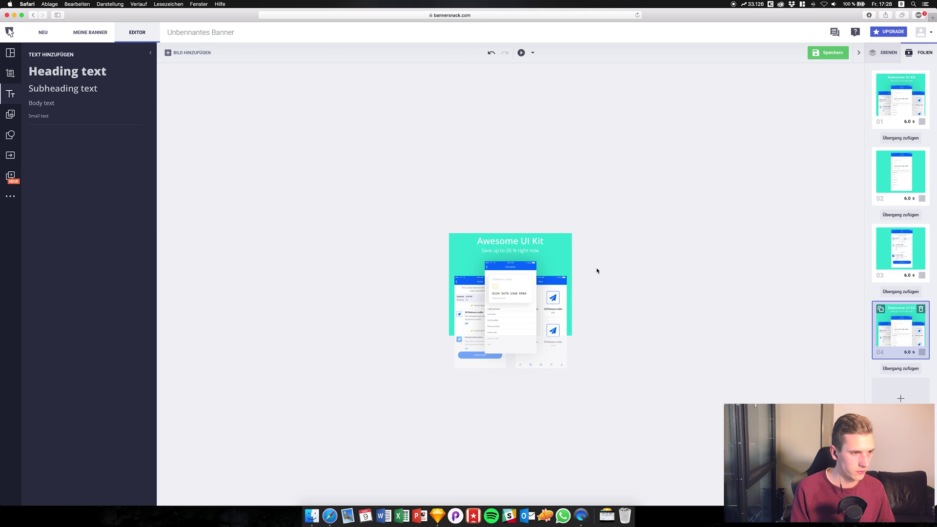
{"action": "left_click", "coordinate": [513, 245]}
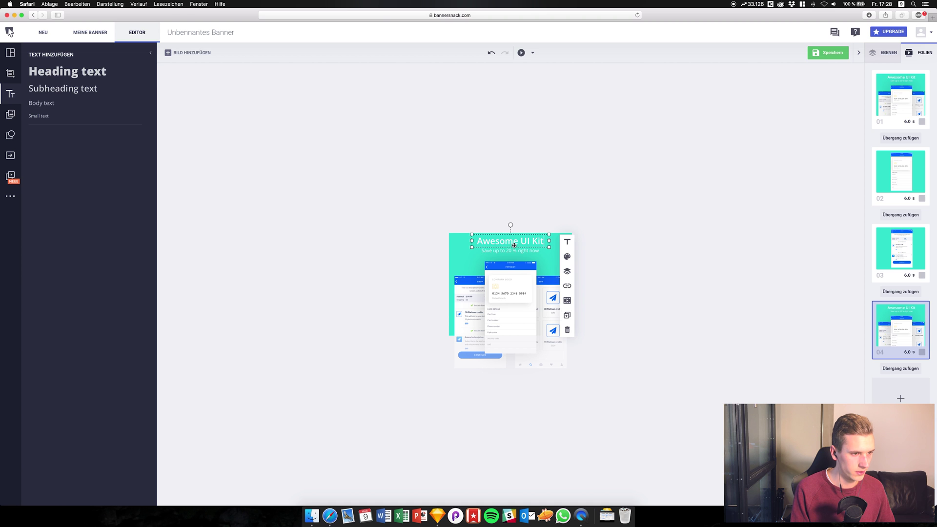
{"action": "left_click", "coordinate": [567, 330]}
{"action": "left_click", "coordinate": [521, 252]}
{"action": "left_click", "coordinate": [563, 342]}
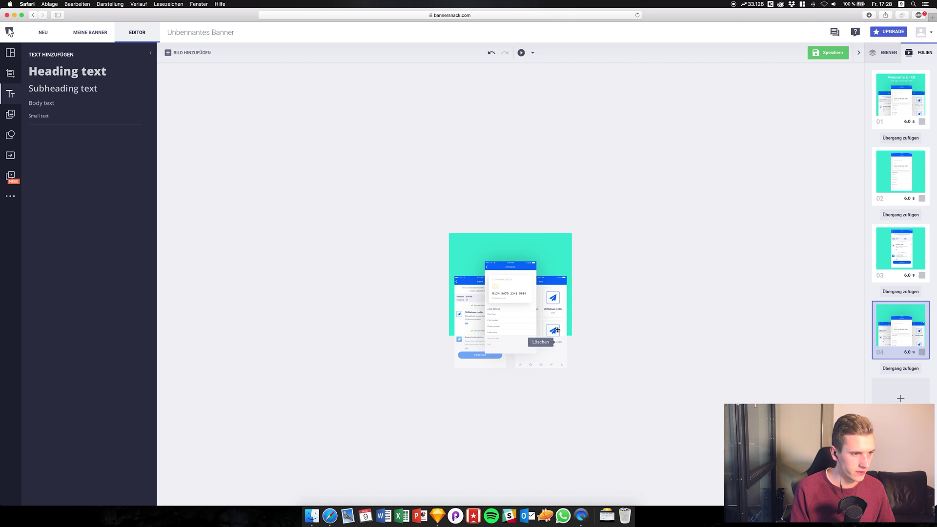
Remove the middle and left-hand screenshots from the fourth slide and centre the remaining right-hand one on the banner
{"action": "left_click", "coordinate": [502, 296]}
{"action": "key", "text": "BackSpace"}
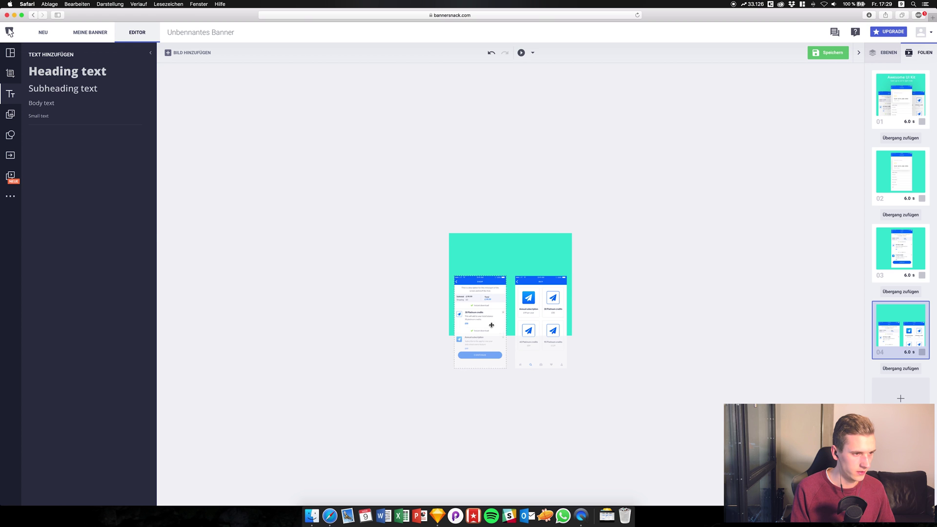
{"action": "key", "text": "BackSpace"}
{"action": "left_click_drag", "start_coordinate": [534, 309], "coordinate": [510, 270]}
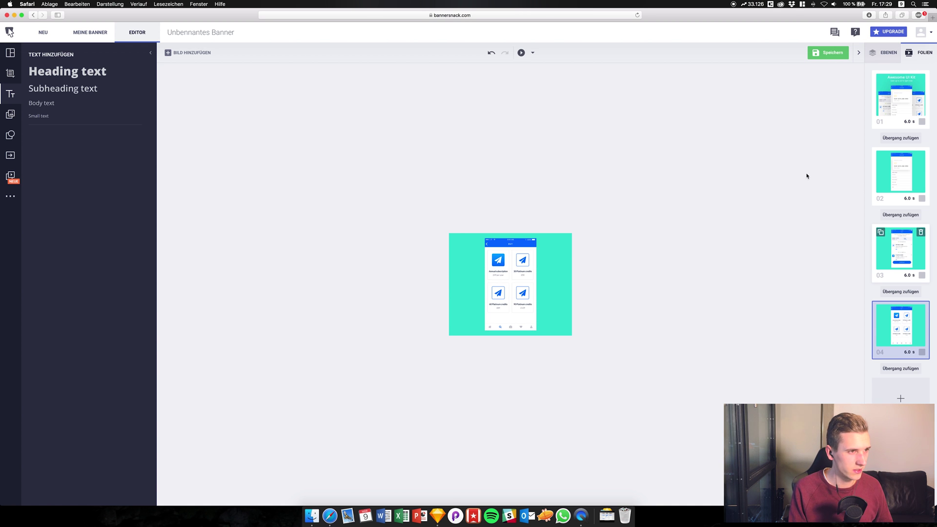
Preview the four-slide banner animation, replay it from the start, and close the preview
{"action": "left_click", "coordinate": [521, 53]}
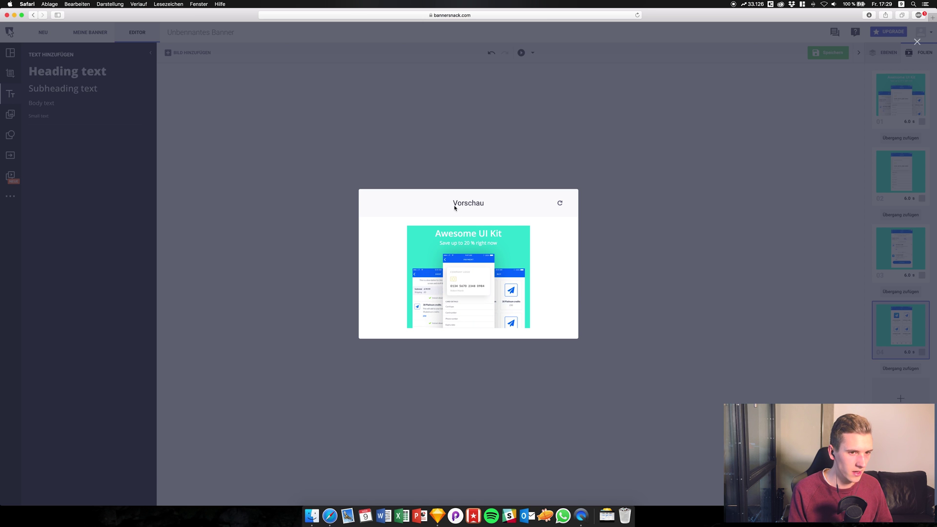
{"action": "left_click", "coordinate": [560, 207]}
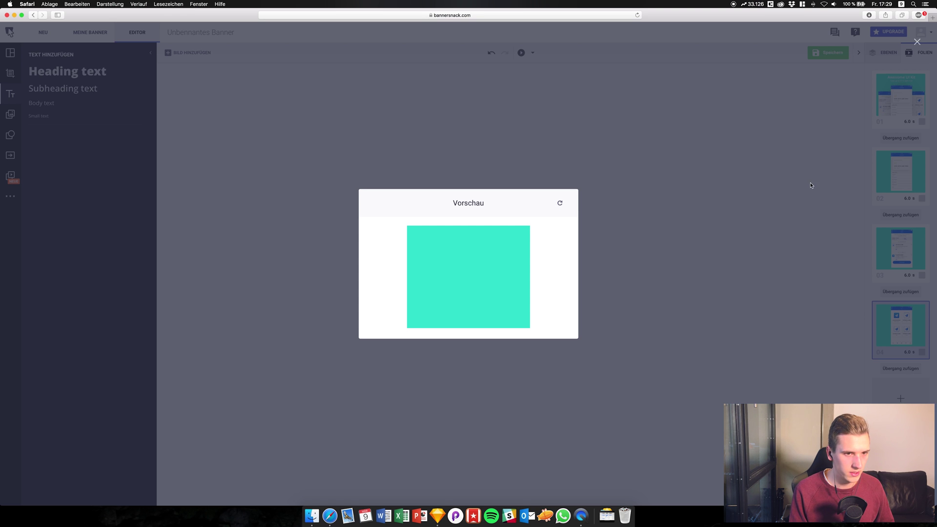
{"action": "left_click", "coordinate": [600, 149]}
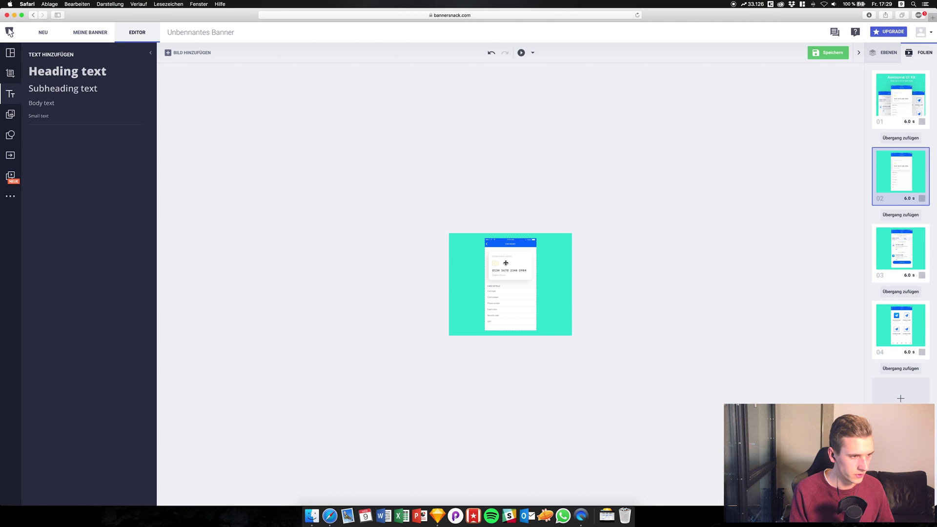
{"action": "left_click", "coordinate": [506, 274]}
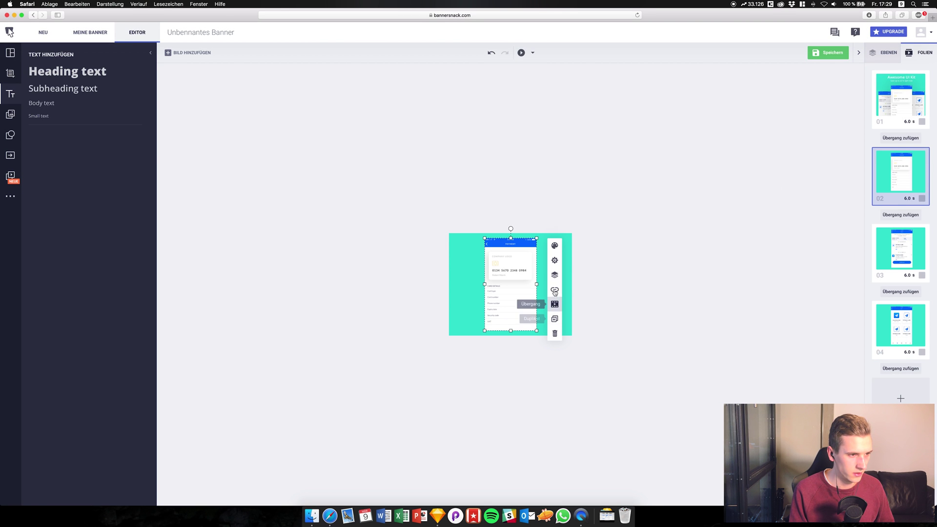
{"action": "left_click", "coordinate": [555, 264]}
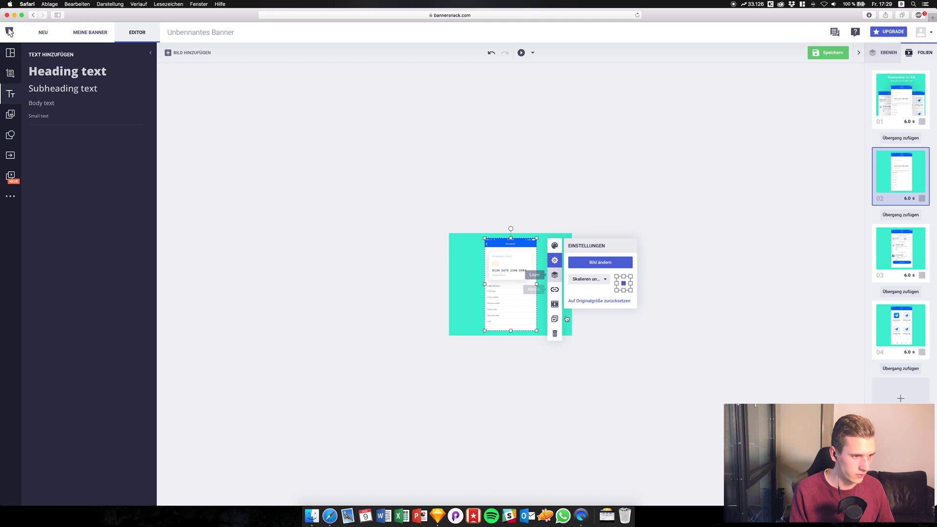
{"action": "left_click", "coordinate": [554, 304]}
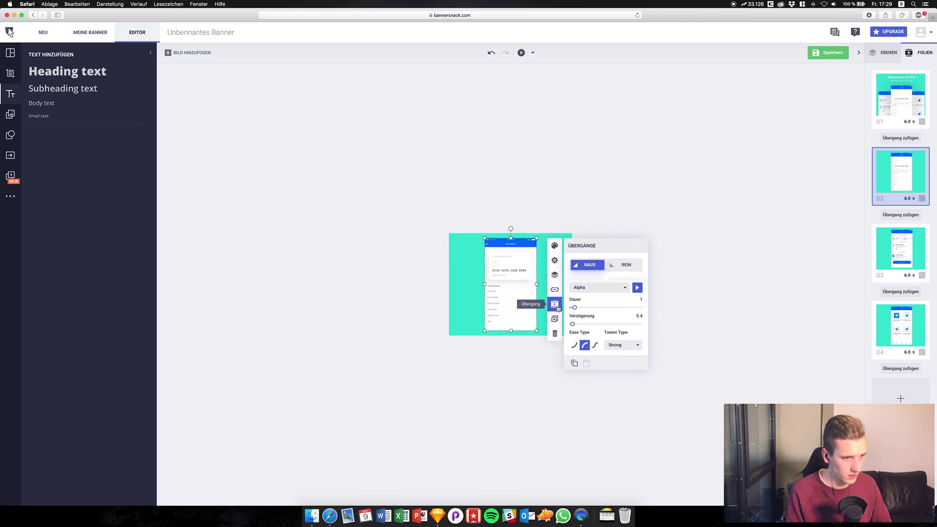
{"action": "left_click", "coordinate": [584, 291]}
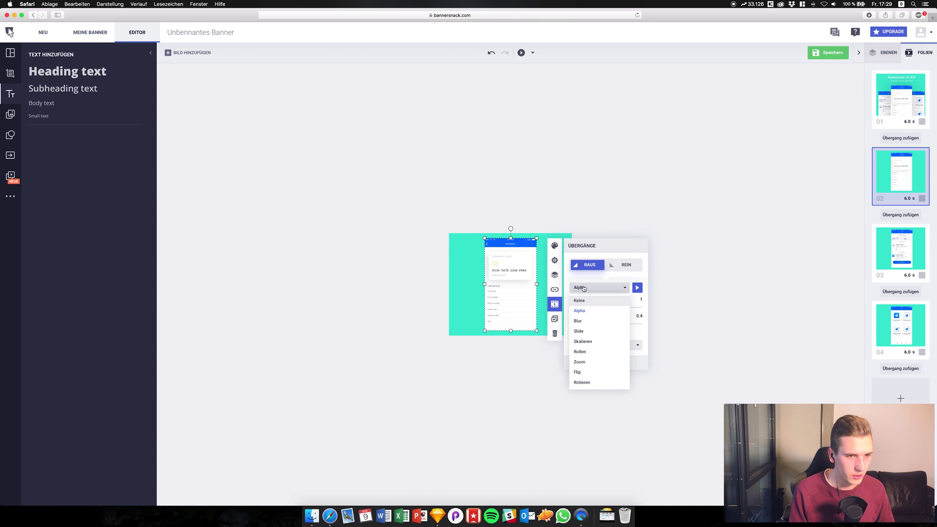
{"action": "left_click", "coordinate": [761, 131]}
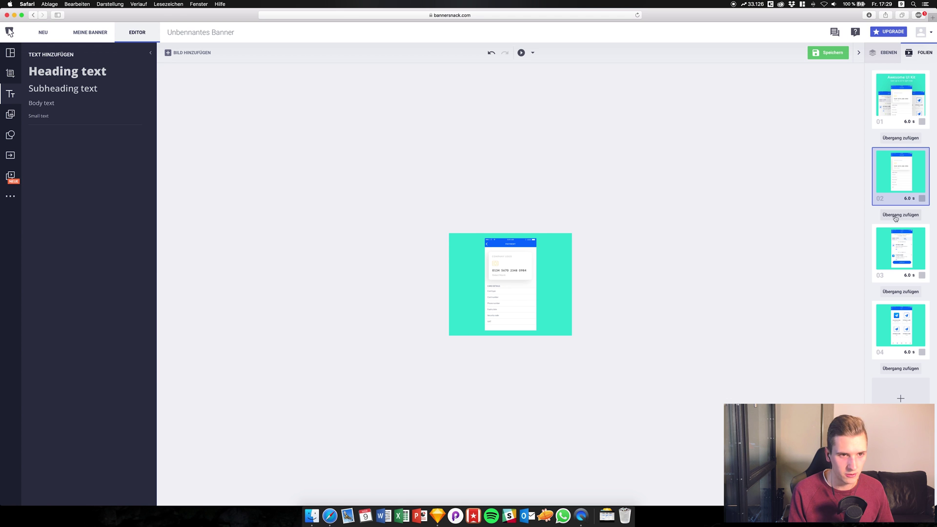
{"action": "mouse_move", "coordinate": [900, 163]}
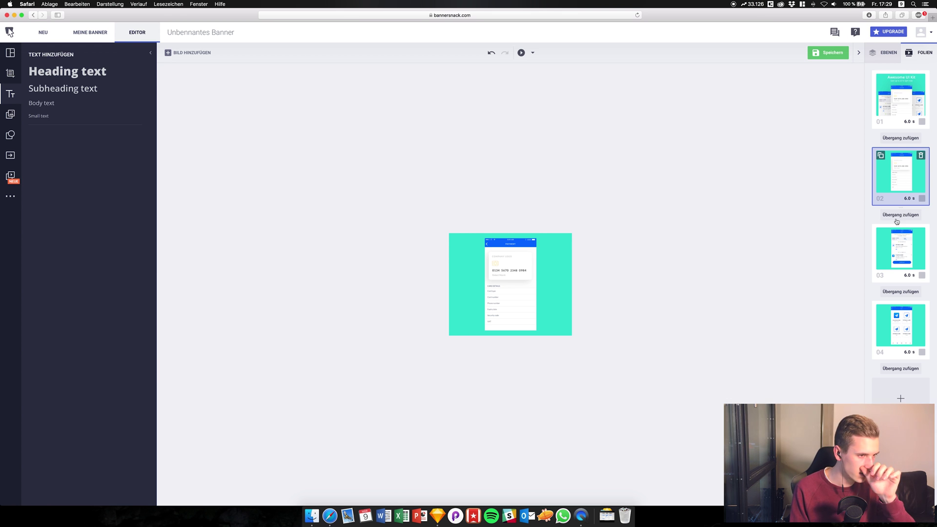
{"action": "mouse_move", "coordinate": [896, 241]}
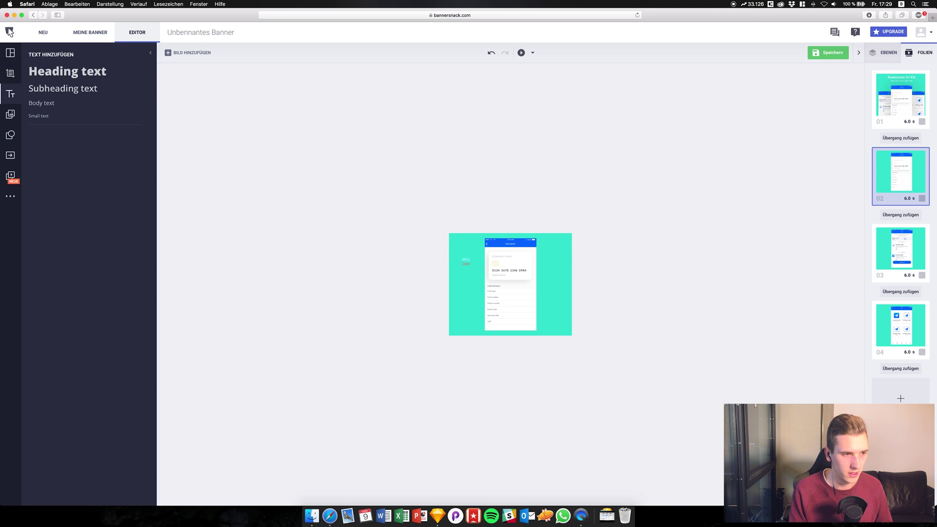
Set the Raus transition of the second slide's screenshot to Keine
{"action": "left_click", "coordinate": [525, 266]}
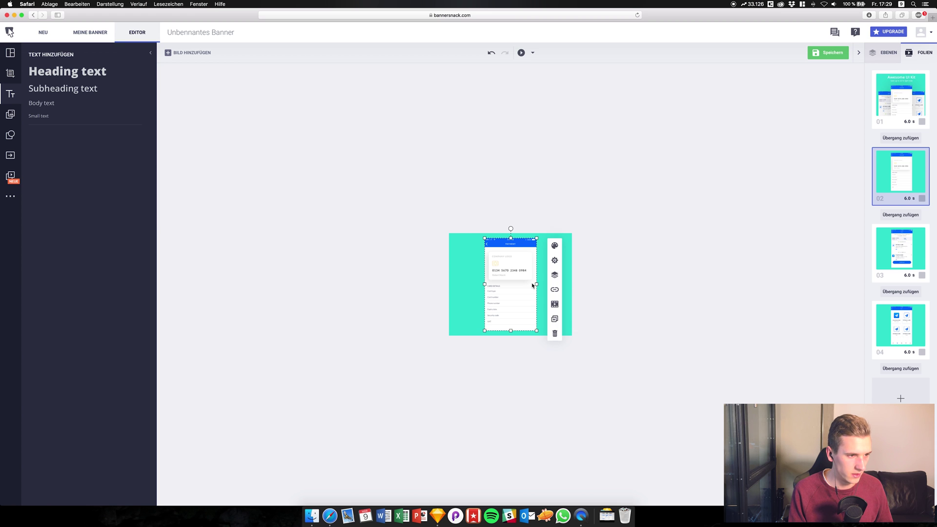
{"action": "left_click", "coordinate": [555, 304]}
{"action": "left_click", "coordinate": [584, 289]}
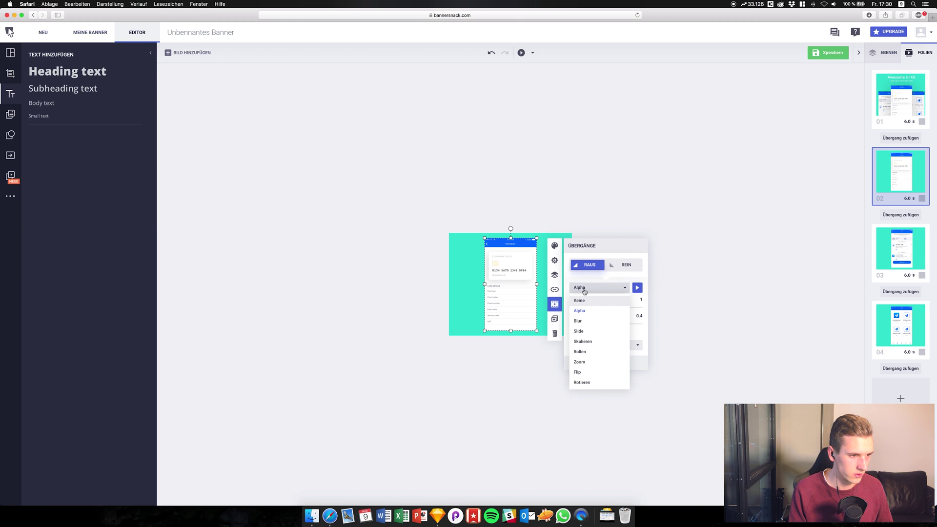
{"action": "left_click", "coordinate": [582, 295]}
{"action": "left_click", "coordinate": [582, 288]}
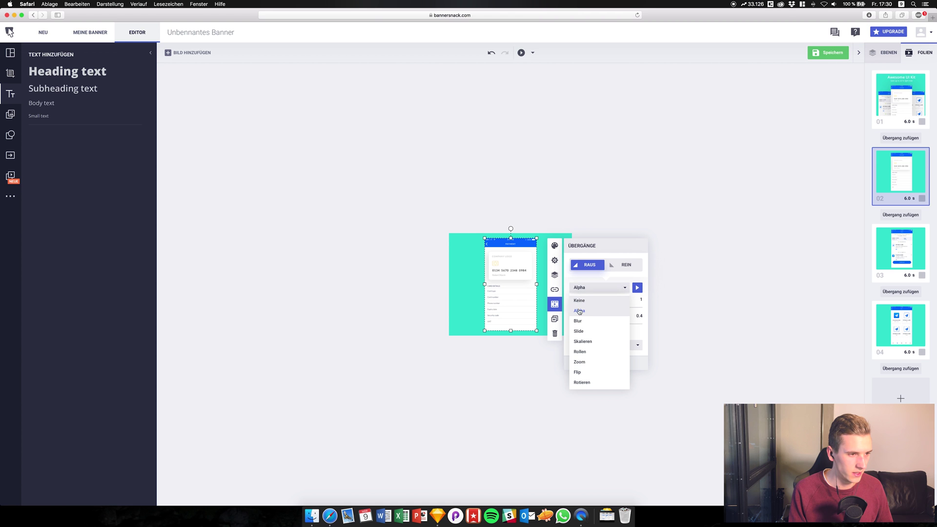
{"action": "left_click", "coordinate": [582, 305]}
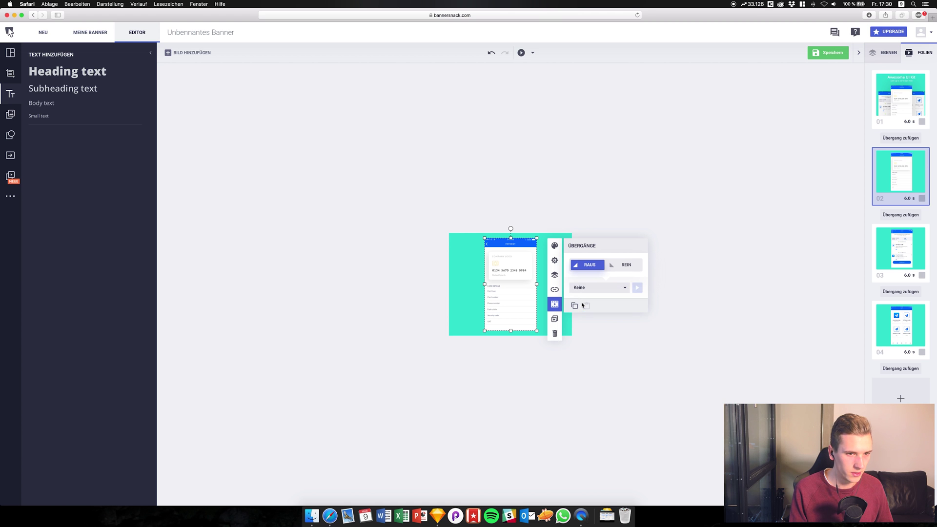
{"action": "left_click", "coordinate": [747, 253]}
Set the Raus transition of the third slide's screenshot to Keine
{"action": "left_click", "coordinate": [901, 249]}
{"action": "left_click", "coordinate": [511, 293]}
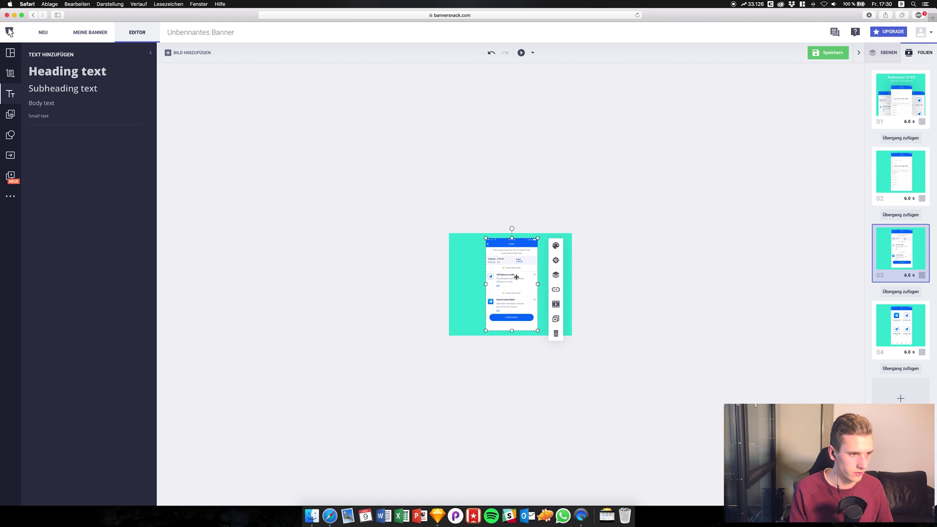
{"action": "left_click", "coordinate": [556, 304]}
{"action": "left_click", "coordinate": [580, 292]}
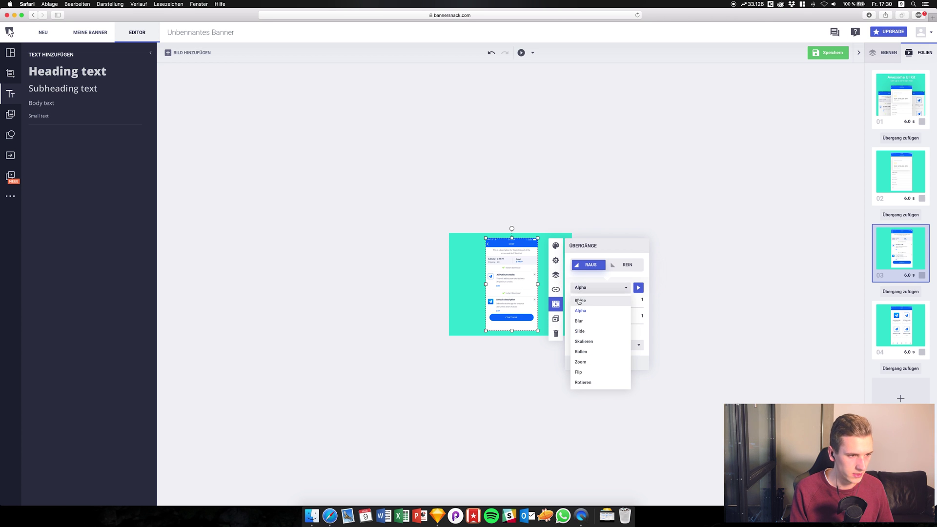
{"action": "left_click", "coordinate": [578, 302]}
{"action": "left_click", "coordinate": [626, 320]}
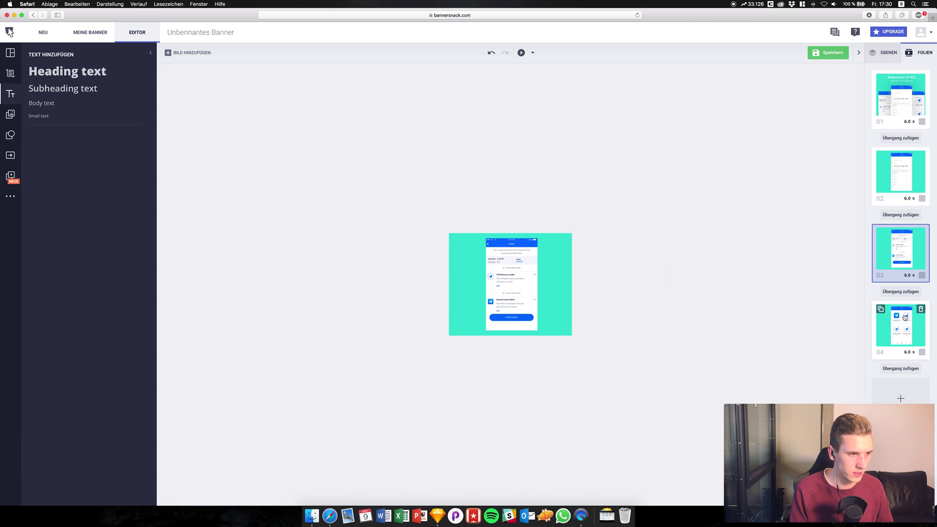
Set the Raus transition of the fourth slide's screenshot to Keine
{"action": "left_click", "coordinate": [900, 326]}
{"action": "left_click", "coordinate": [513, 255]}
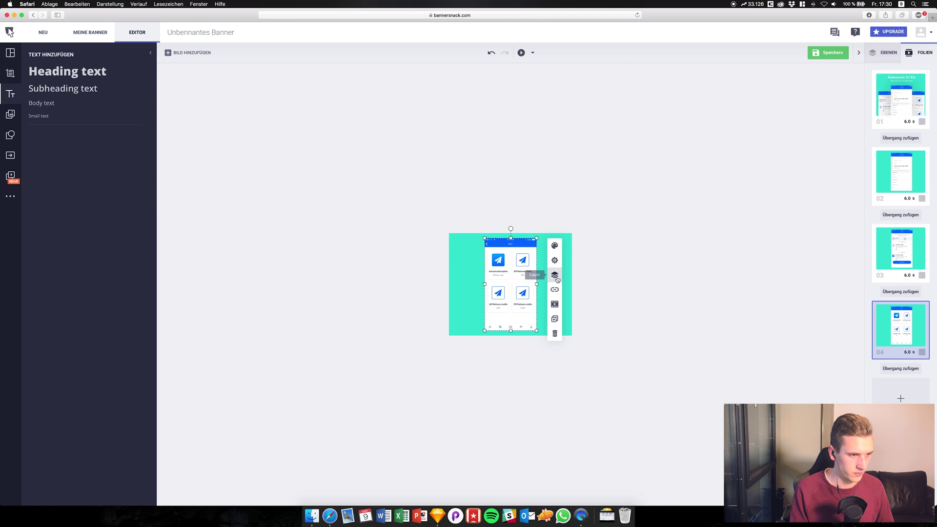
{"action": "left_click", "coordinate": [555, 304]}
{"action": "left_click", "coordinate": [578, 292]}
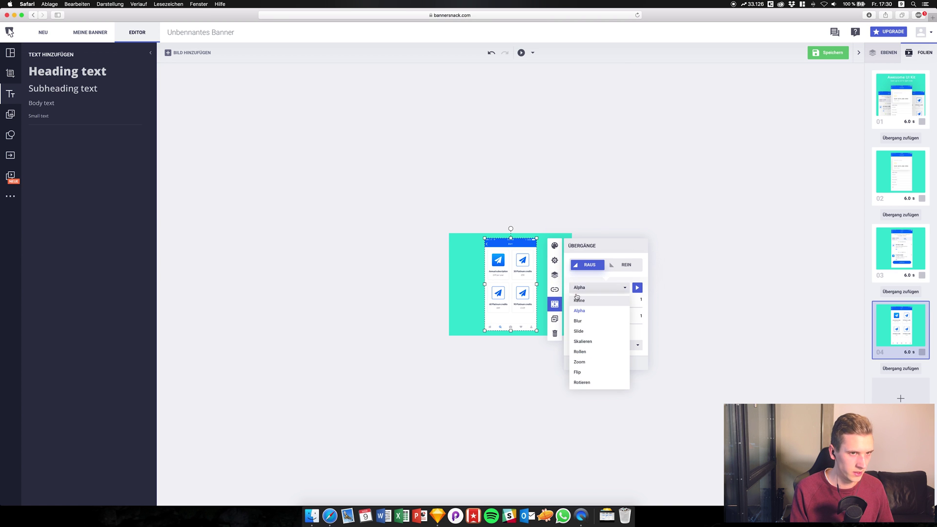
{"action": "left_click", "coordinate": [579, 302]}
{"action": "left_click", "coordinate": [613, 201]}
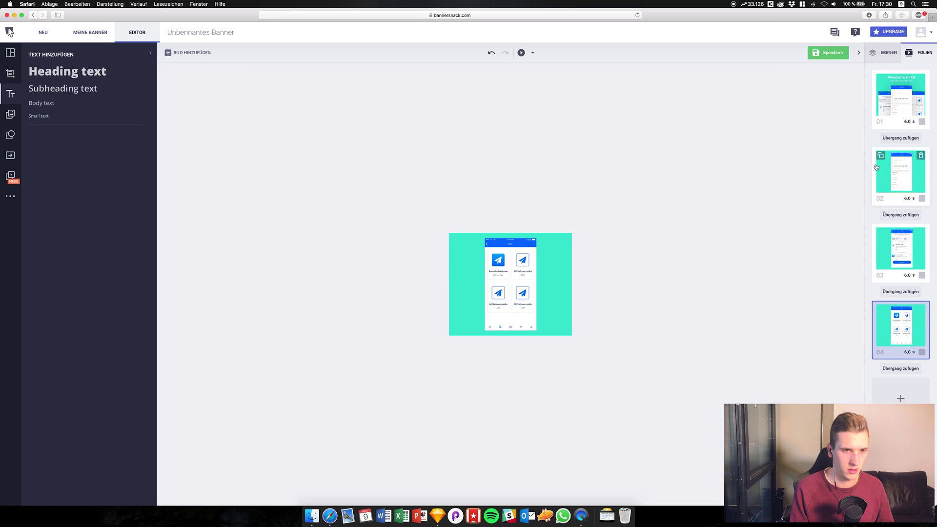
Add a Slide transition between the first and second slides with Bounce easing and the direction Von unten nach oben
{"action": "left_click", "coordinate": [894, 138]}
{"action": "left_click", "coordinate": [793, 159]}
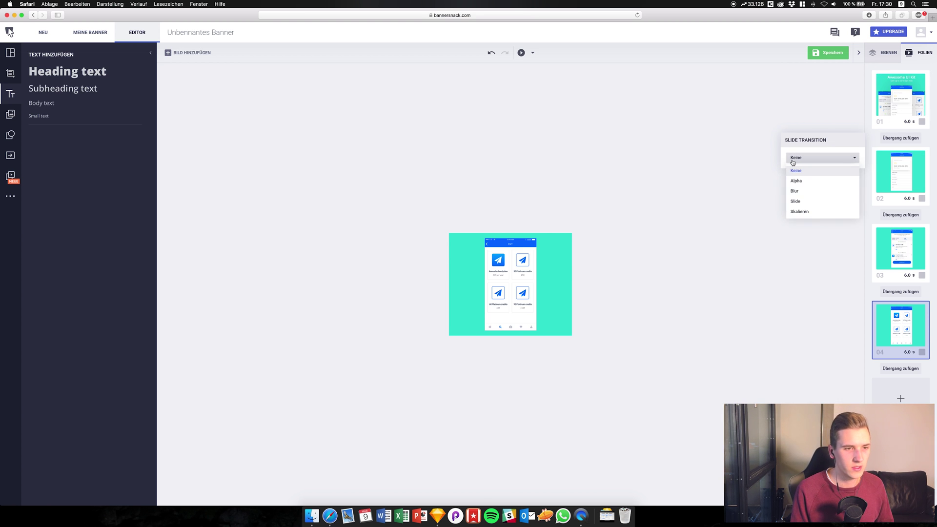
{"action": "left_click", "coordinate": [797, 202]}
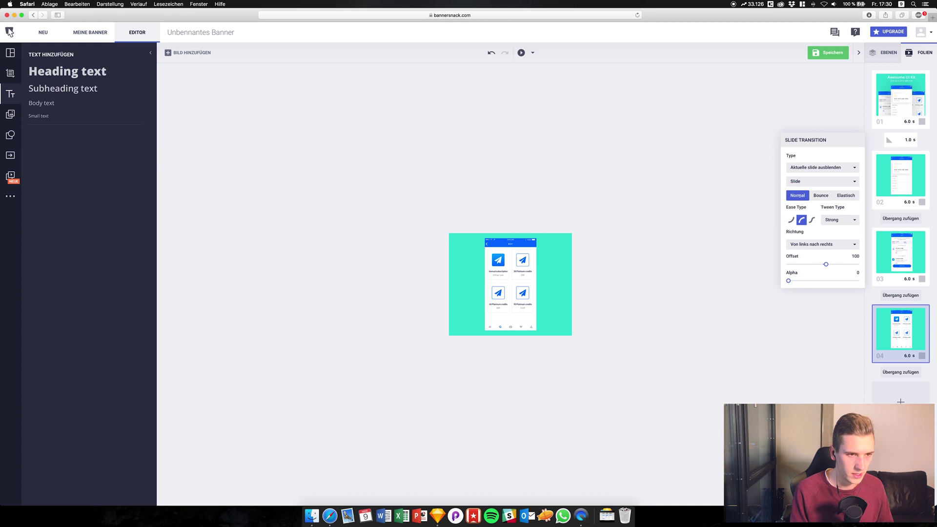
{"action": "left_click", "coordinate": [824, 198]}
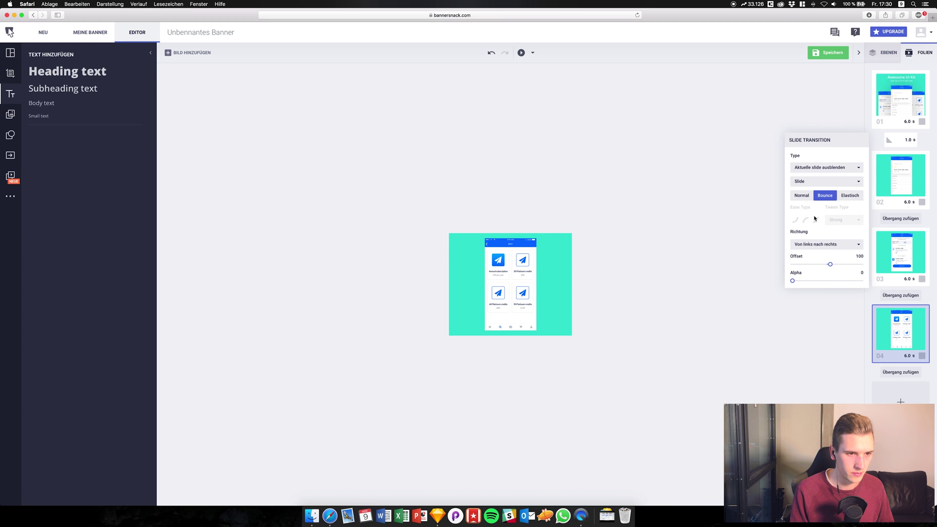
{"action": "left_click", "coordinate": [823, 244]}
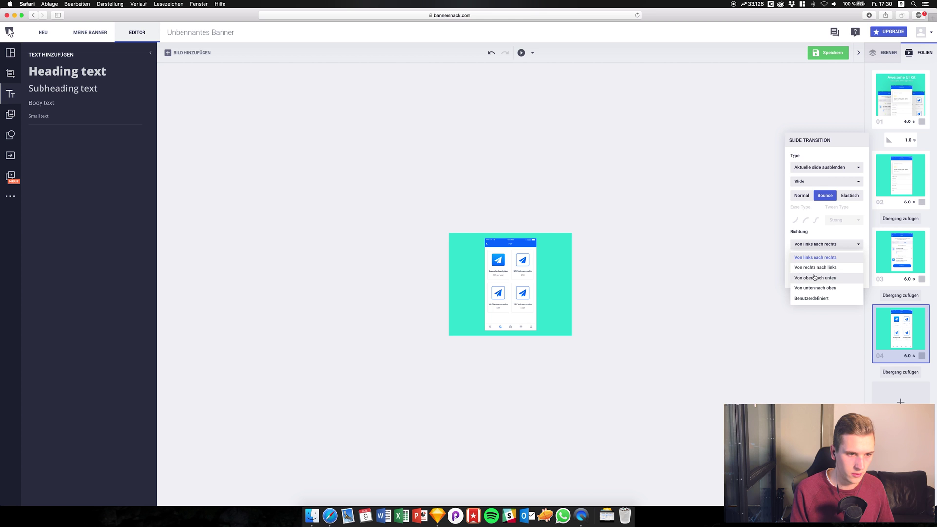
{"action": "left_click", "coordinate": [810, 288]}
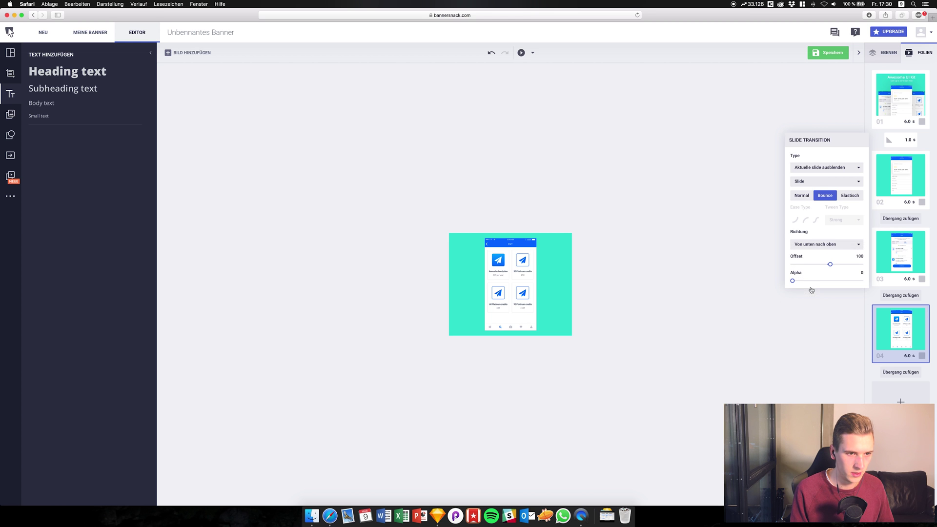
{"action": "left_click", "coordinate": [762, 224]}
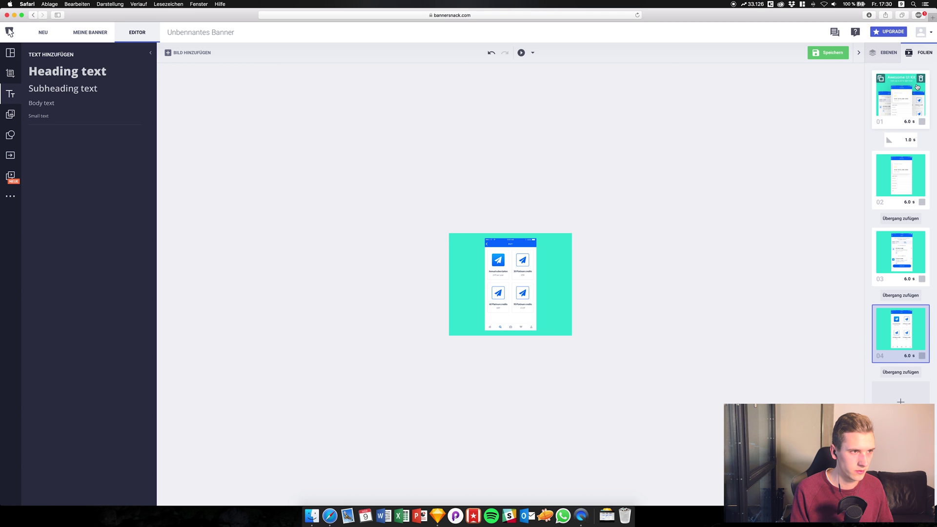
Preview the banner animation from the first slide to check the bouncing slide transition, and close the preview
{"action": "key", "text": "space"}
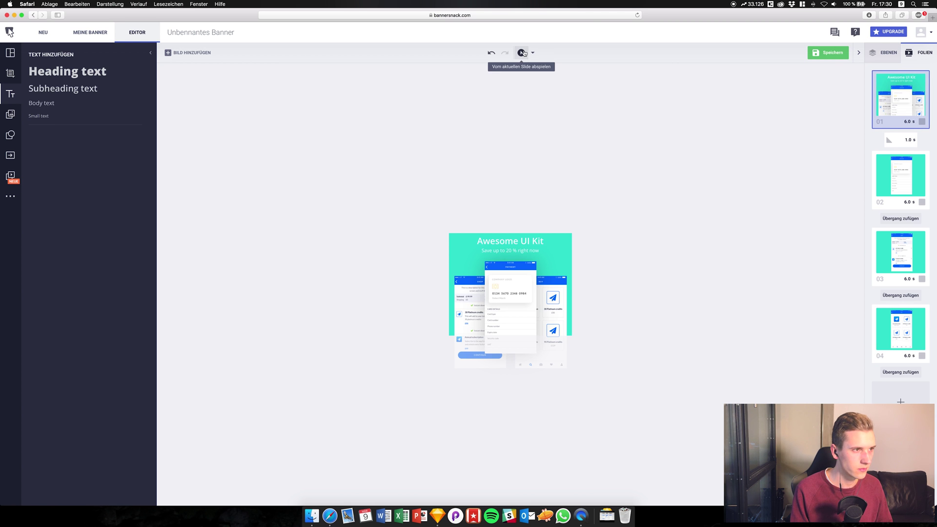
{"action": "left_click", "coordinate": [521, 52]}
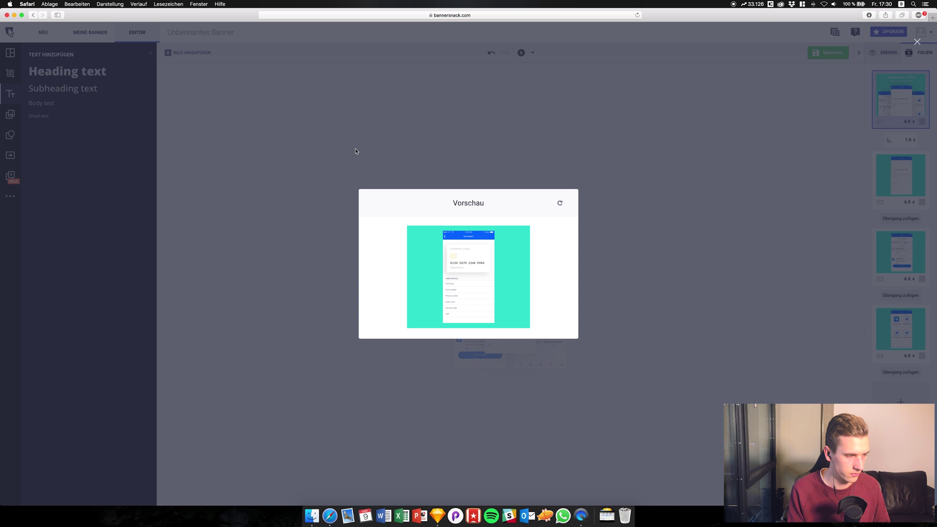
{"action": "left_click", "coordinate": [549, 140]}
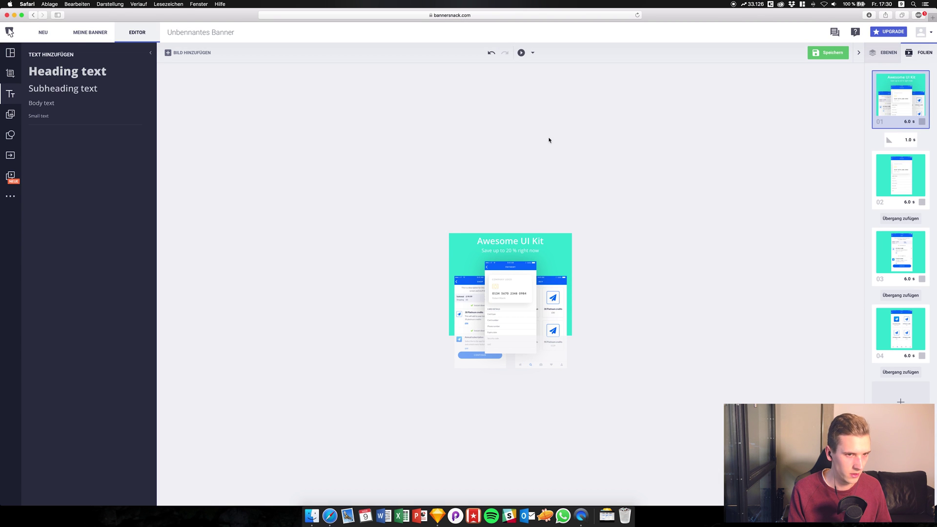
Change the transition between the first and second slides to Blur
{"action": "left_click", "coordinate": [904, 157]}
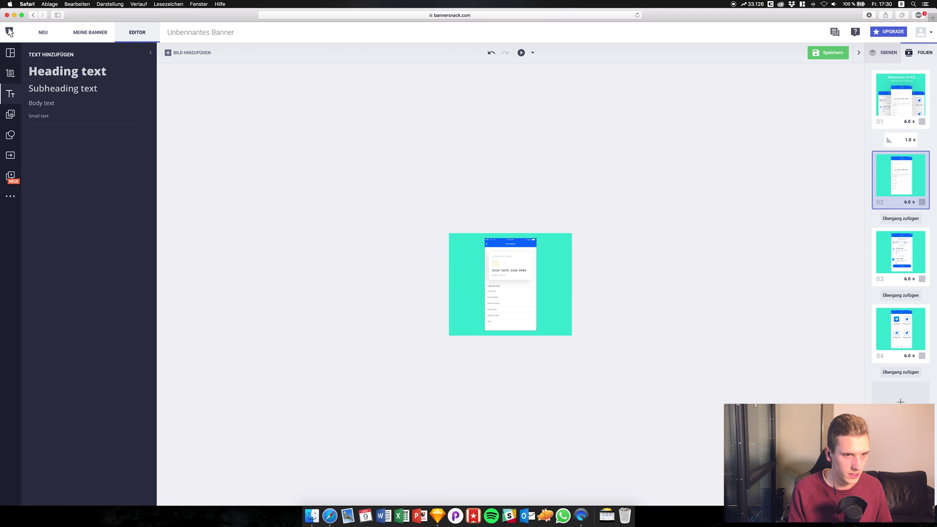
{"action": "left_click", "coordinate": [900, 140]}
{"action": "left_click", "coordinate": [807, 181]}
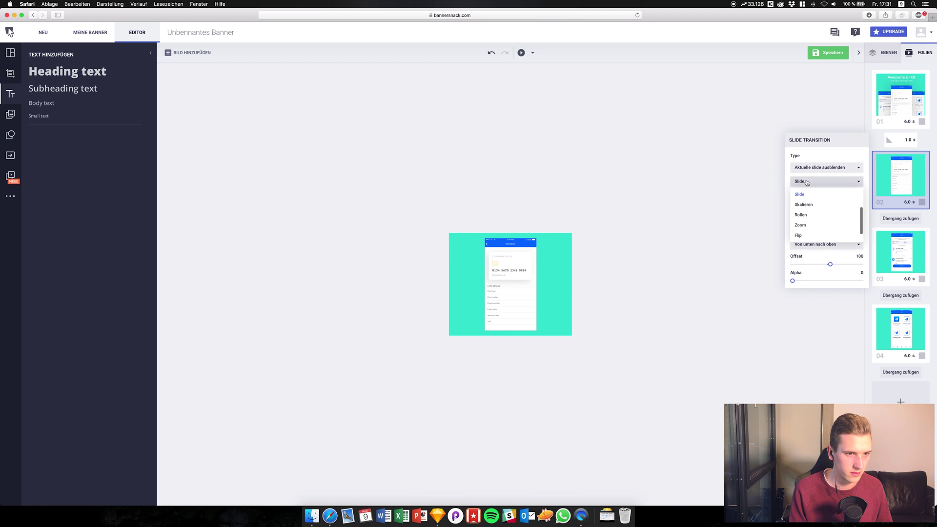
{"action": "scroll", "coordinate": [802, 201], "scroll_direction": "up", "scroll_amount": 3}
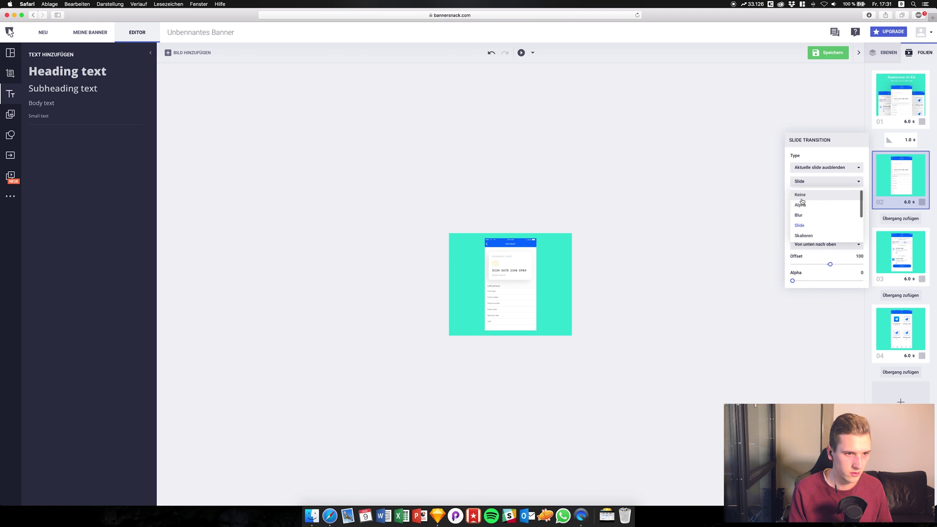
{"action": "left_click", "coordinate": [799, 215]}
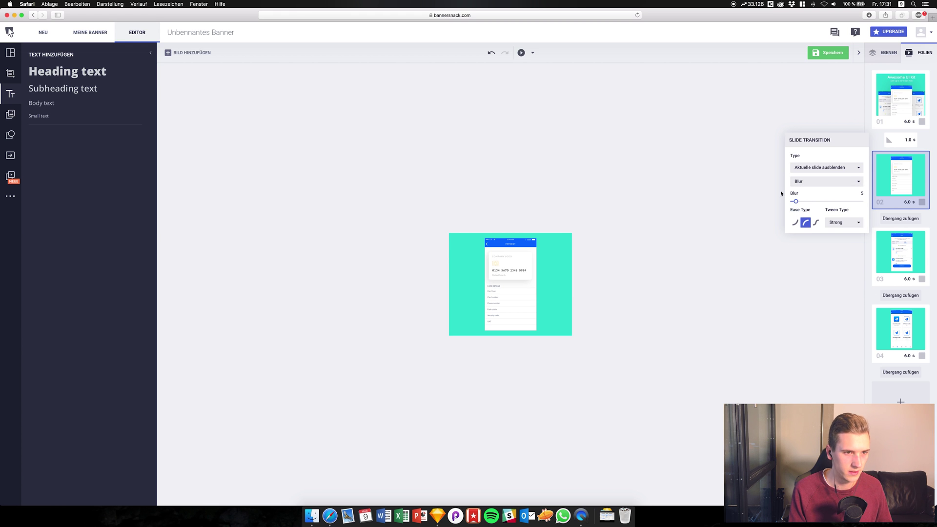
{"action": "left_click", "coordinate": [757, 169]}
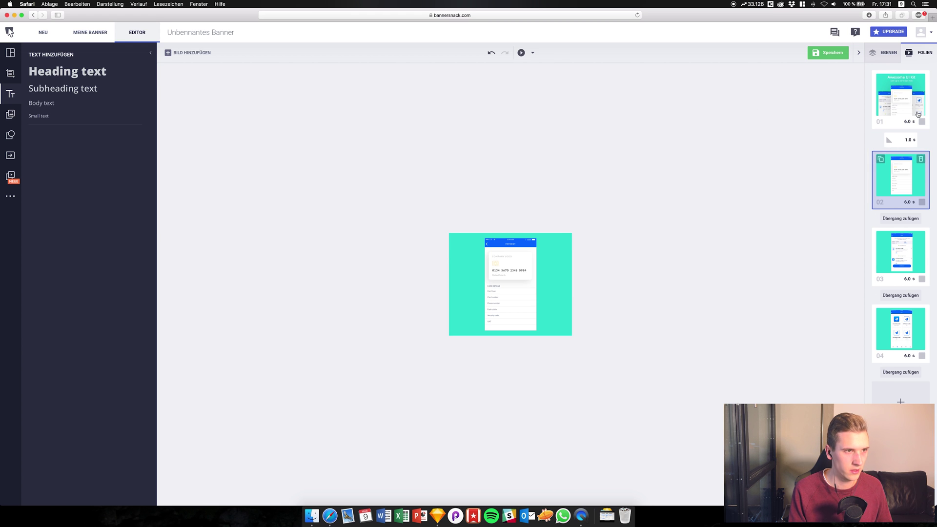
Preview the banner with the Blur transition, close the preview, and select the second slide's screenshot
{"action": "left_click", "coordinate": [531, 54]}
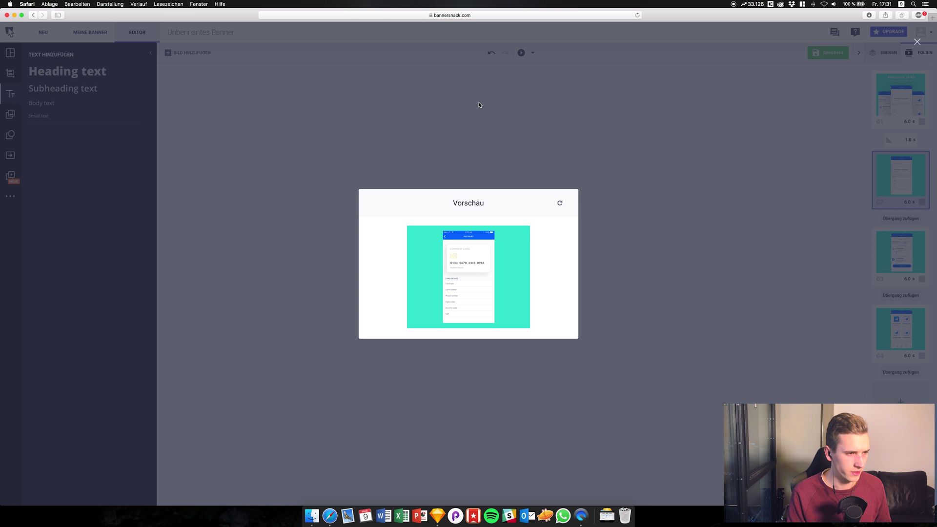
{"action": "left_click", "coordinate": [441, 150]}
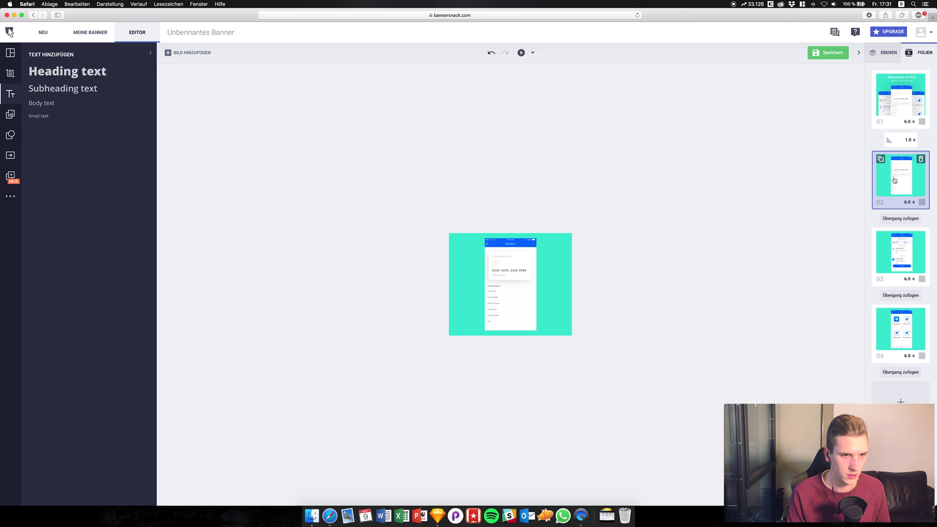
{"action": "left_click", "coordinate": [524, 247]}
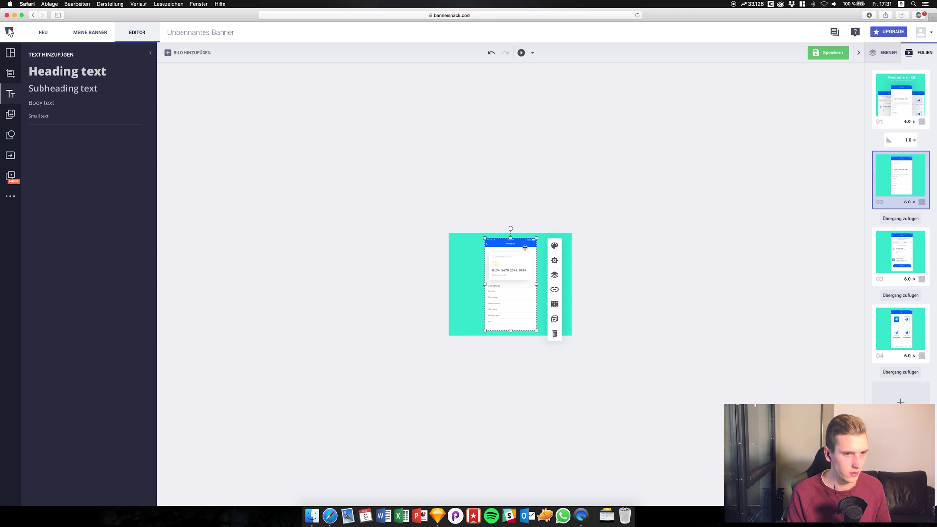
Remove the Blur transition between the first and second slides and set it to Alpha instead
{"action": "left_click", "coordinate": [900, 139]}
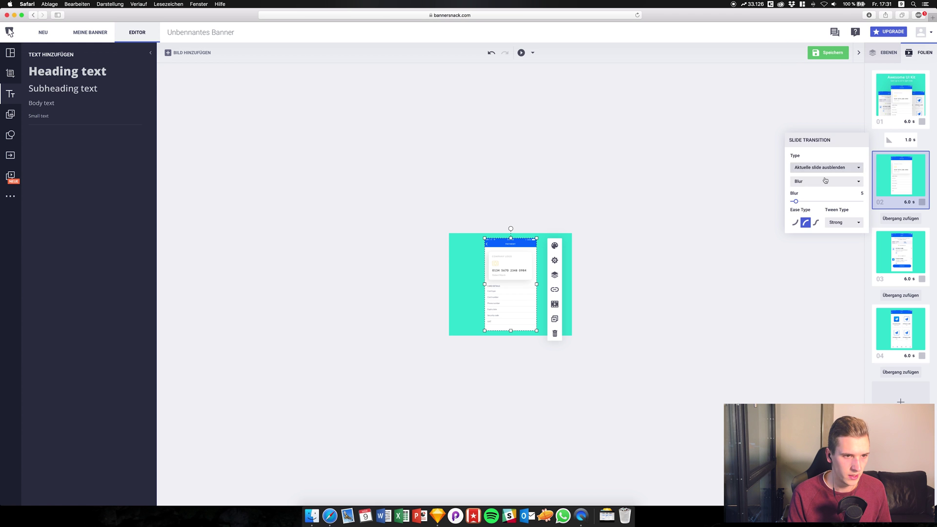
{"action": "left_click", "coordinate": [808, 183]}
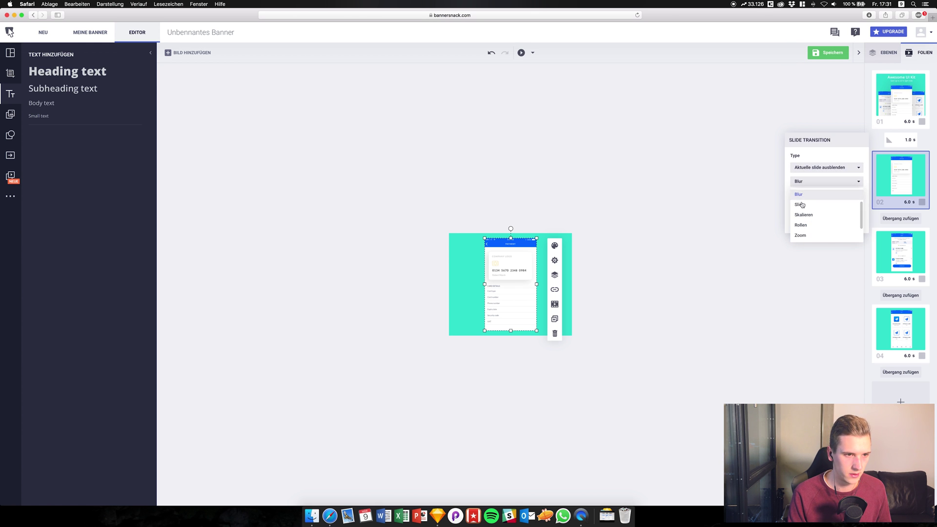
{"action": "scroll", "coordinate": [810, 205], "scroll_direction": "up", "scroll_amount": 2}
{"action": "left_click", "coordinate": [800, 194]}
{"action": "left_click", "coordinate": [805, 166]}
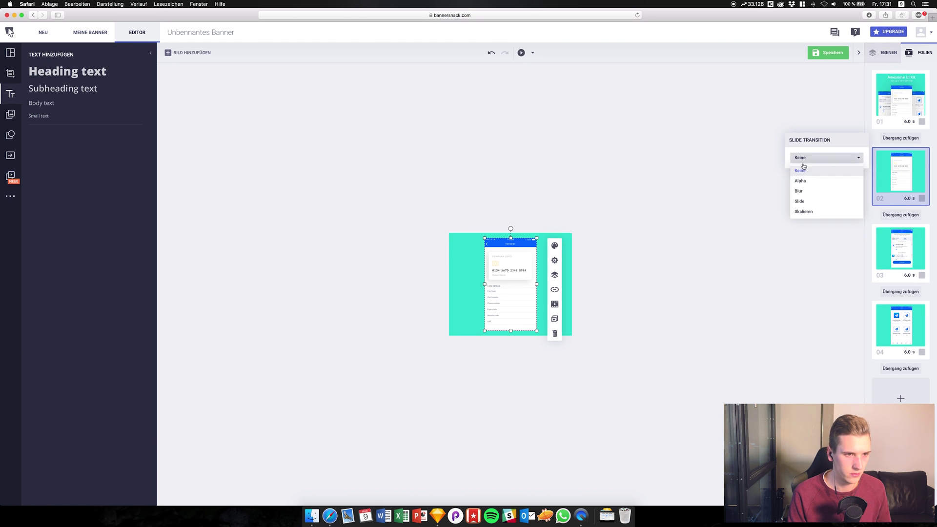
{"action": "left_click", "coordinate": [805, 179]}
{"action": "left_click", "coordinate": [654, 145]}
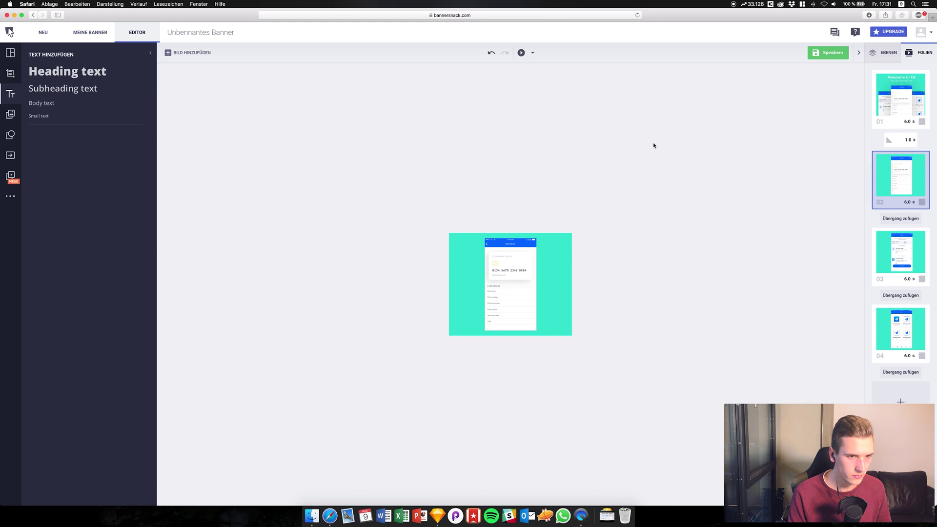
Add Alpha transitions between the second and third slides and between the third and fourth slides
{"action": "left_click", "coordinate": [900, 218]}
{"action": "left_click", "coordinate": [830, 243]}
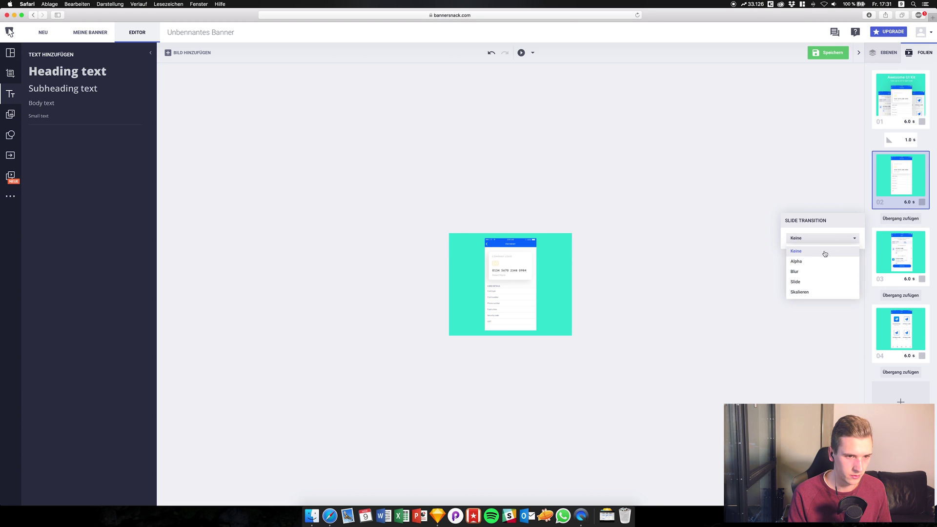
{"action": "left_click", "coordinate": [822, 262]}
{"action": "left_click", "coordinate": [897, 300]}
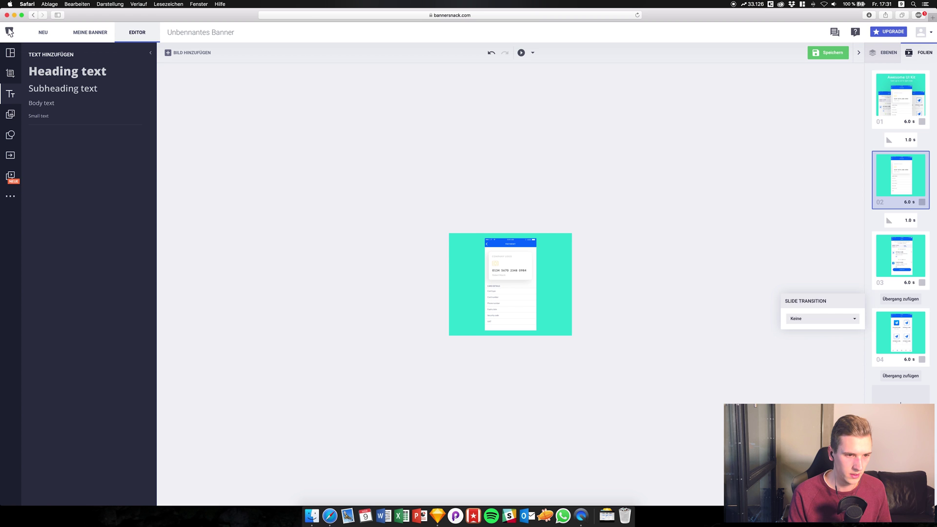
{"action": "left_click", "coordinate": [822, 318]}
{"action": "left_click", "coordinate": [800, 342]}
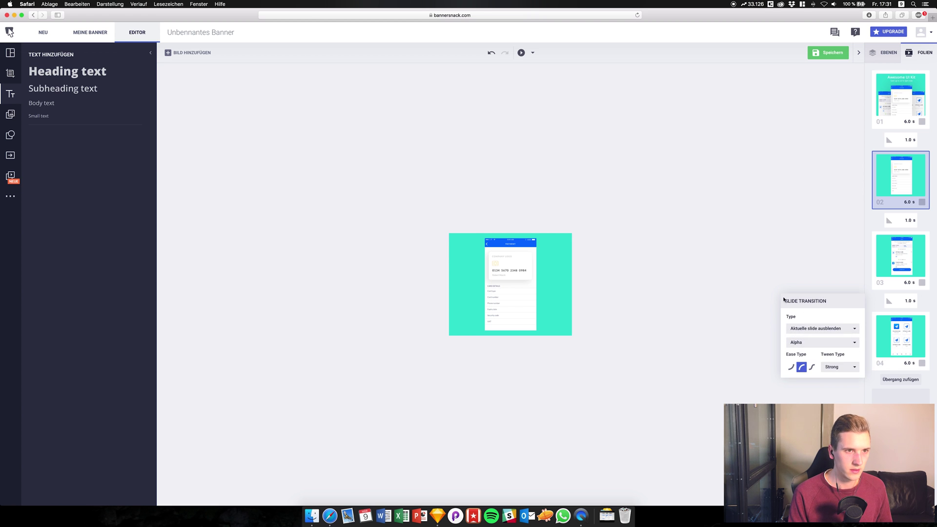
{"action": "left_click", "coordinate": [796, 145]}
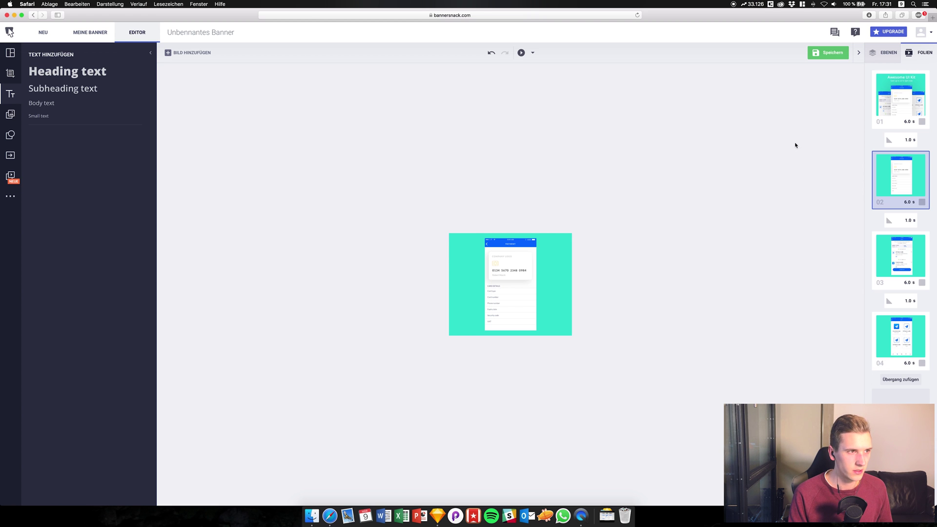
Preview the banner animation with the Alpha slide transitions and close the preview
{"action": "left_click", "coordinate": [533, 53]}
{"action": "left_click", "coordinate": [534, 67]}
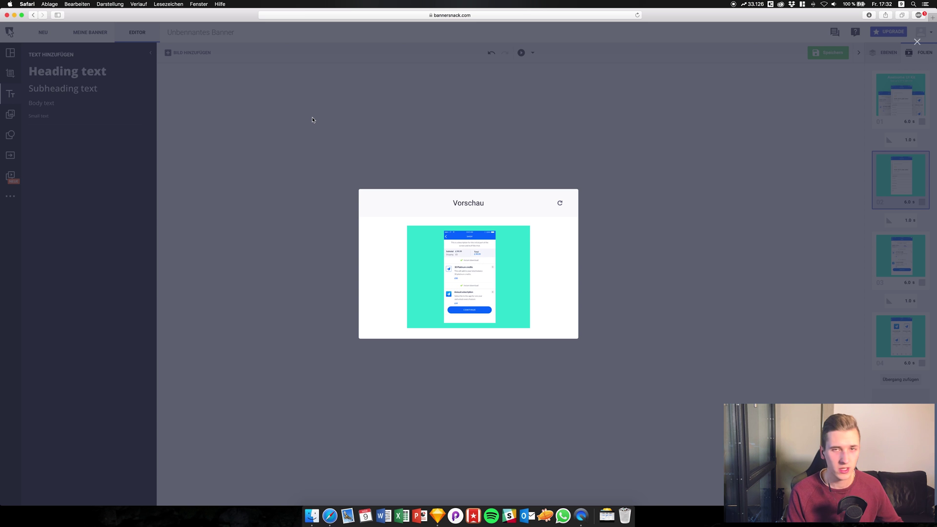
{"action": "left_click", "coordinate": [469, 151]}
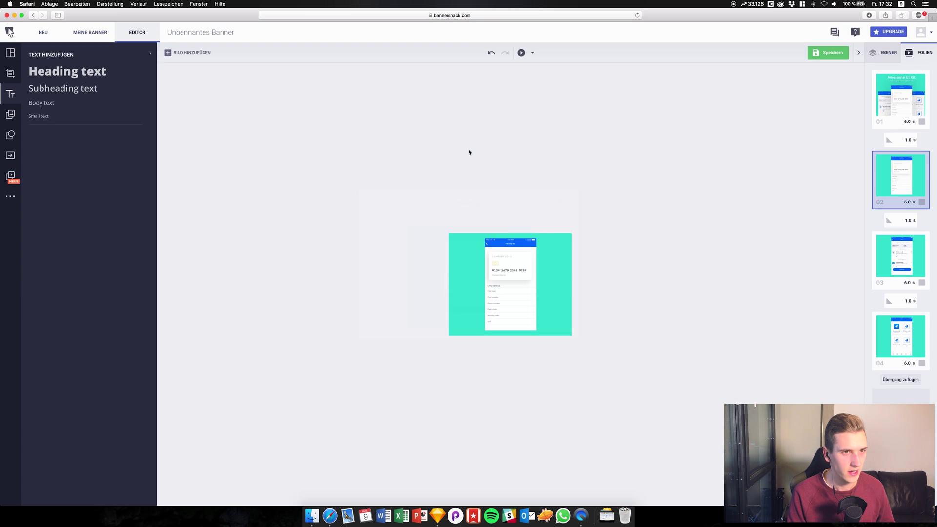
{"action": "left_click", "coordinate": [828, 52]}
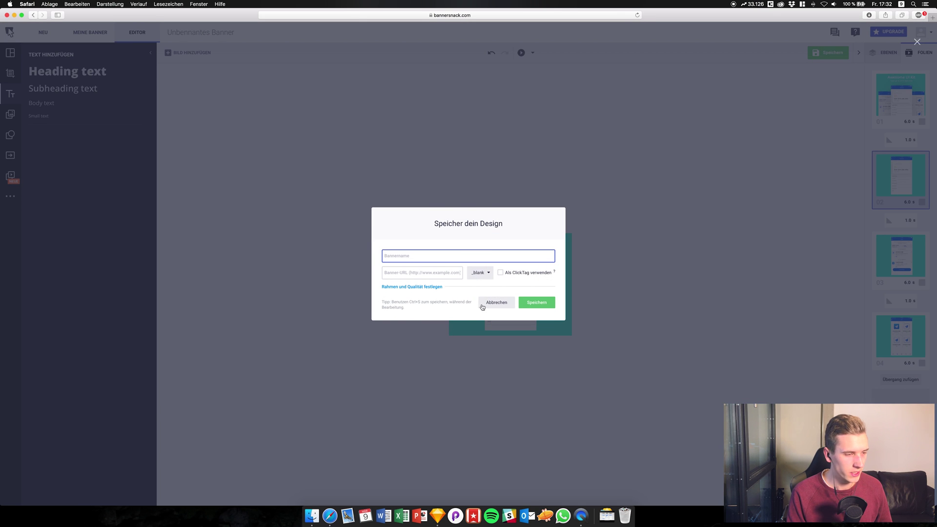
{"action": "left_click", "coordinate": [482, 306]}
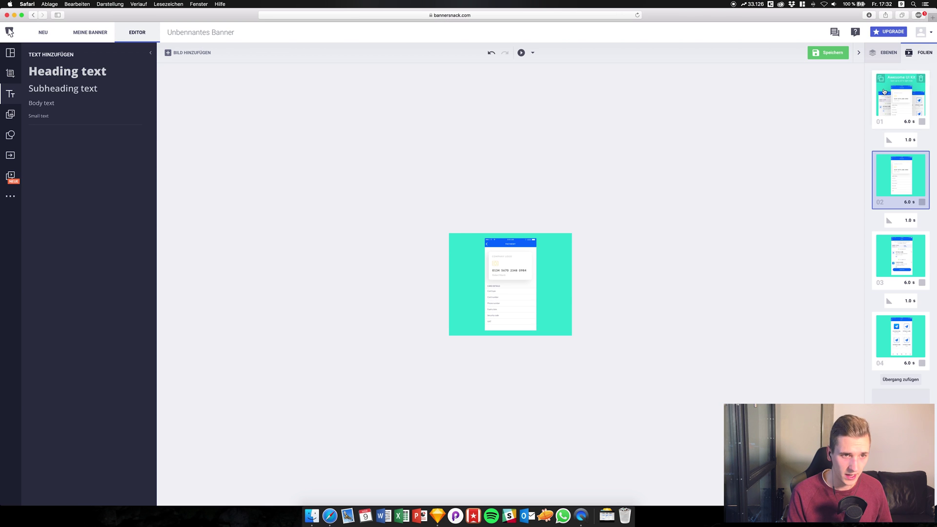
{"action": "left_click", "coordinate": [855, 31]}
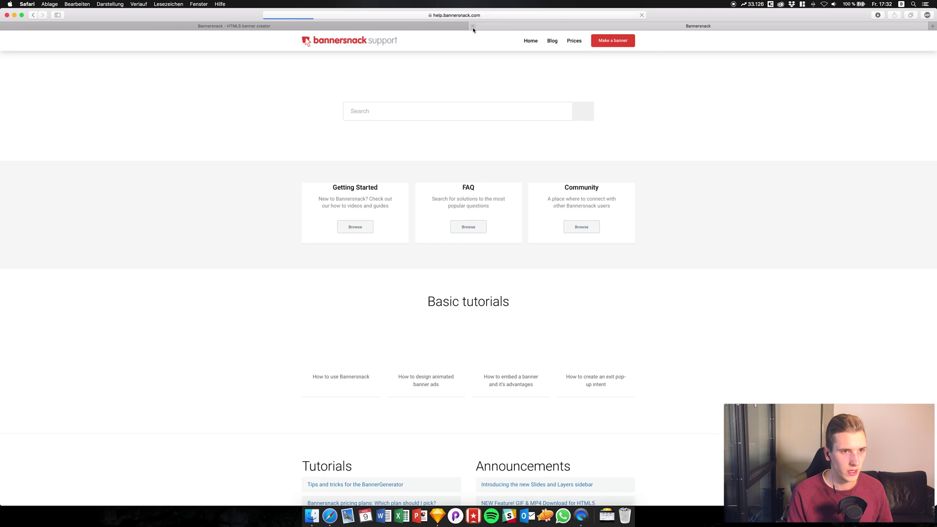
{"action": "left_click", "coordinate": [472, 26]}
View the second slide's layers, return to the slide list, and select the first slide
{"action": "left_click", "coordinate": [884, 52]}
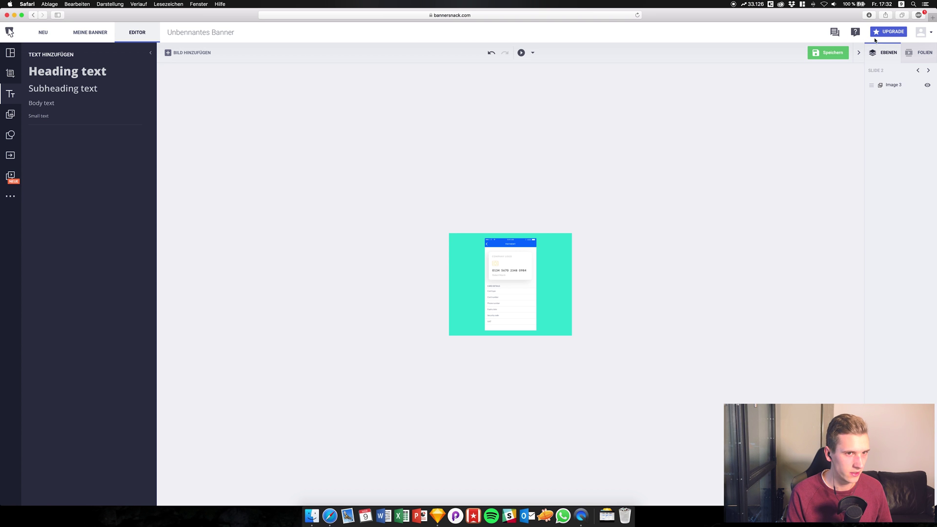
{"action": "left_click", "coordinate": [919, 52]}
{"action": "left_click", "coordinate": [899, 96]}
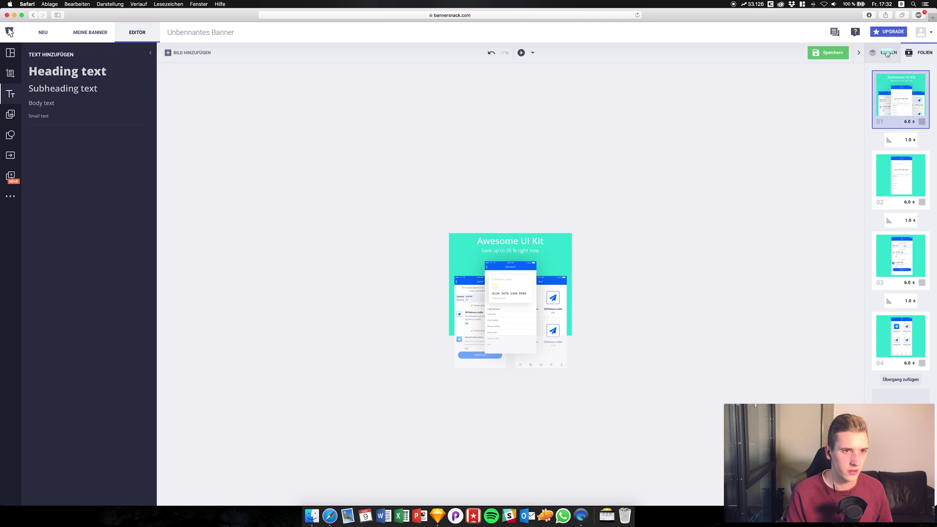
Add the solid black "Buy now" button over the middle screenshot on the first slide and change its label to "Download now"
{"action": "left_click", "coordinate": [887, 52]}
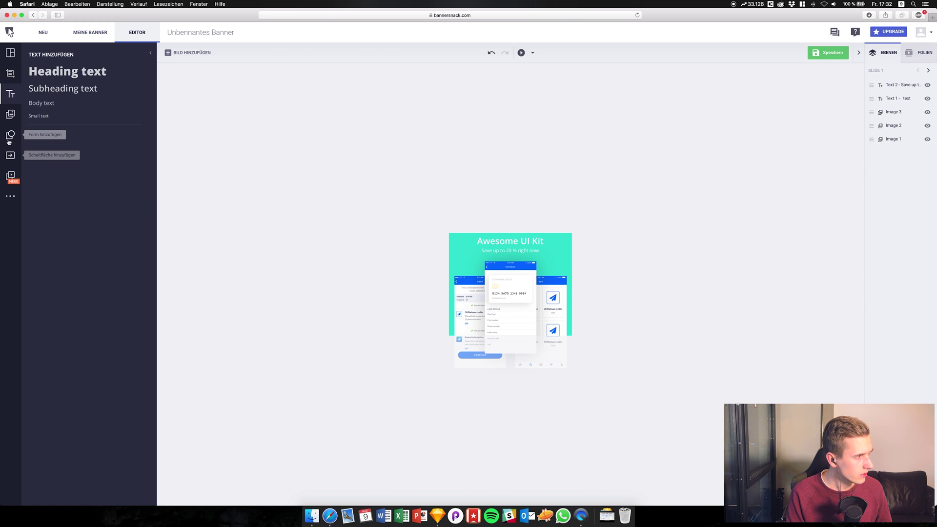
{"action": "left_click", "coordinate": [10, 155]}
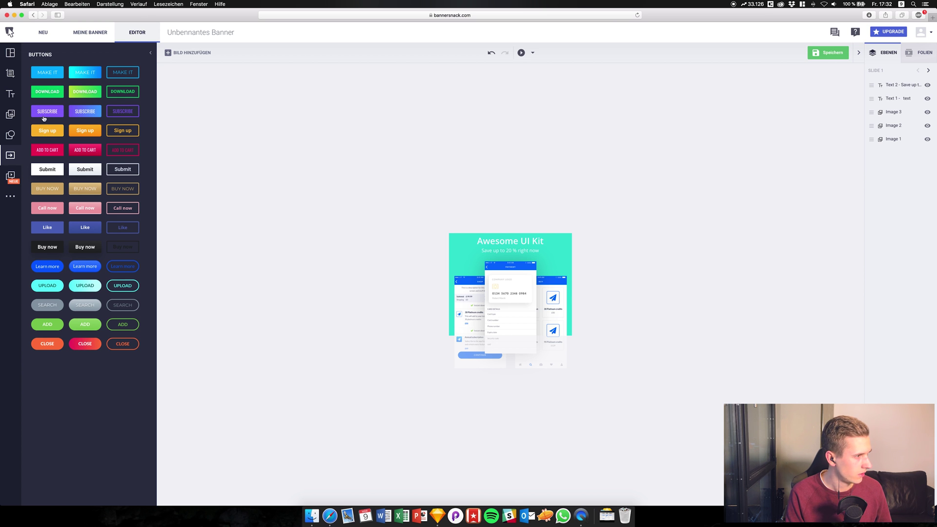
{"action": "left_click", "coordinate": [43, 244]}
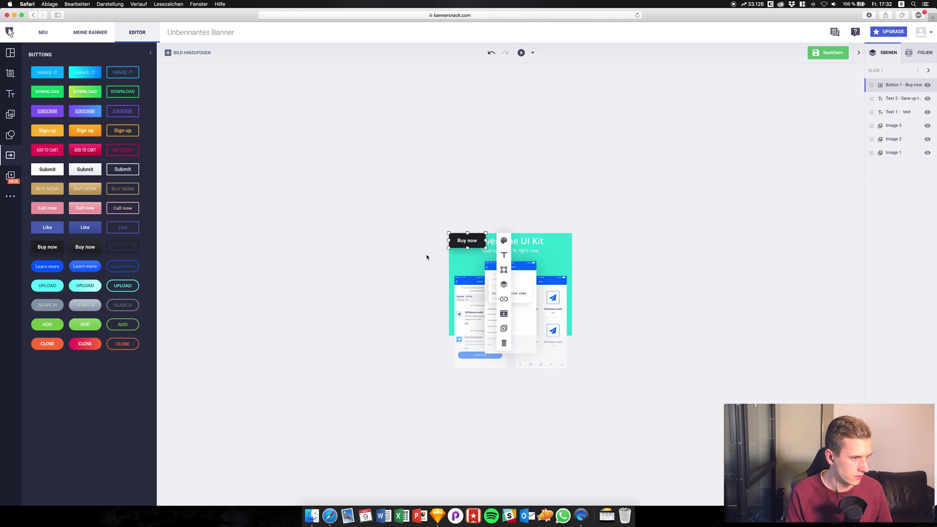
{"action": "left_click_drag", "start_coordinate": [458, 241], "coordinate": [506, 318]}
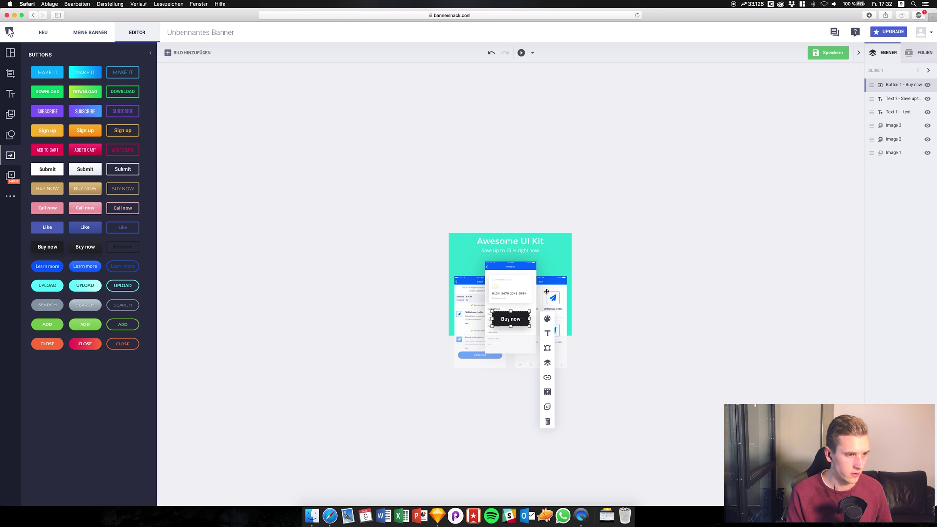
{"action": "left_click", "coordinate": [547, 333]}
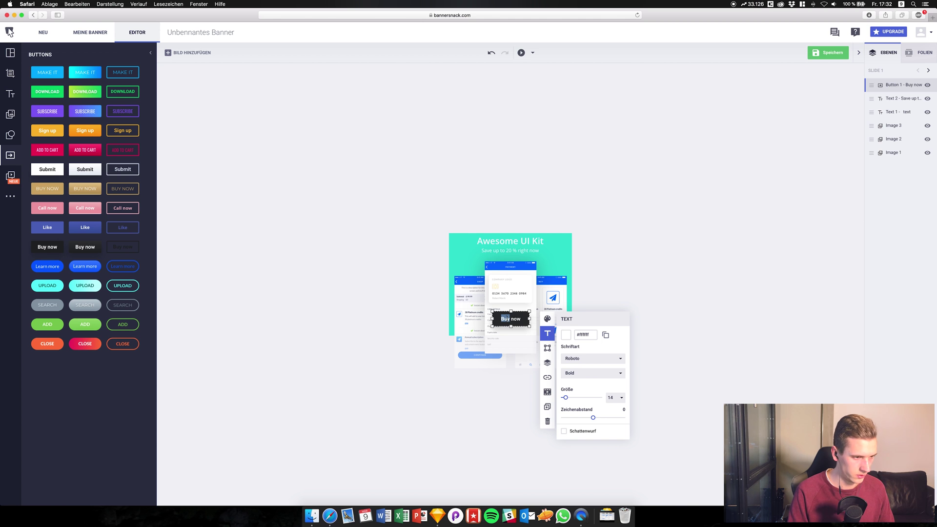
{"action": "type", "text": "Download"}
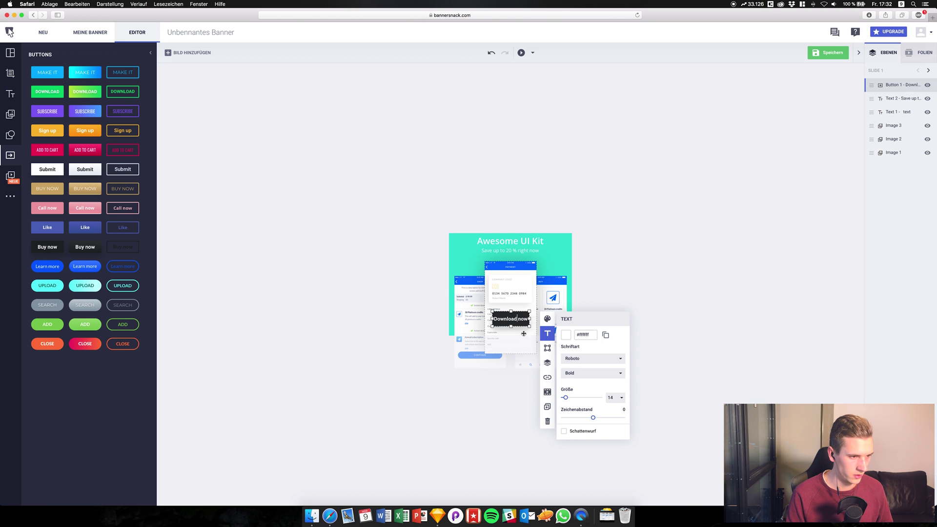
Set the "Download now" button's width to 140 and centre it over the lower part of the middle screenshot
{"action": "left_click", "coordinate": [547, 364]}
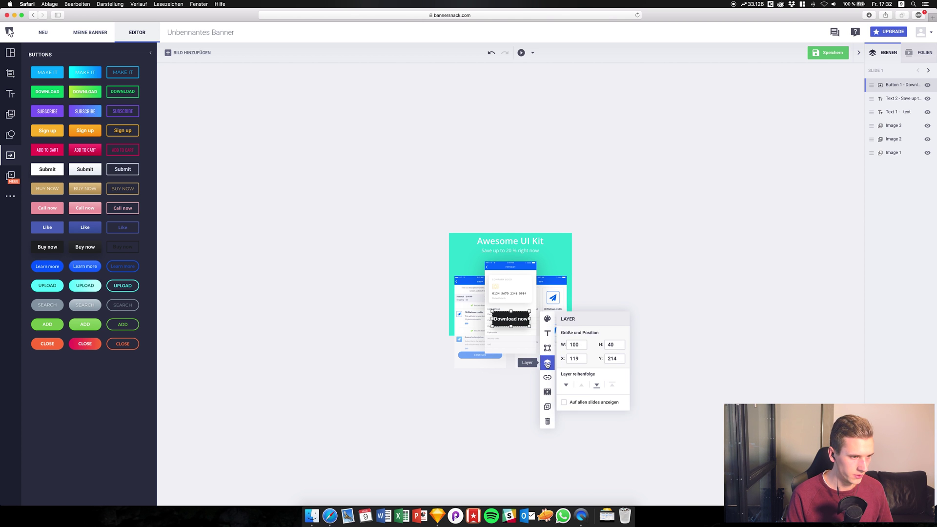
{"action": "left_click", "coordinate": [574, 346]}
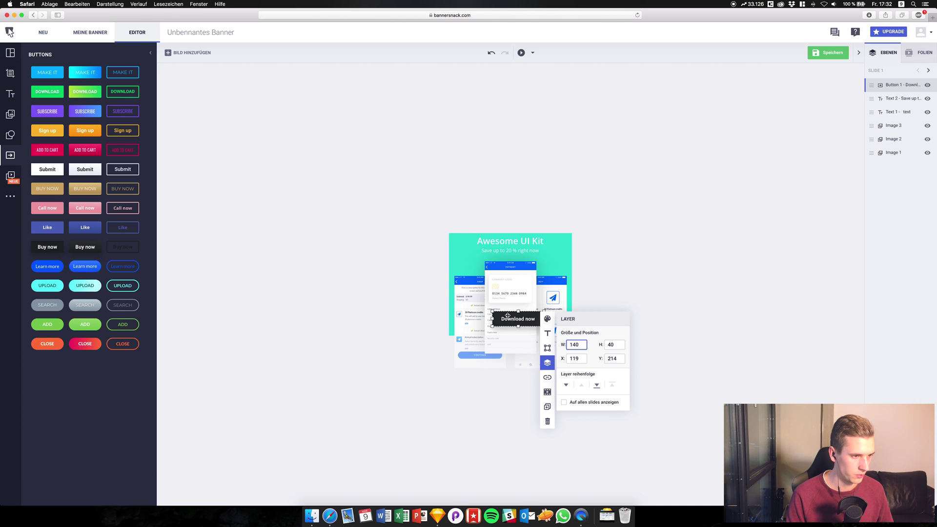
{"action": "left_click_drag", "start_coordinate": [498, 318], "coordinate": [498, 320]}
{"action": "left_click", "coordinate": [368, 293]}
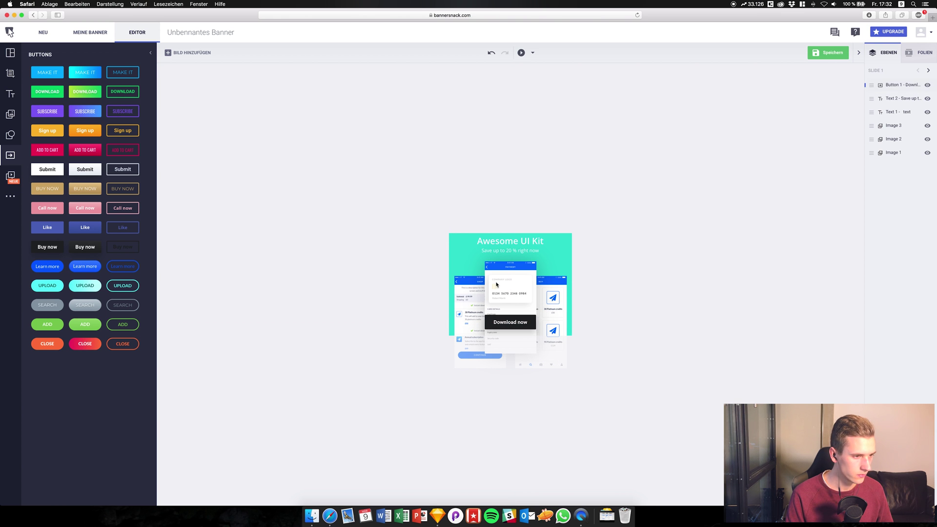
Widen the "Download now" button so it extends evenly past both side edges of the middle screenshot
{"action": "left_click", "coordinate": [505, 316]}
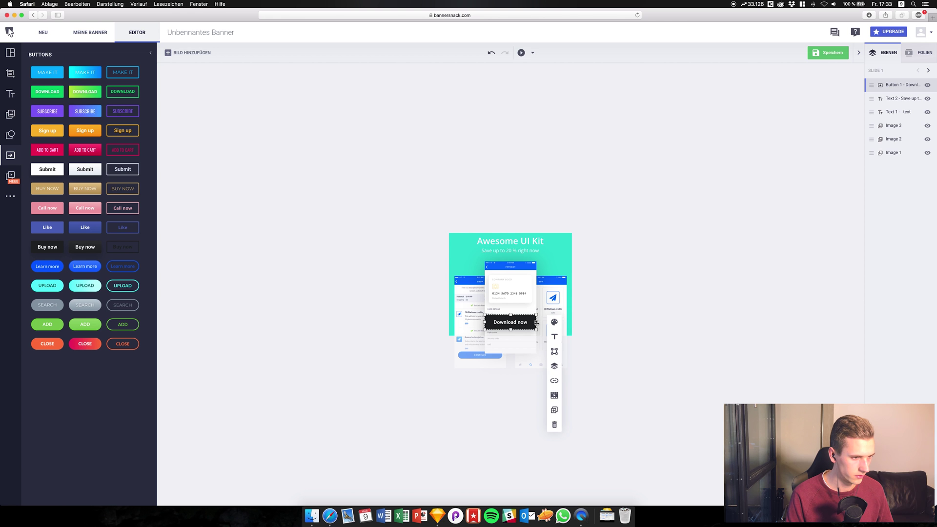
{"action": "left_click_drag", "start_coordinate": [536, 322], "coordinate": [510, 322]}
{"action": "left_click", "coordinate": [782, 110]}
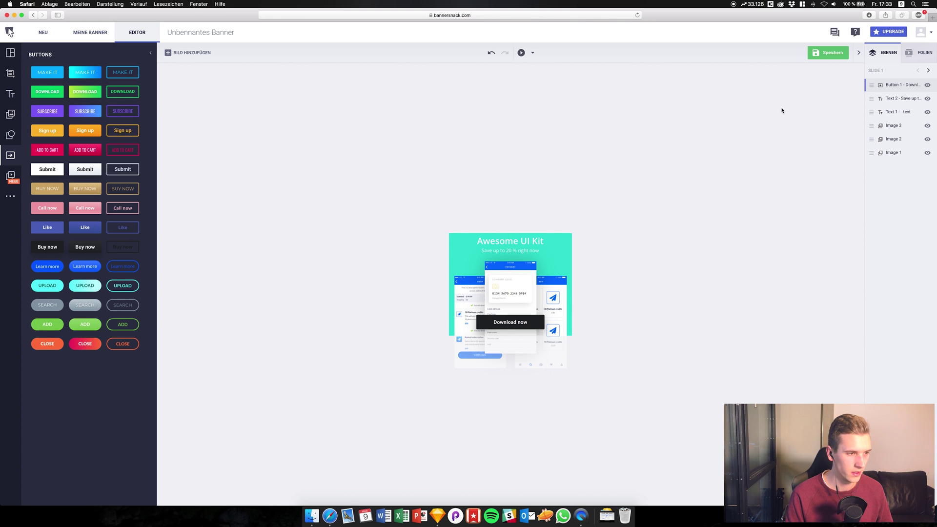
Give the "Download now" button a Slide transition under "Raus" with the direction "Von unten nach oben"
{"action": "left_click", "coordinate": [918, 53]}
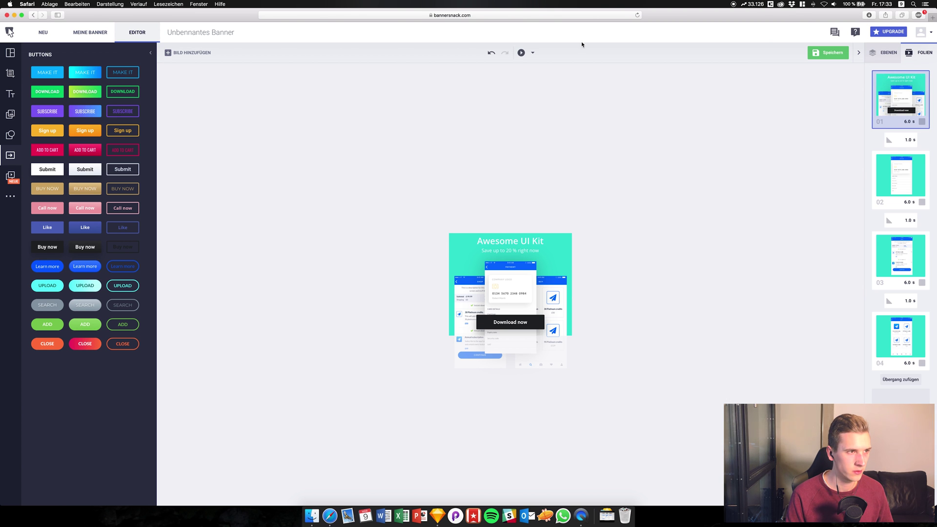
{"action": "left_click", "coordinate": [872, 56]}
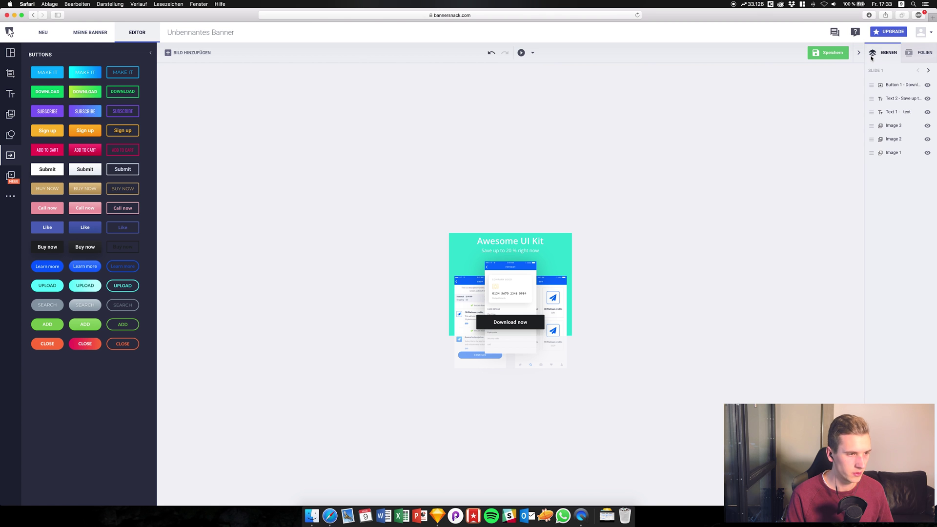
{"action": "left_click", "coordinate": [517, 322]}
{"action": "left_click", "coordinate": [563, 395]}
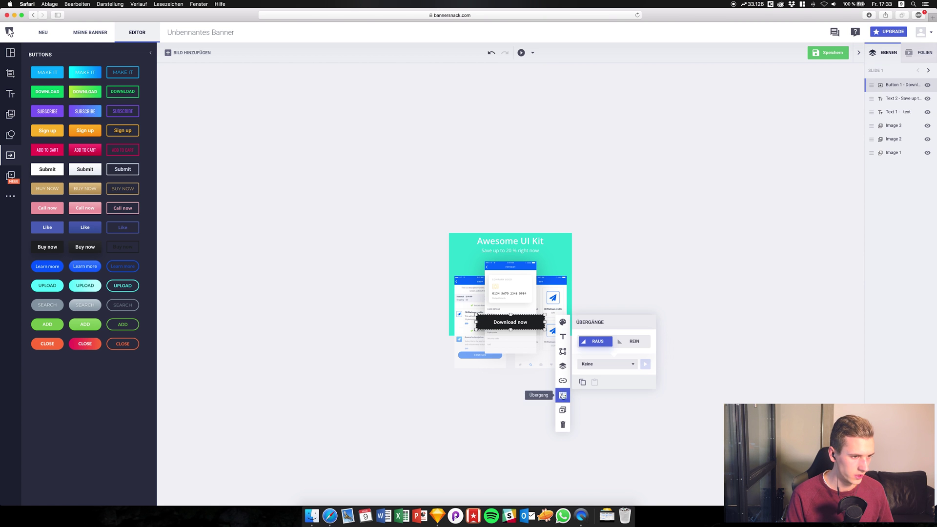
{"action": "left_click", "coordinate": [604, 362]}
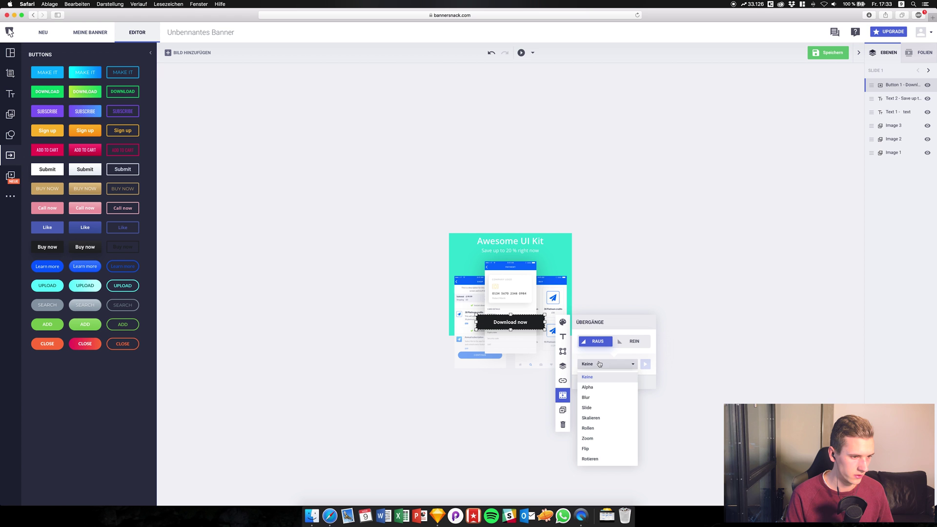
{"action": "left_click", "coordinate": [589, 408]}
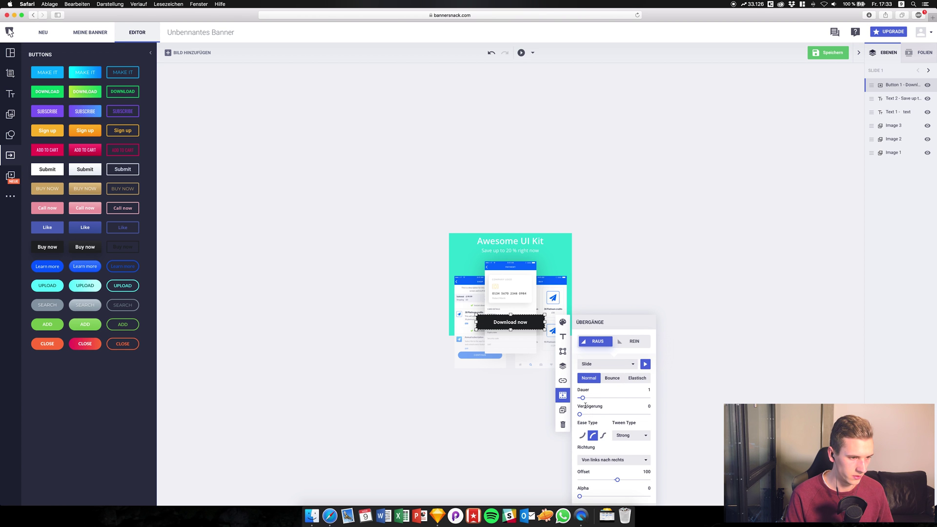
{"action": "left_click", "coordinate": [596, 460]}
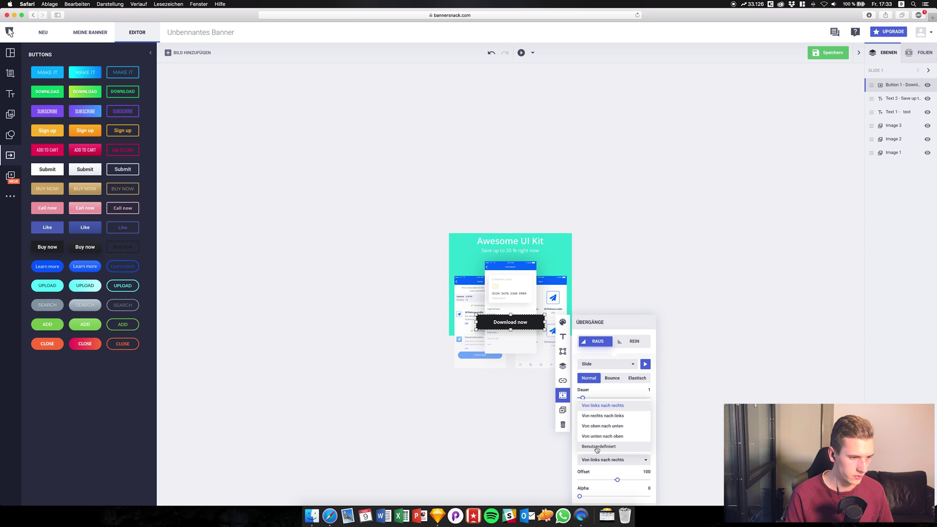
{"action": "left_click", "coordinate": [597, 436]}
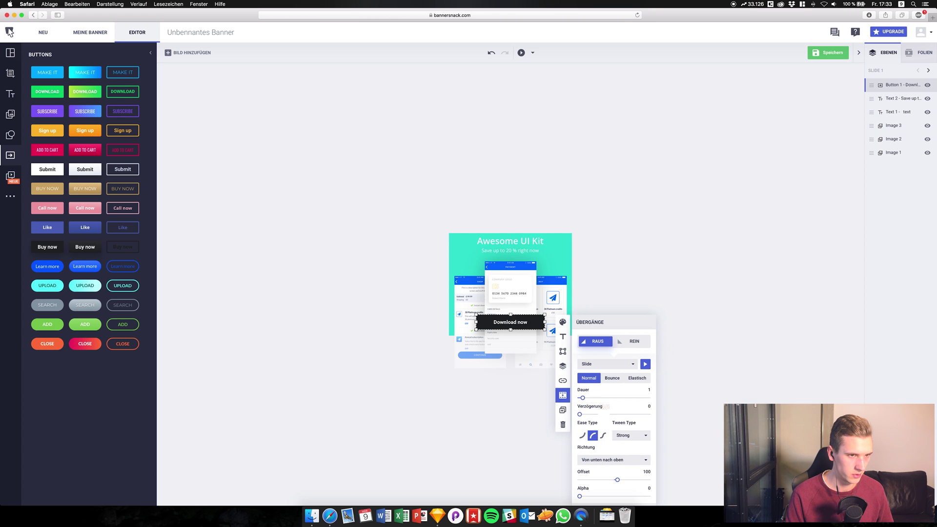
{"action": "left_click", "coordinate": [658, 223]}
Preview the banner animation with the sliding button, return to the slide list, and play the preview again before closing it
{"action": "left_click", "coordinate": [521, 53]}
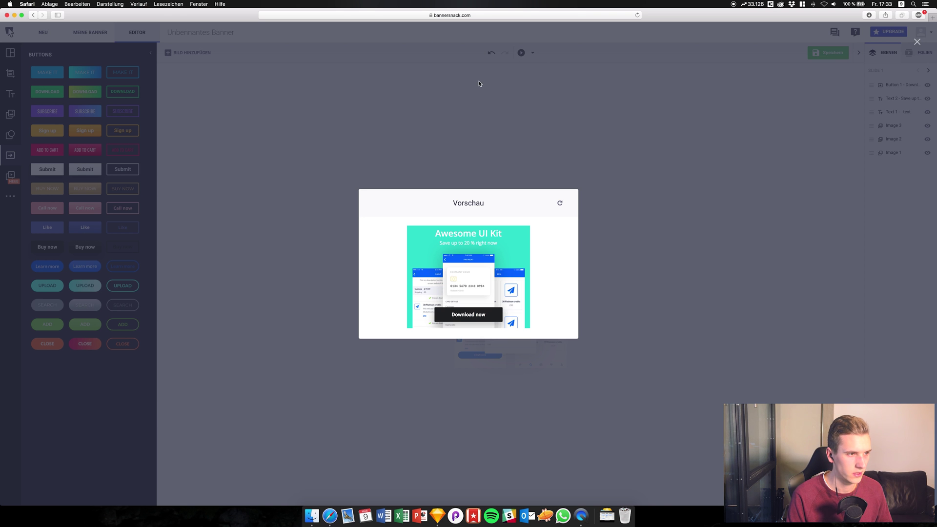
{"action": "left_click", "coordinate": [616, 164]}
{"action": "left_click", "coordinate": [902, 57]}
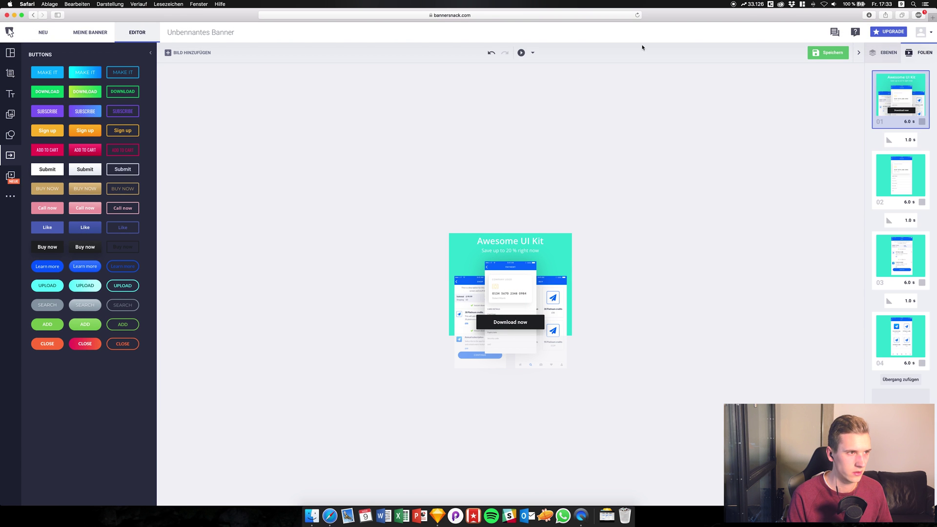
{"action": "left_click", "coordinate": [523, 55]}
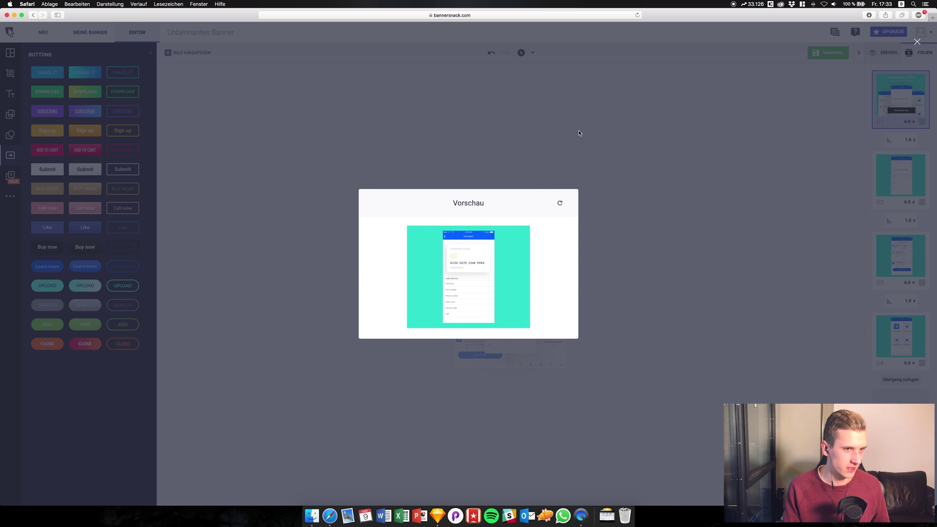
{"action": "left_click", "coordinate": [582, 146]}
Save the banner design under the name "banner02"
{"action": "left_click", "coordinate": [828, 52]}
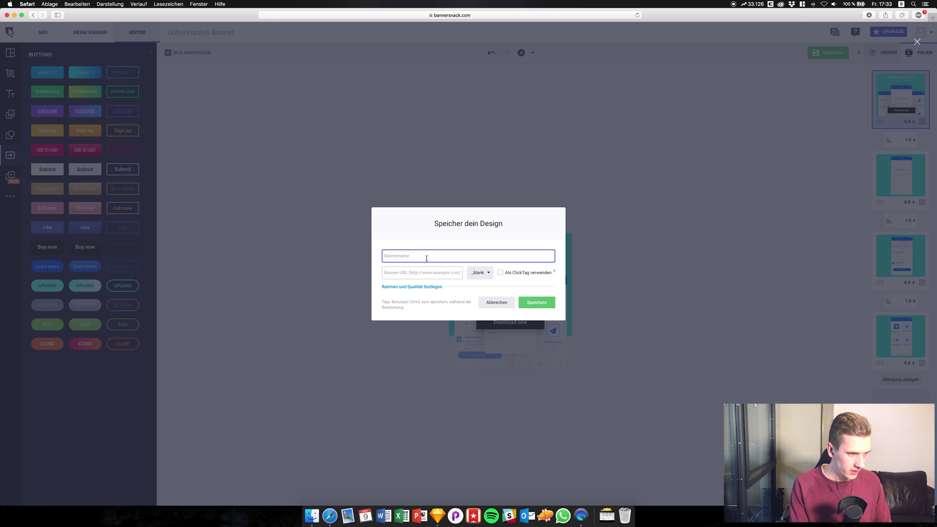
{"action": "type", "text": "banner02"}
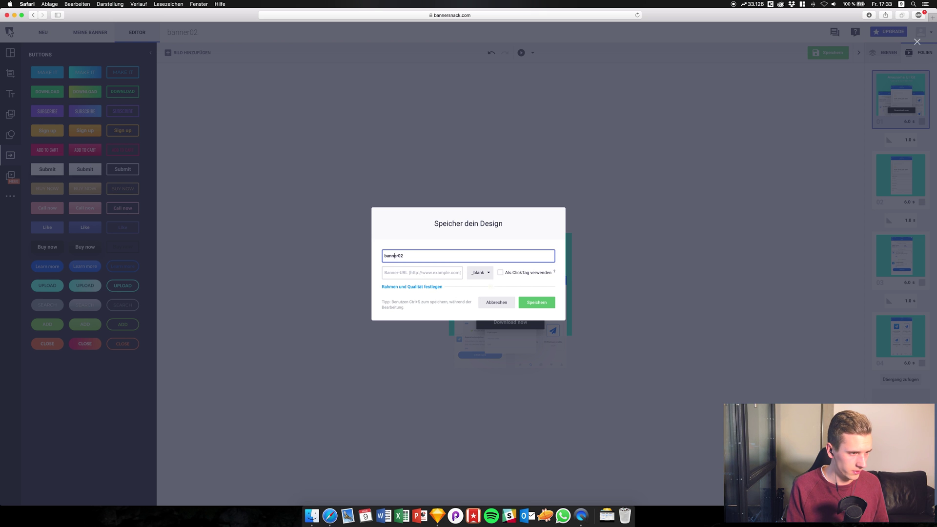
{"action": "left_click", "coordinate": [522, 302]}
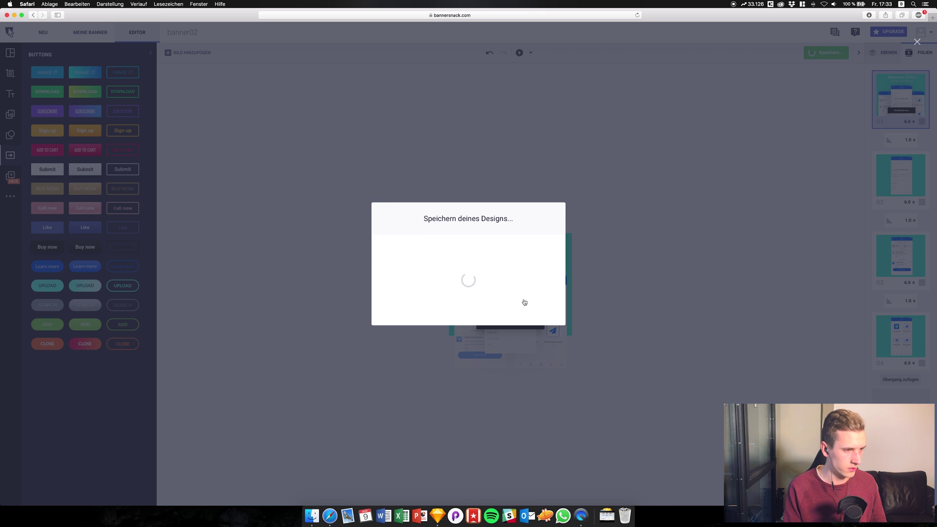